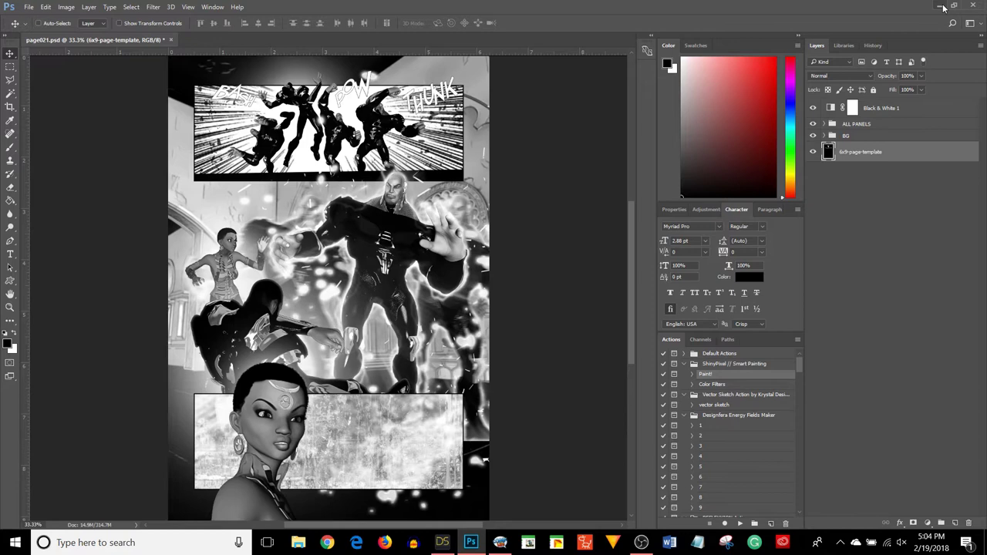
Minimize Photoshop's page021.psd so the DAZ Studio scene with the posed character shows
click(940, 6)
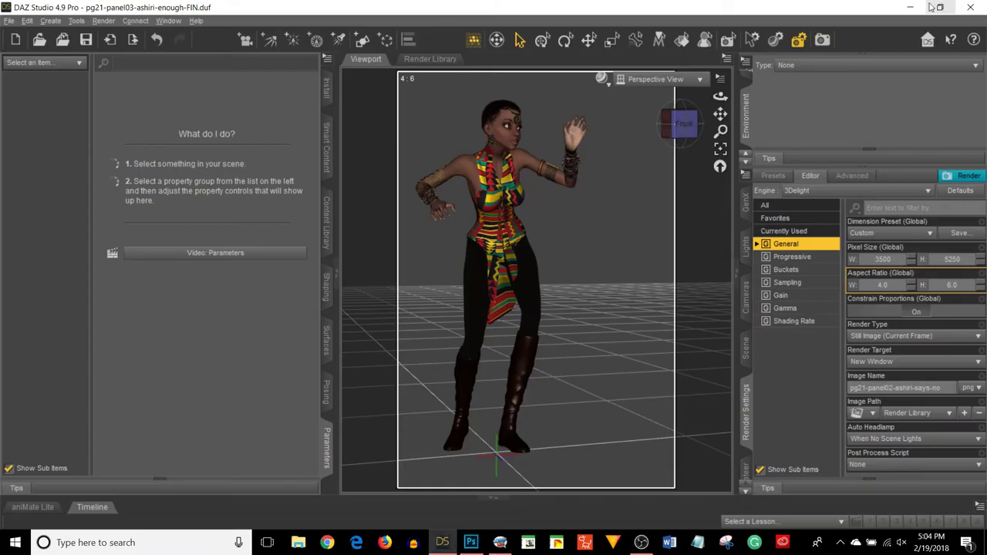
Minimize DAZ Studio and drag the BSCTLN02 folder from the top-left to mid-desktop
click(911, 9)
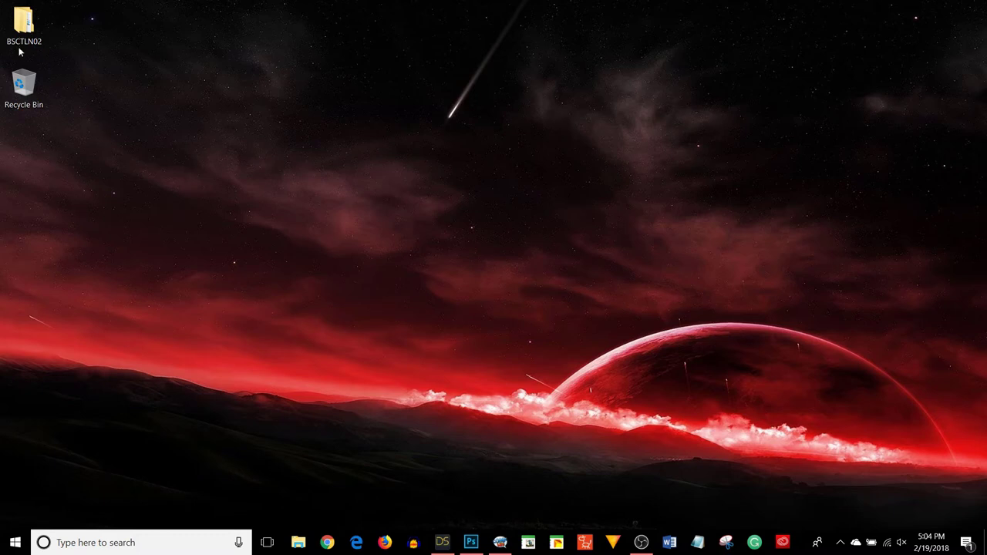
drag(21, 24, 263, 154)
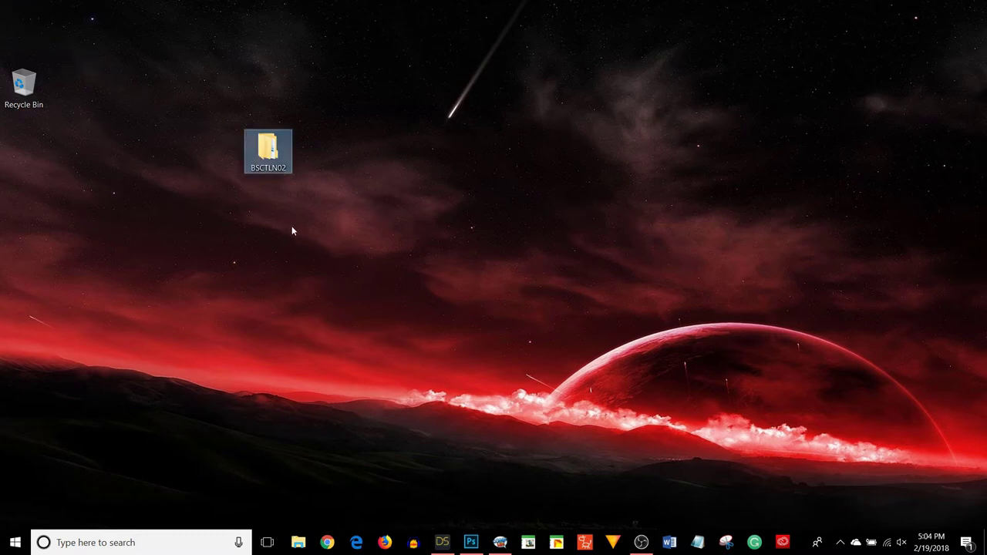
click(290, 226)
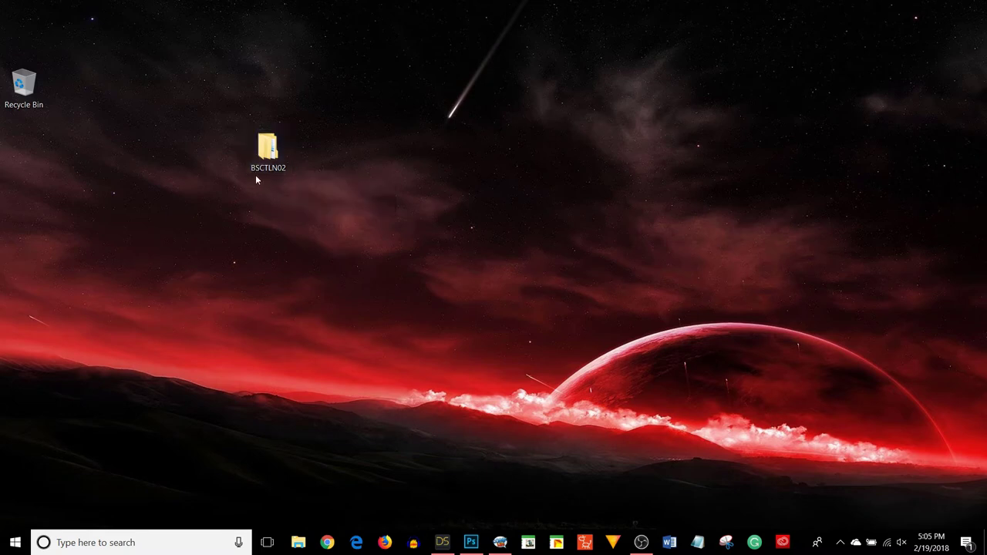
mouse_move(281, 171)
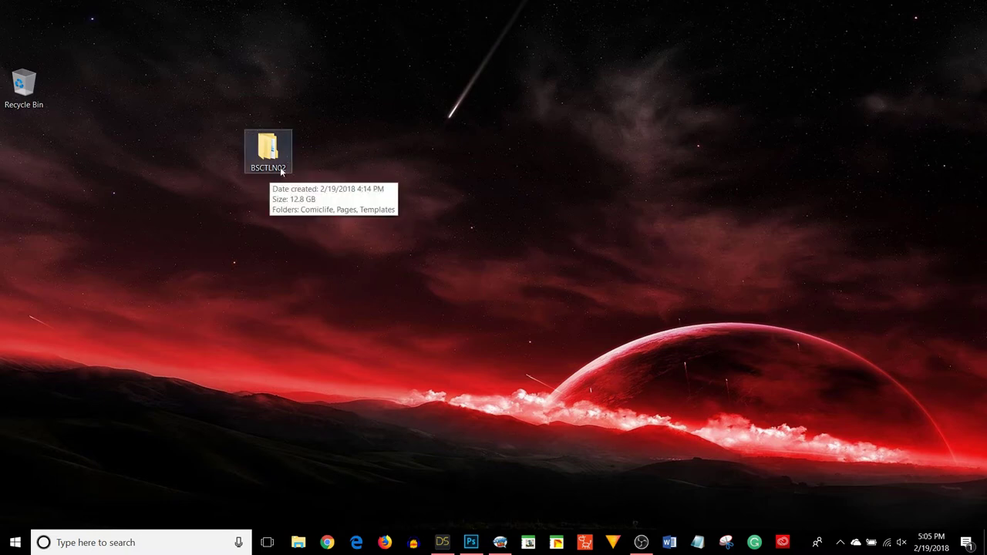
Open BSCTLN02, shift its window up-left, and browse the page folders inside Pages
double_click(281, 169)
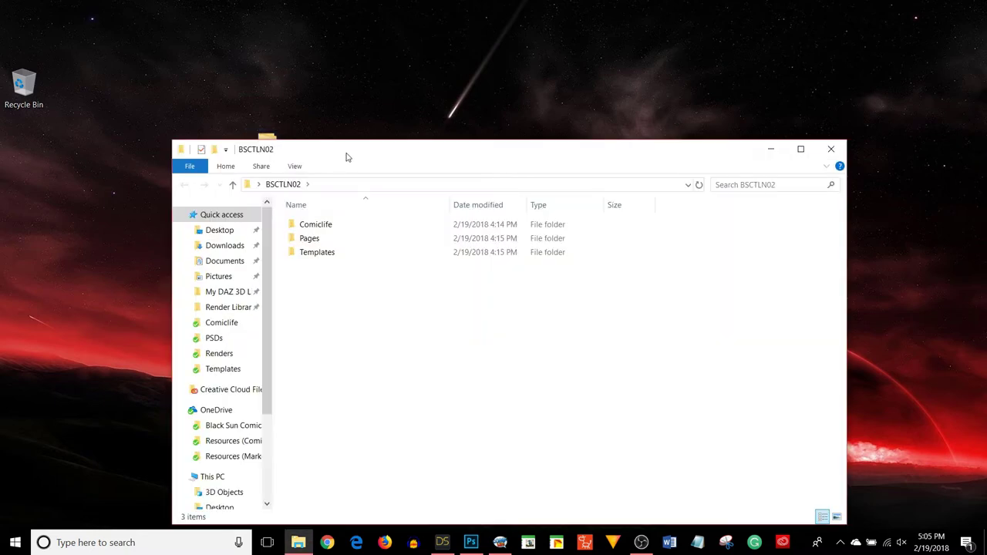
drag(347, 157, 298, 57)
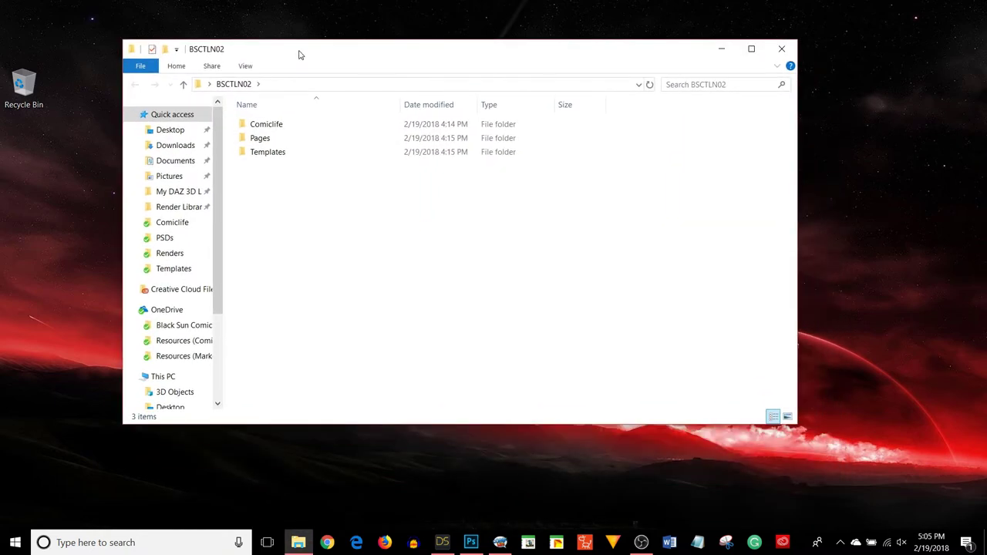
double_click(264, 141)
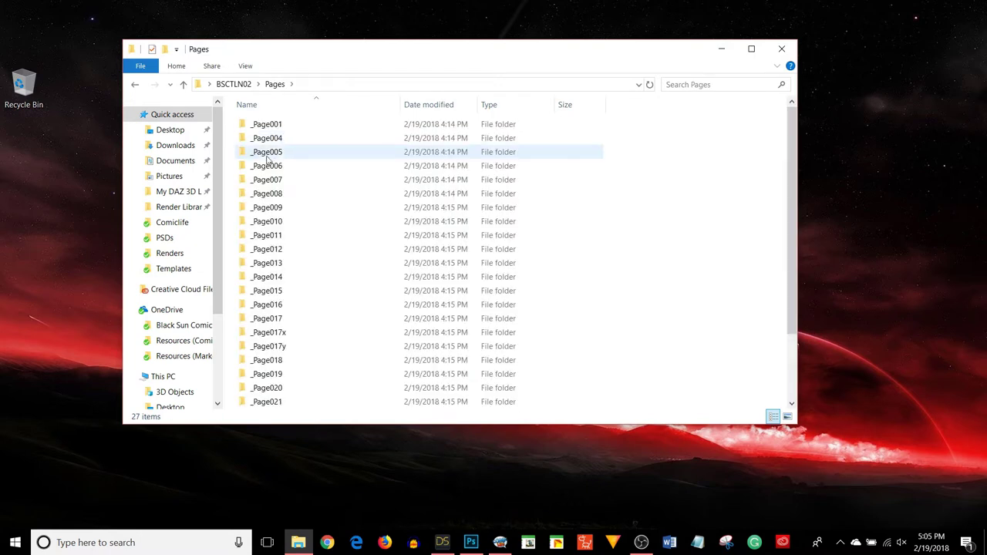
scroll(641, 179, down, 2)
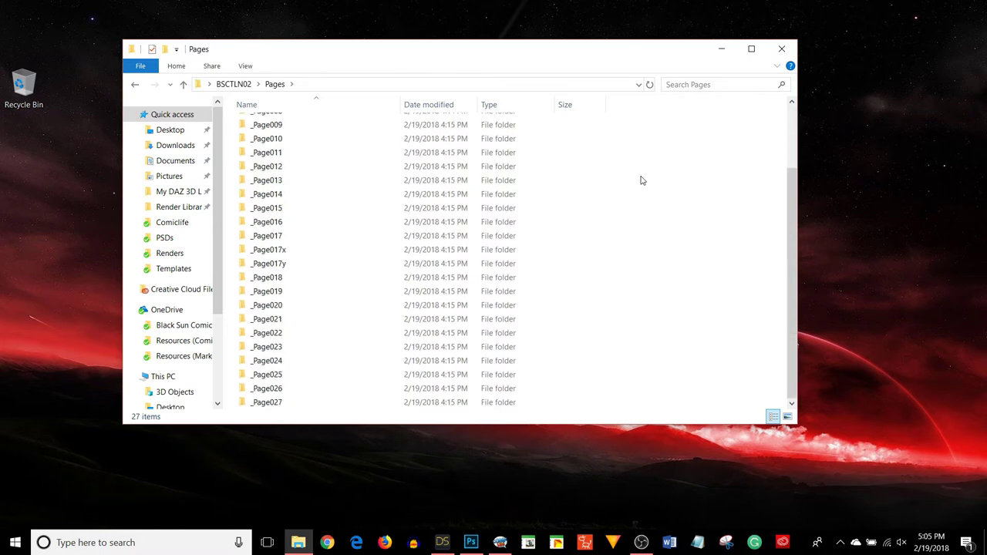
scroll(641, 179, up, 2)
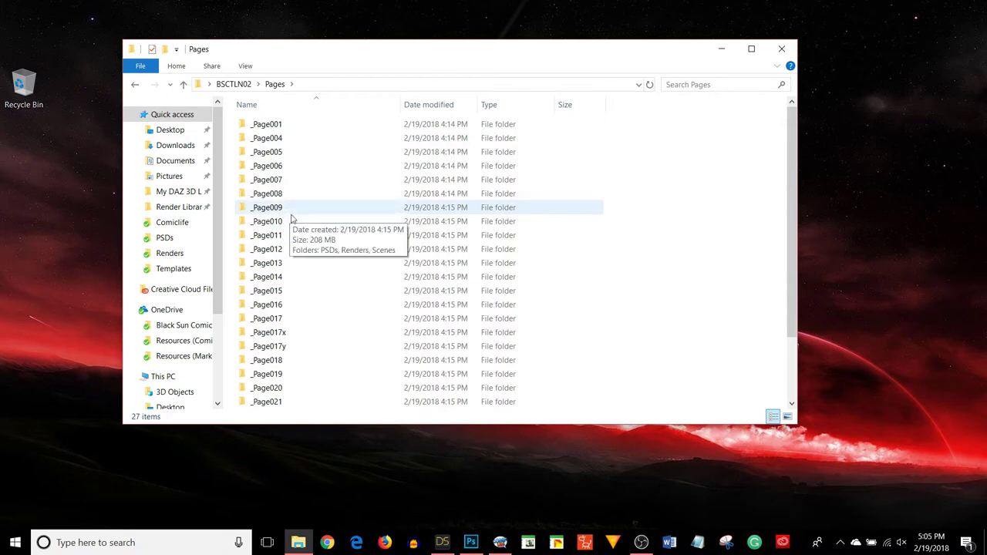
scroll(324, 340, down, 1)
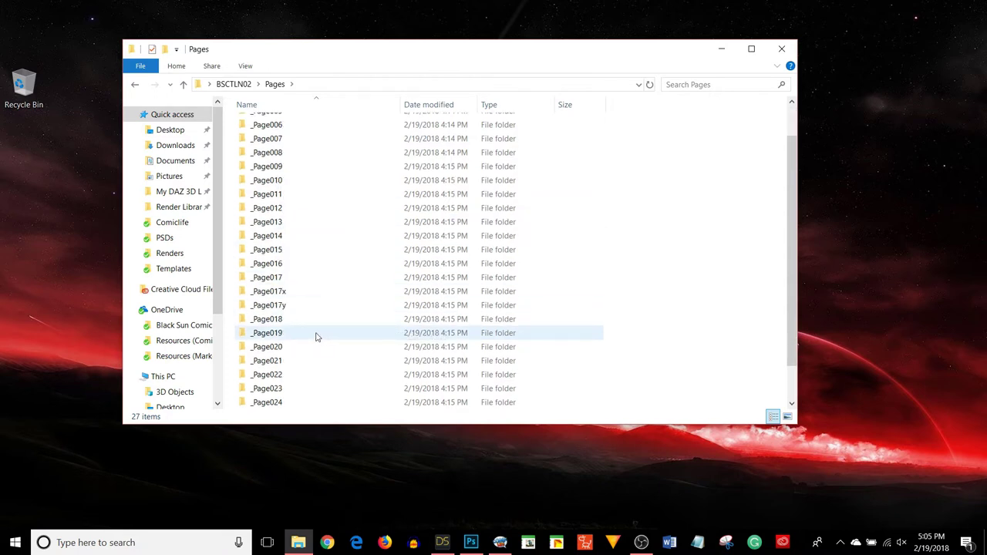
click(276, 295)
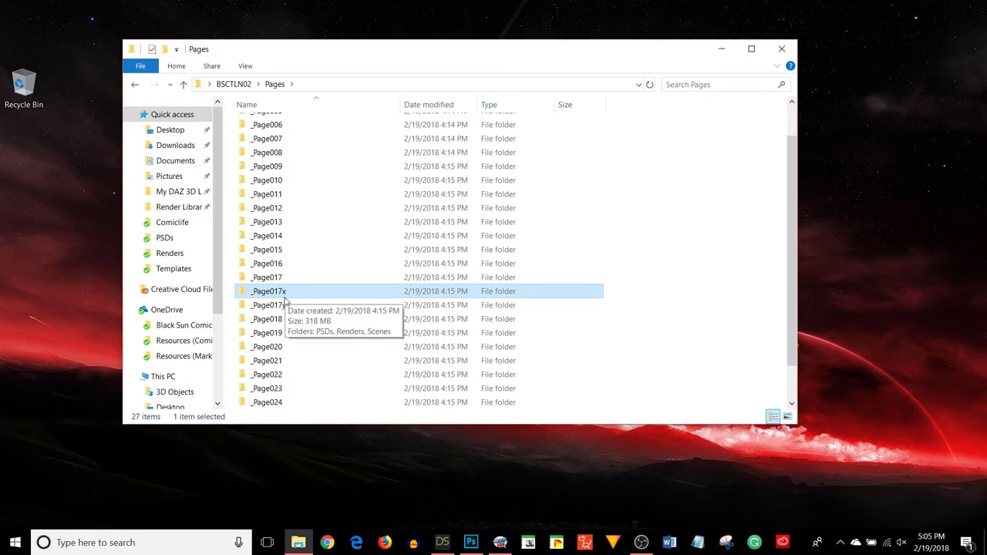
scroll(321, 178, up, 1)
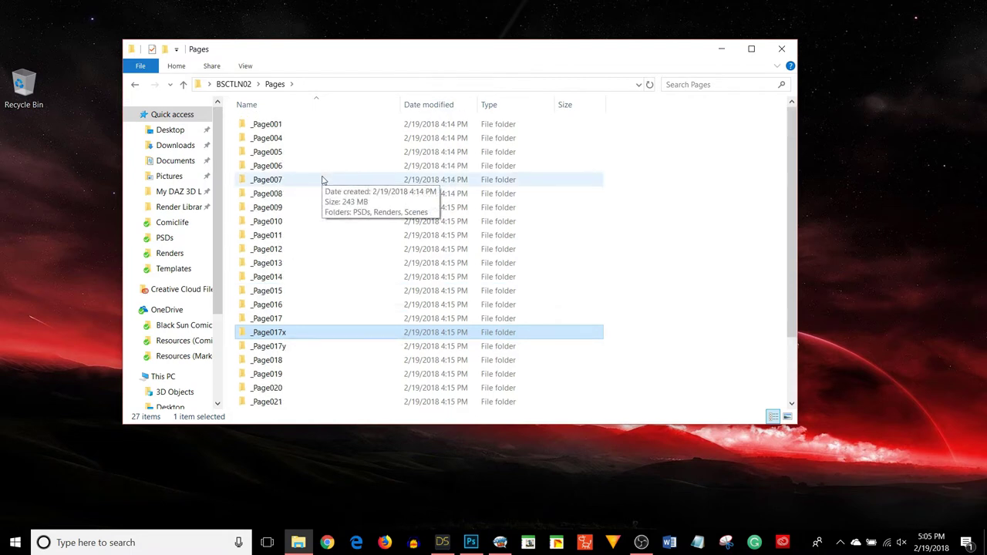
scroll(321, 178, down, 2)
Open _Page021's Scenes folder, then return to the pg21-panel03-ashiri-enough-FIN scene in DAZ Studio
double_click(268, 318)
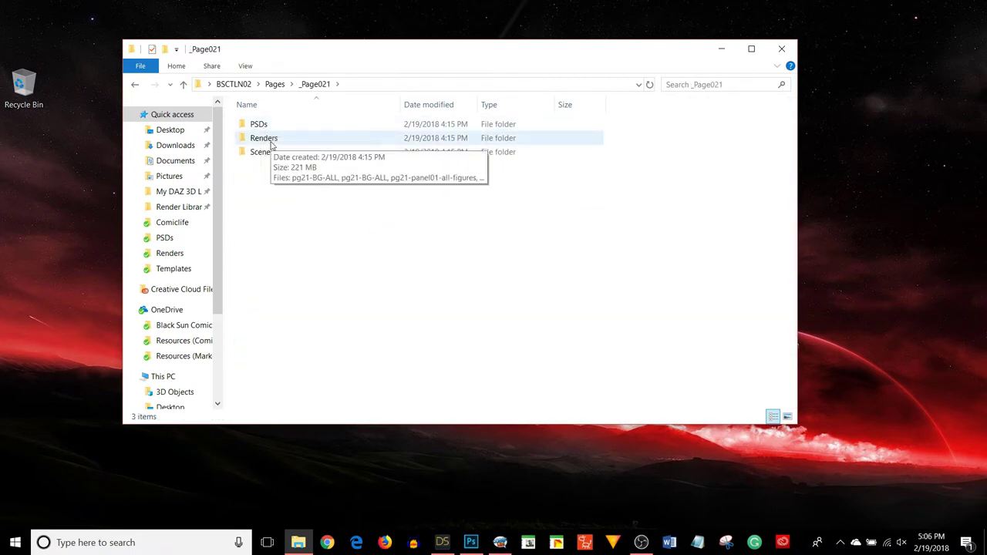
click(263, 158)
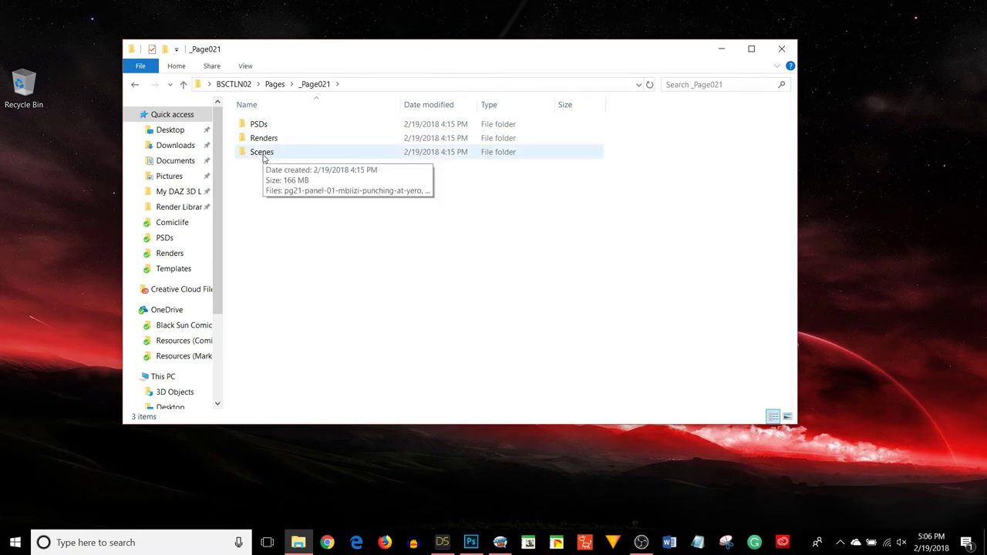
double_click(263, 158)
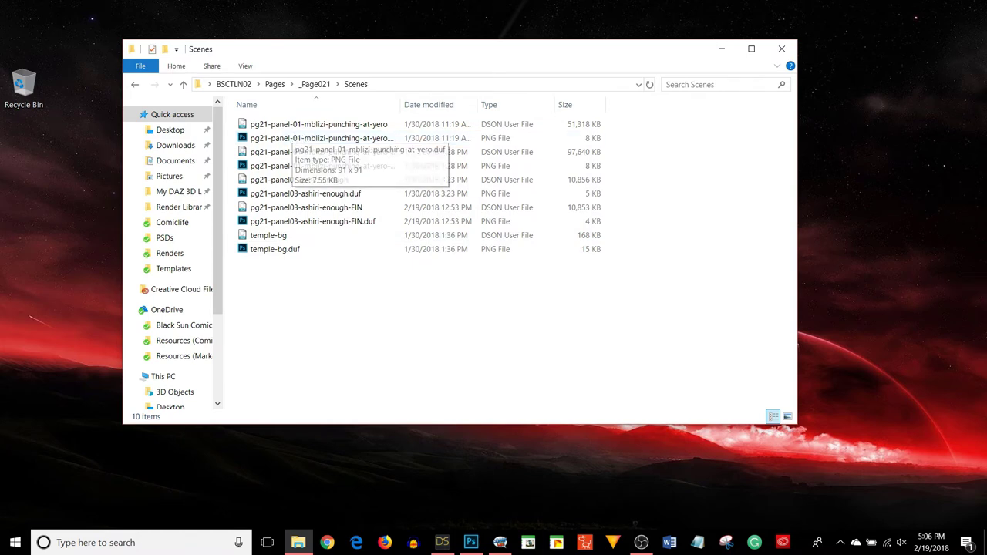
click(442, 542)
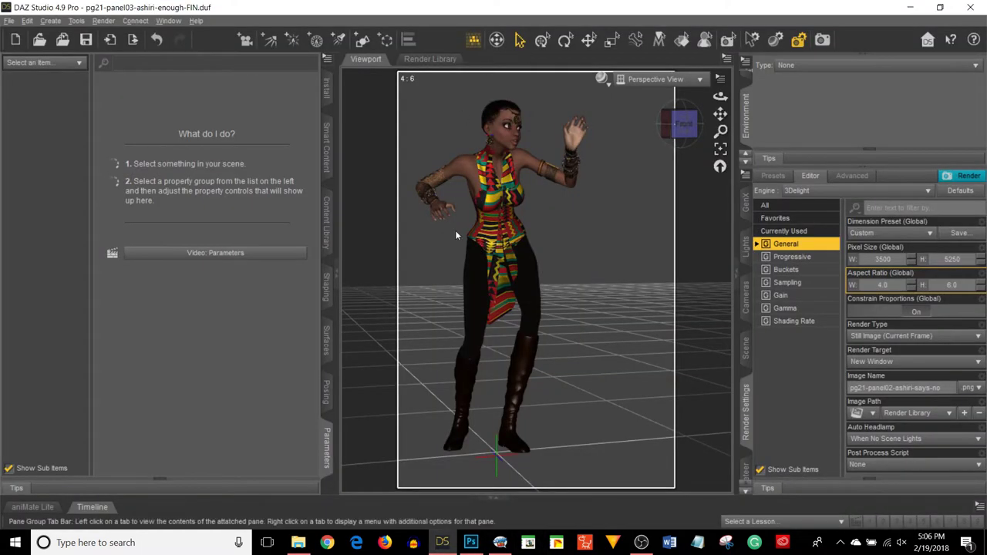
Select the standing figure, then minimize DAZ Studio to get back to the _Page021 folder
click(455, 230)
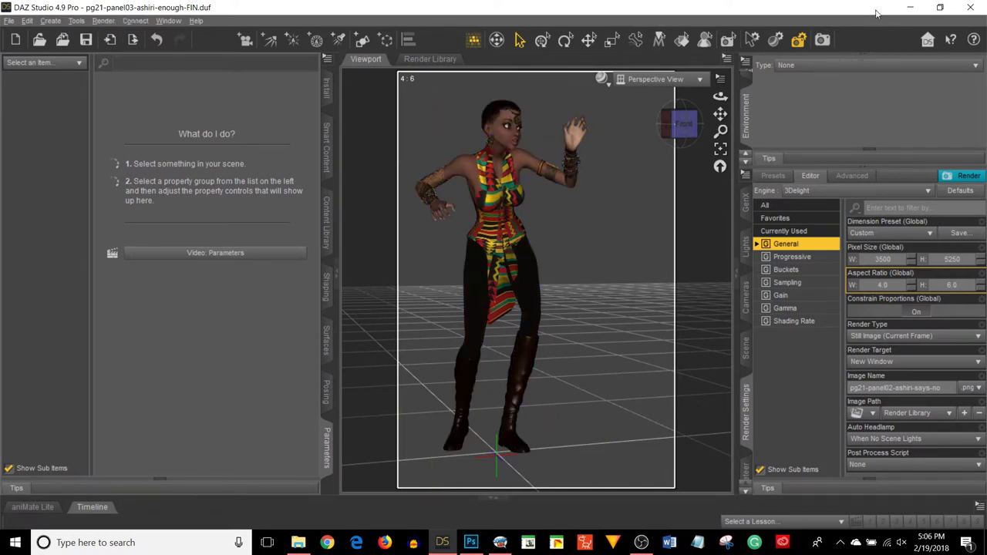
click(910, 7)
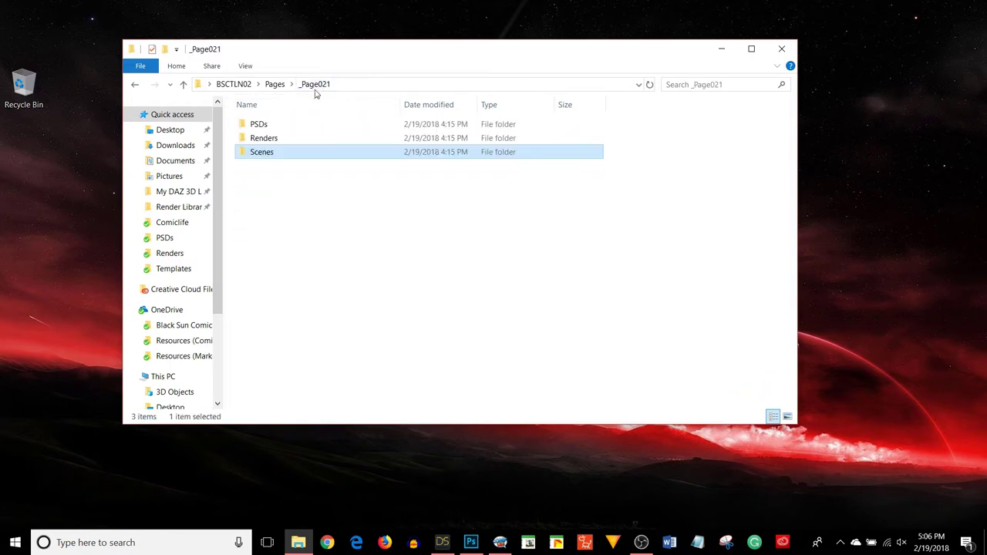
Show the Renders folder as large thumbnails and open pg21-panel01-all-figures.png in Photoshop
double_click(265, 139)
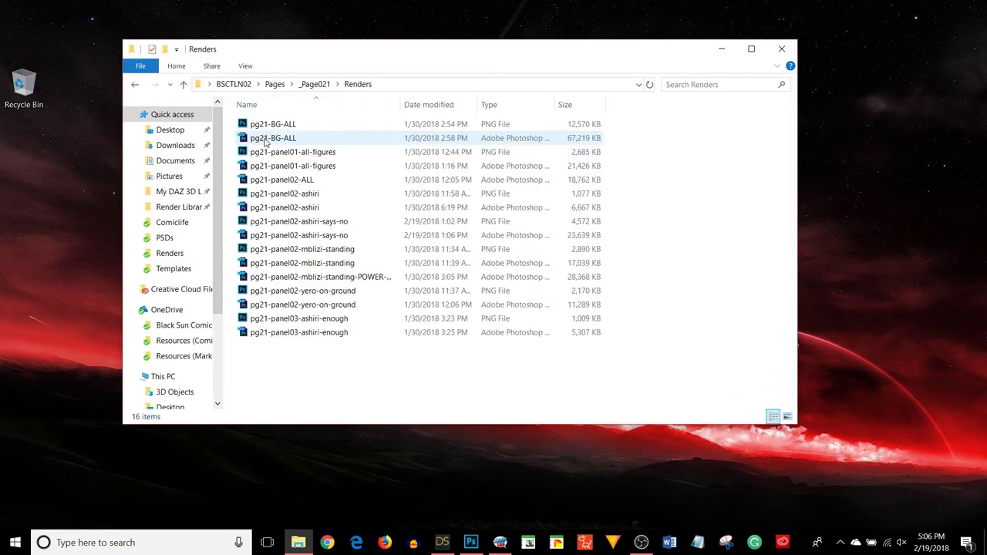
click(245, 66)
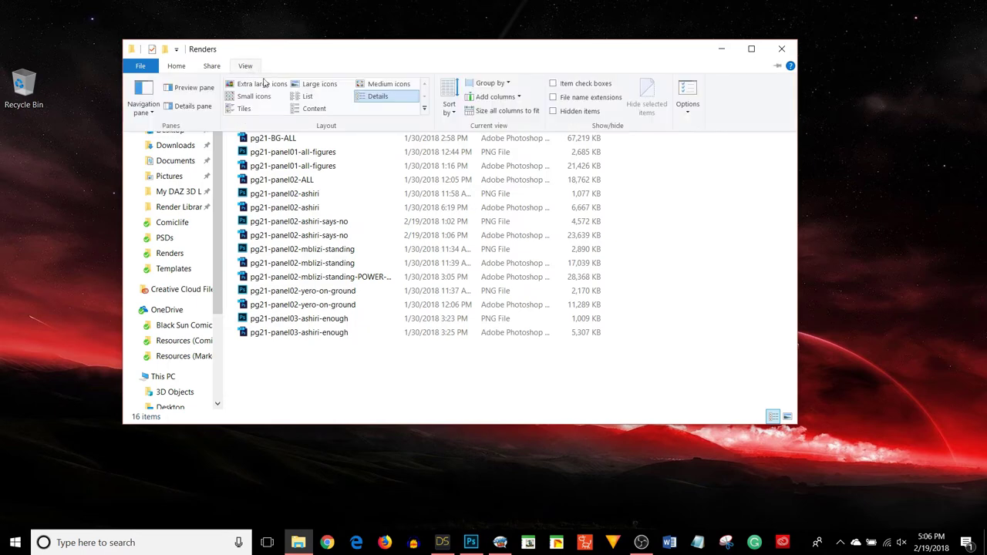
click(376, 81)
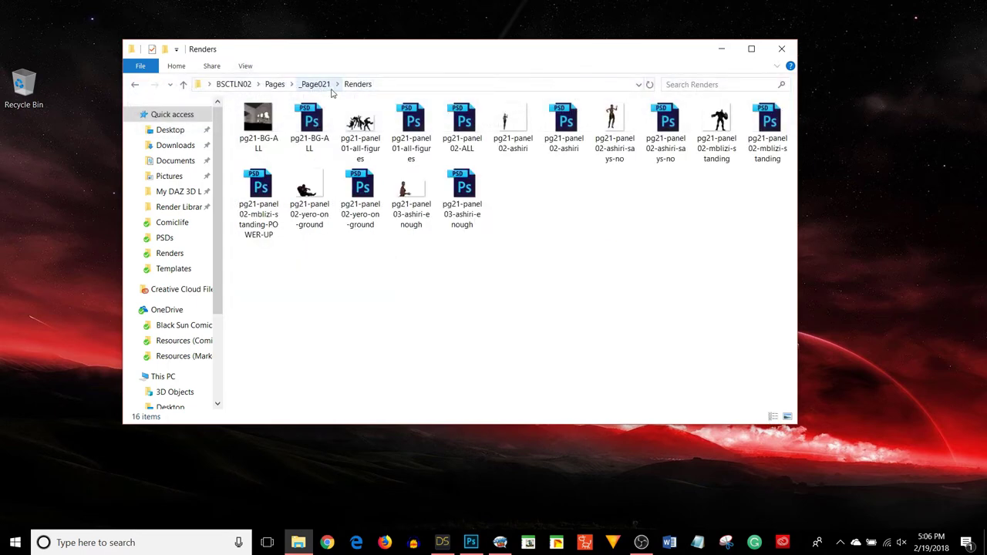
click(246, 66)
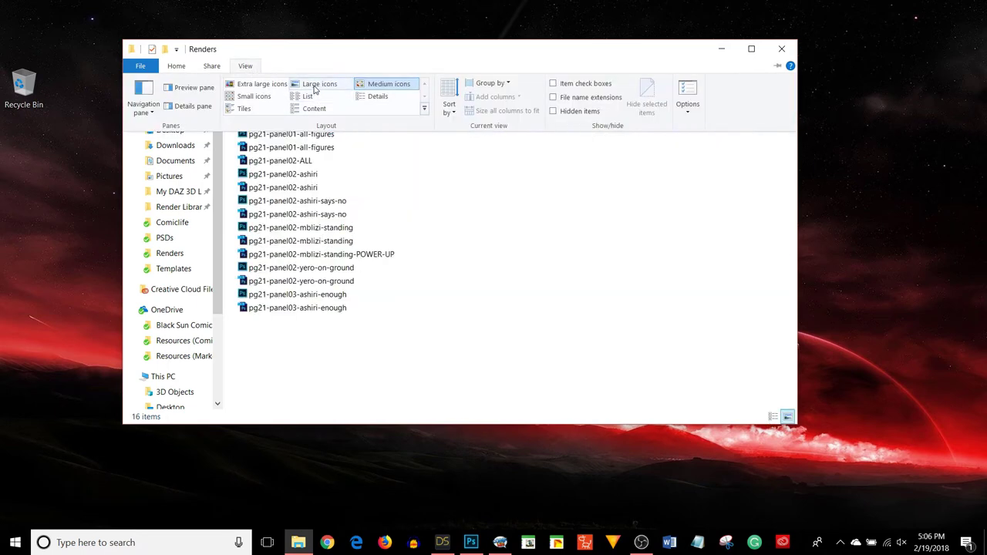
click(317, 83)
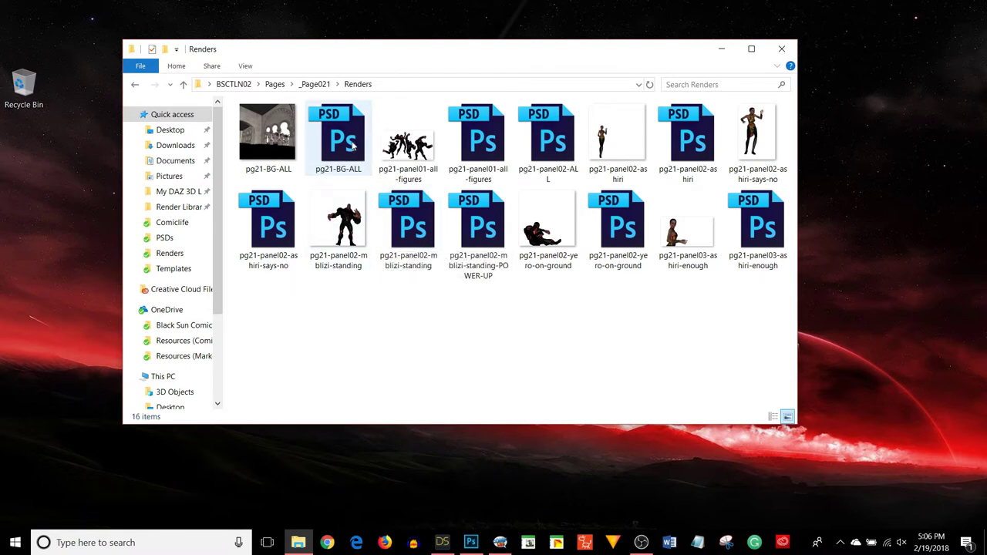
click(275, 139)
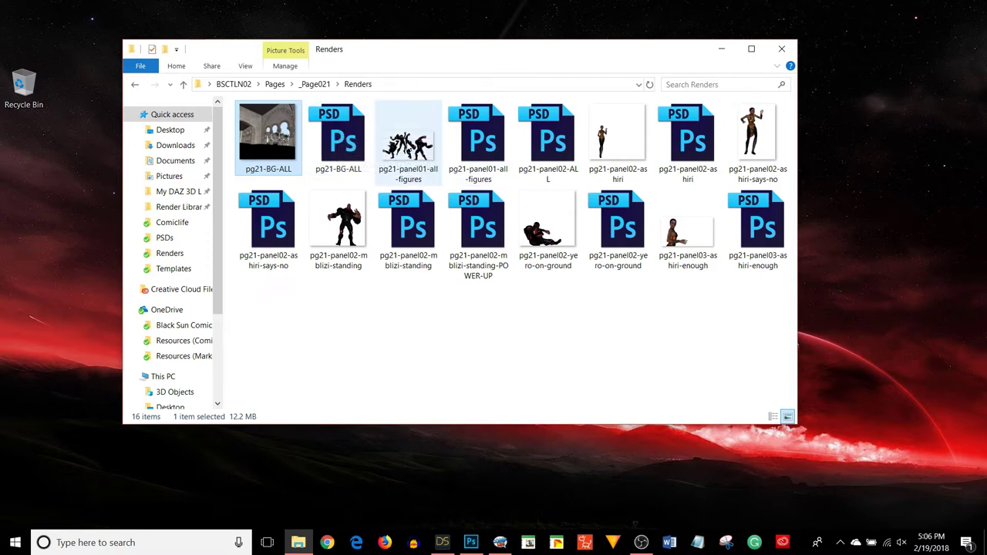
double_click(408, 145)
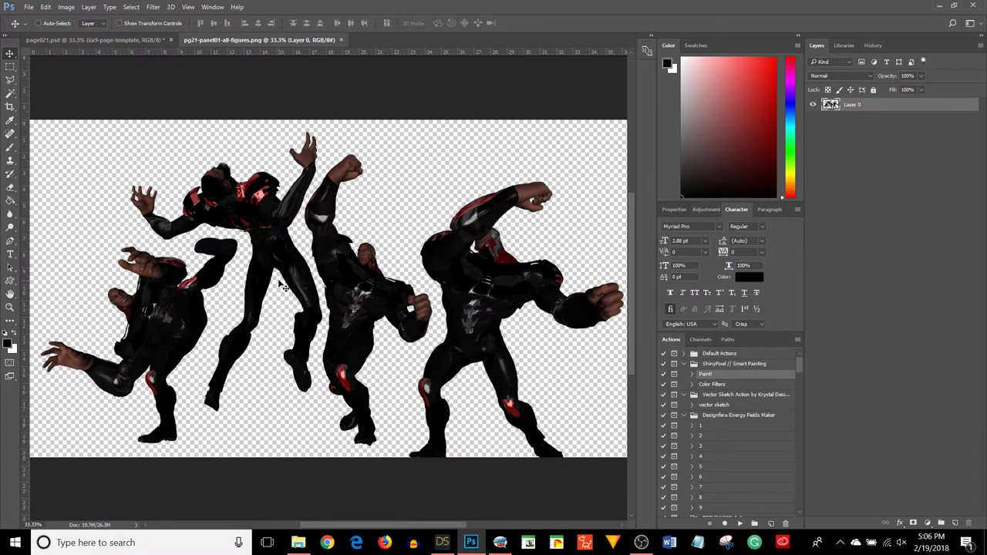
Open the layered pg21-panel01-all-figures PSD from the Renders folder
click(301, 542)
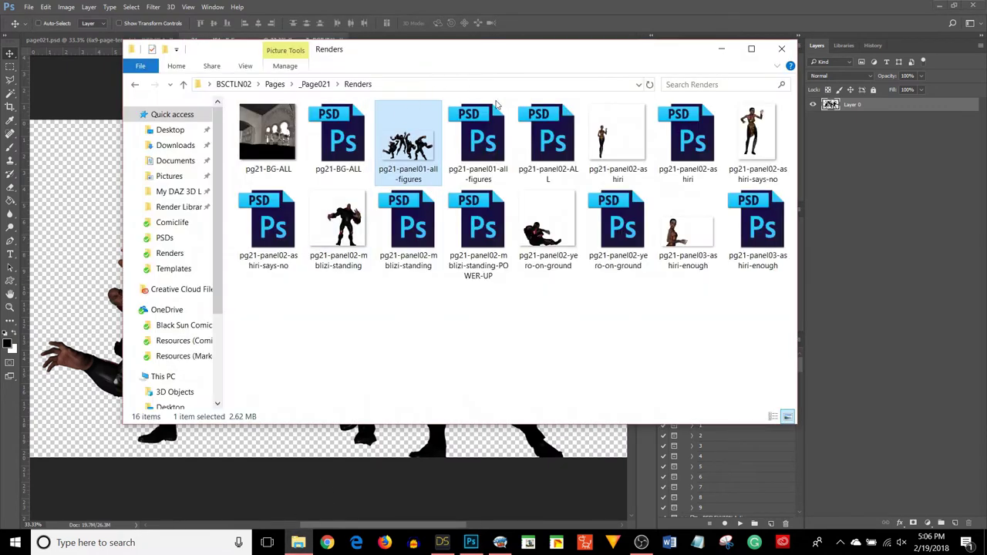
double_click(489, 131)
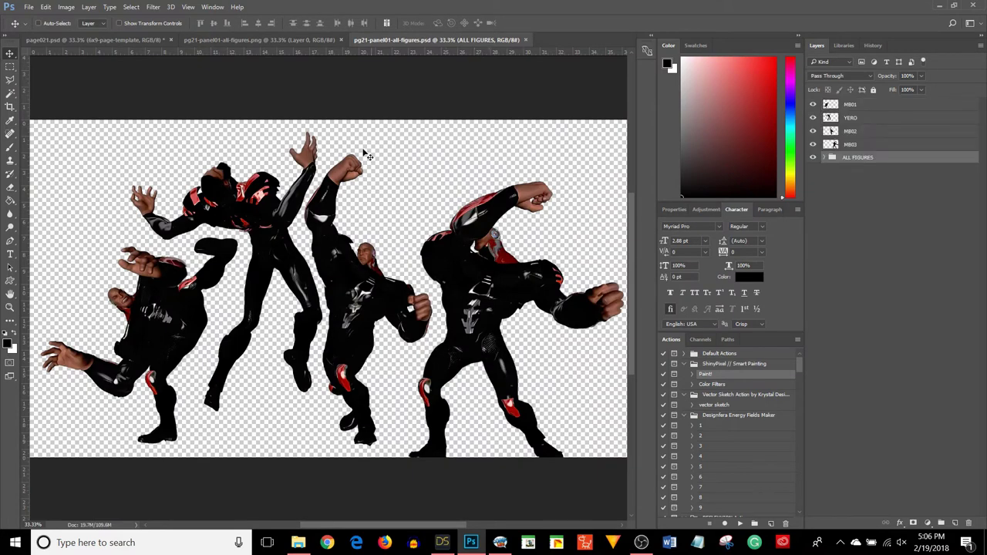
alt+scroll(308, 284, up, 3)
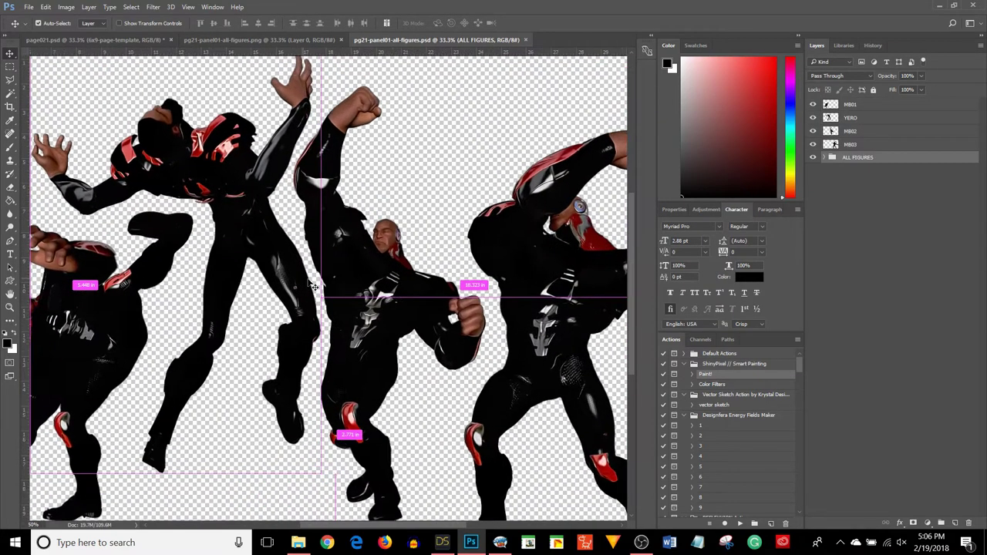
alt+scroll(313, 286, down, 4)
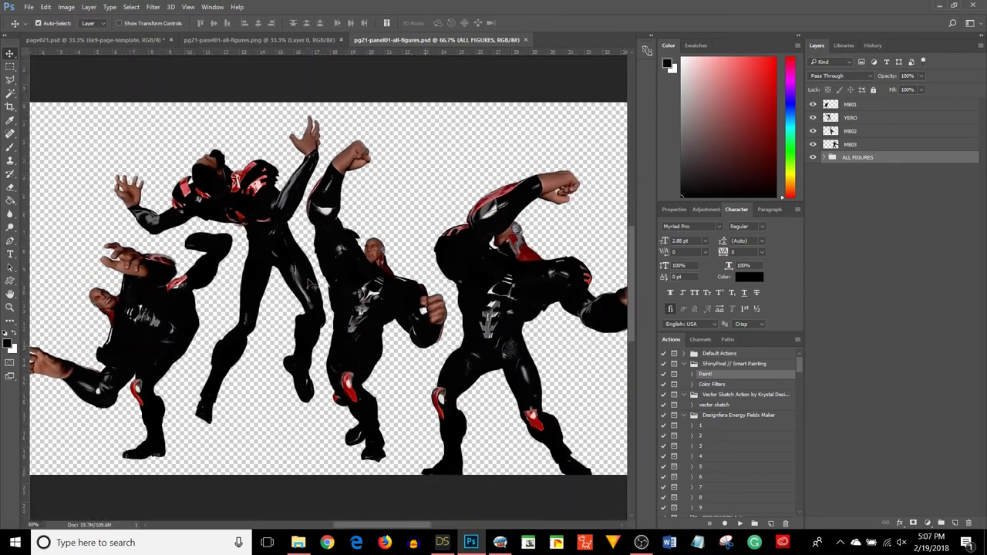
alt+scroll(313, 285, up, 2)
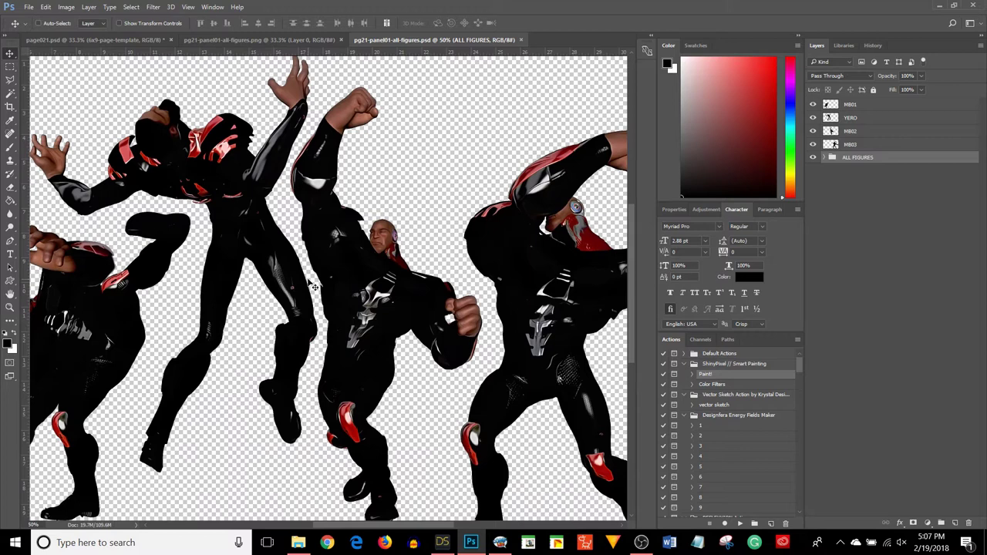
Open pg21-panel02-ashiri-says-no.png from the Renders folder in Photoshop
key(alt+Tab)
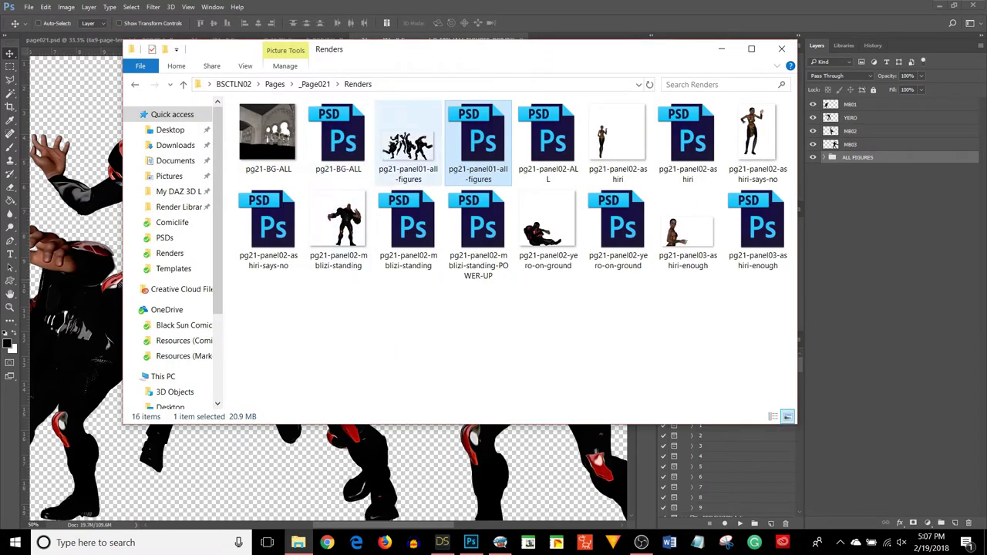
click(399, 145)
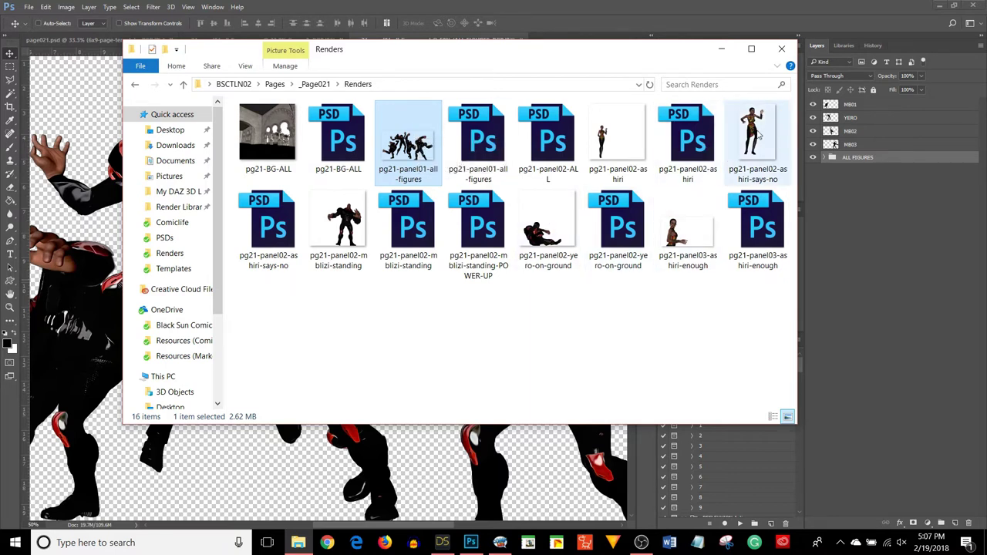
double_click(763, 136)
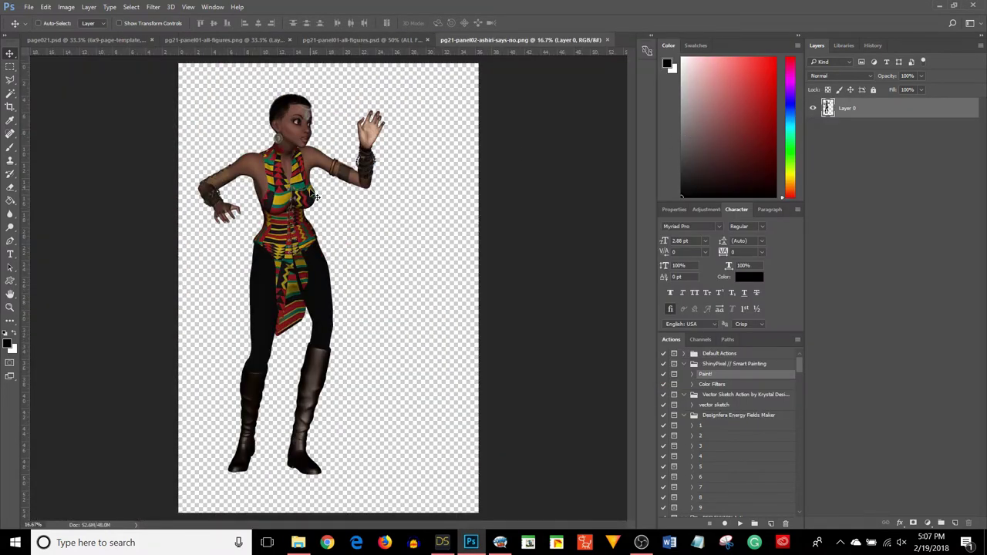
Zoom into the ashiri-says-no PNG, then open and close the pg21-panel02-ashiri PSD
key(ctrl+plus)
key(ctrl+plus)
key(ctrl+plus)
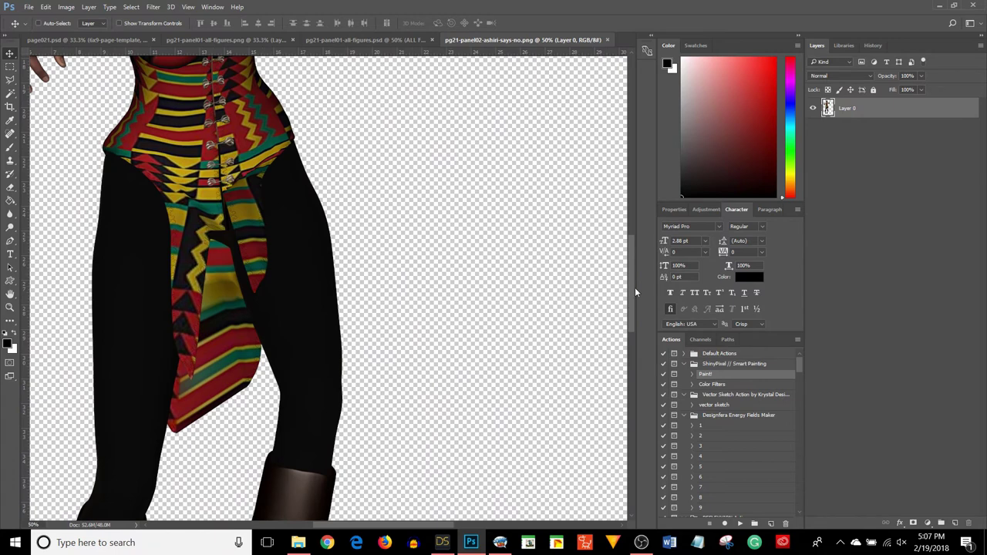
drag(635, 292, 640, 193)
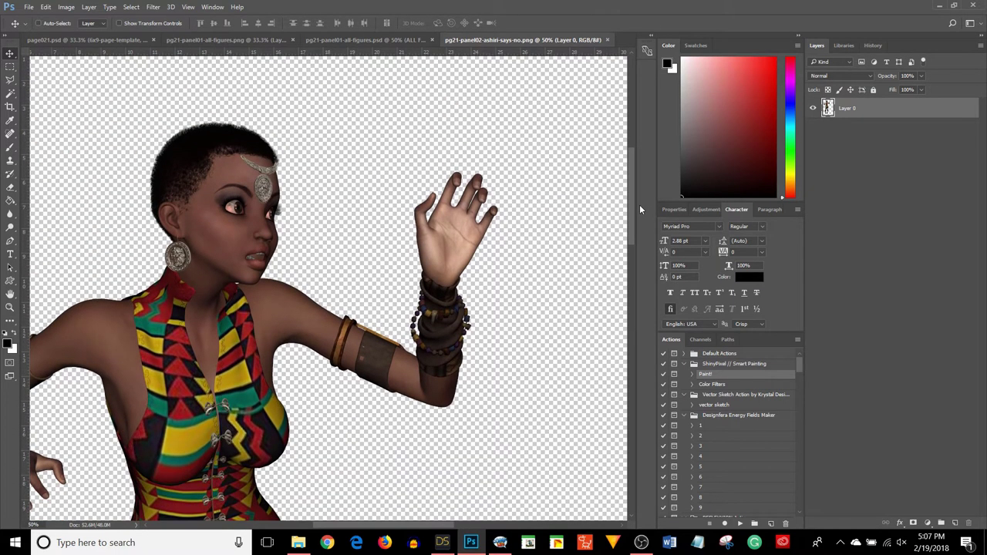
key(alt+Tab)
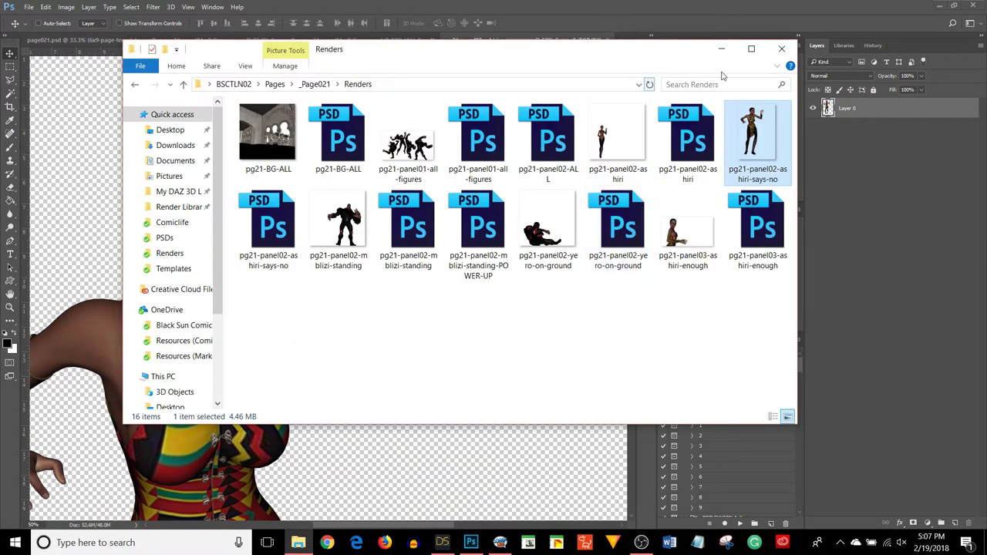
double_click(687, 137)
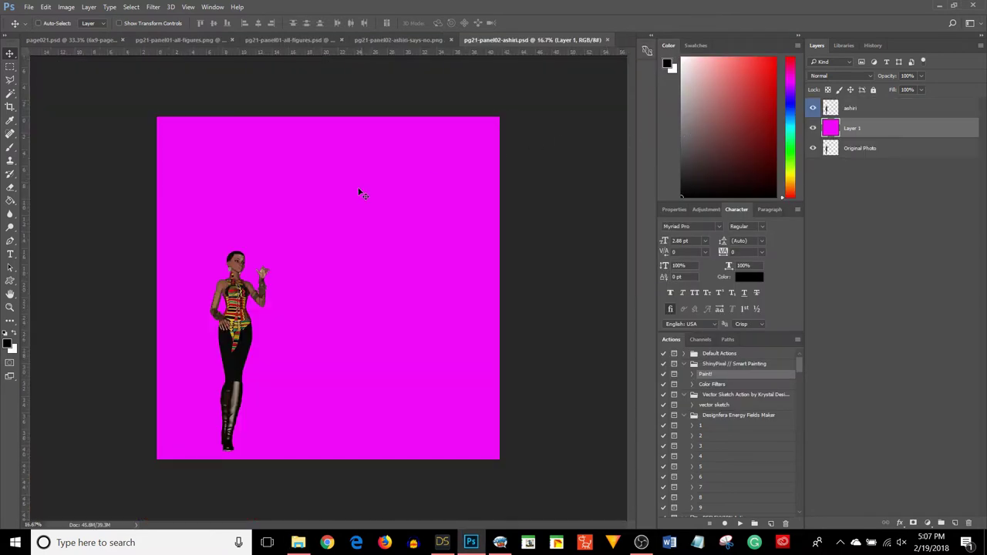
click(609, 39)
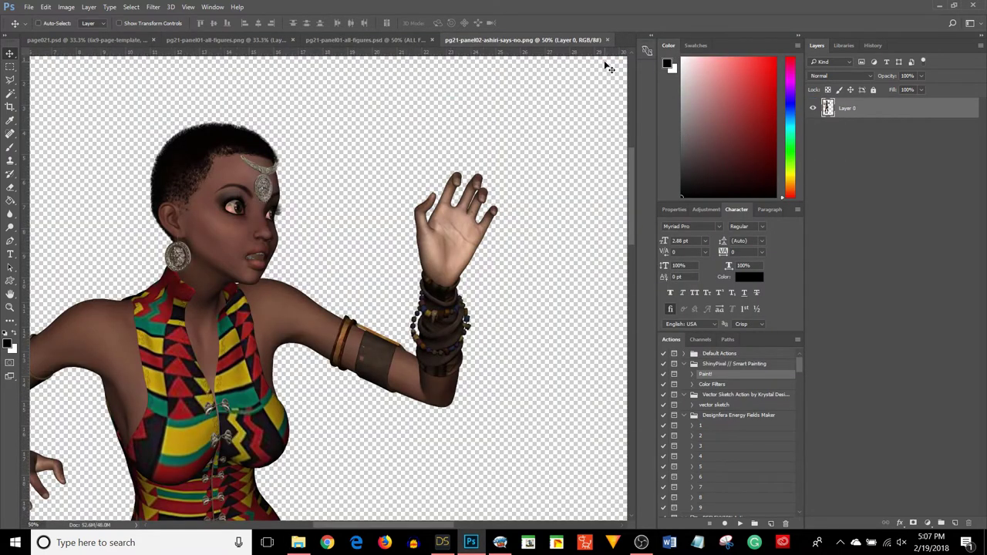
Open pg21-panel02-ashiri-says-no.psd, zoom in on her face and hand, and close the PNG
key(alt+Tab)
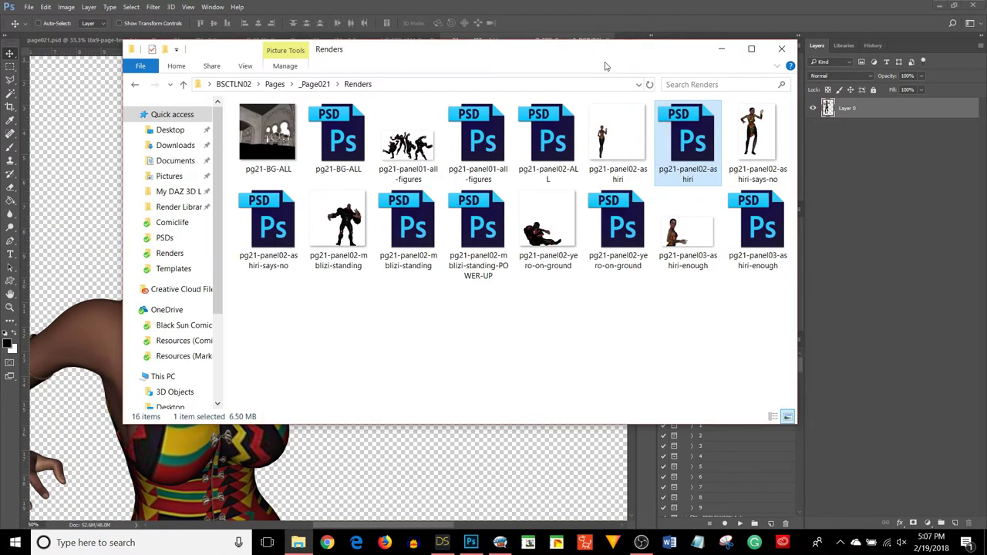
double_click(283, 223)
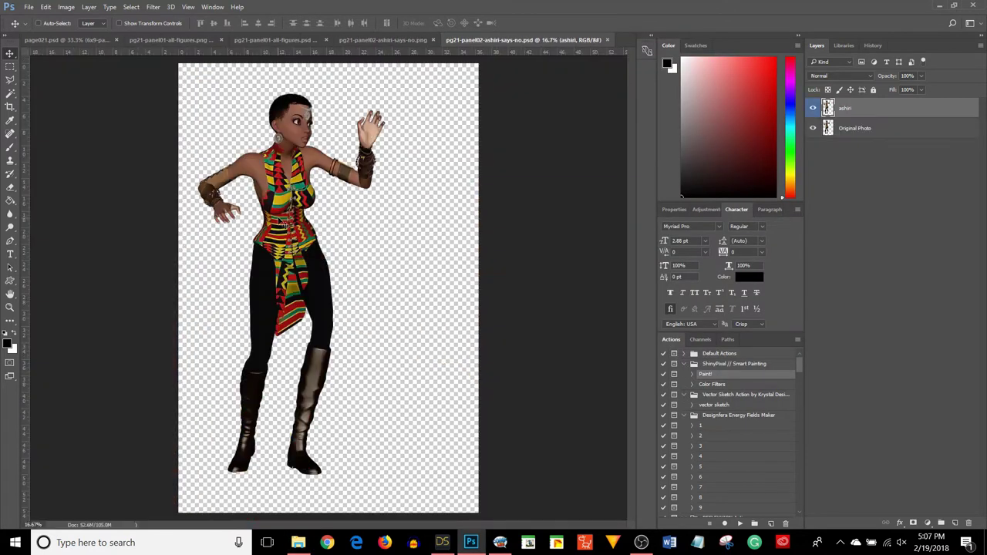
key(ctrl+plus)
key(ctrl+plus)
key(ctrl+plus)
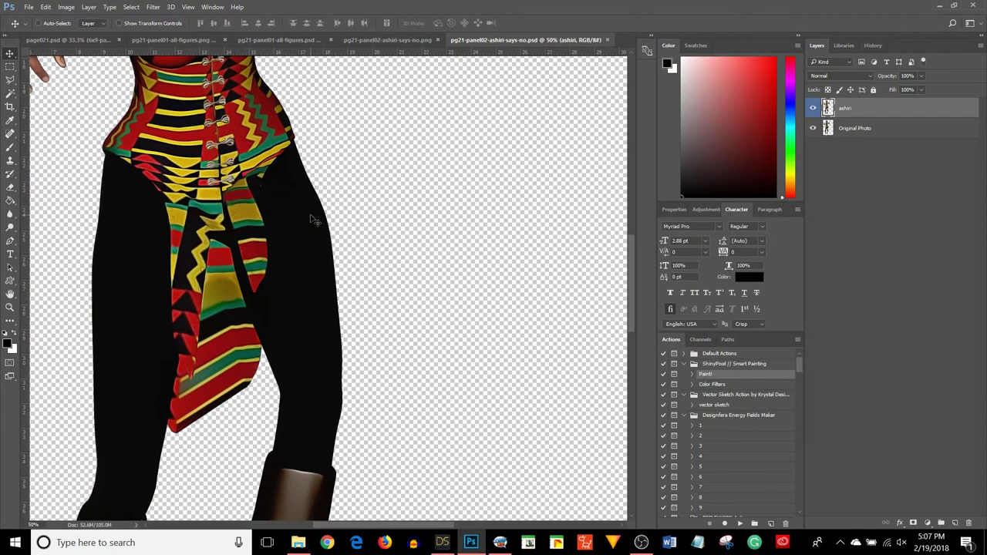
drag(629, 246, 648, 163)
key(ctrl+plus)
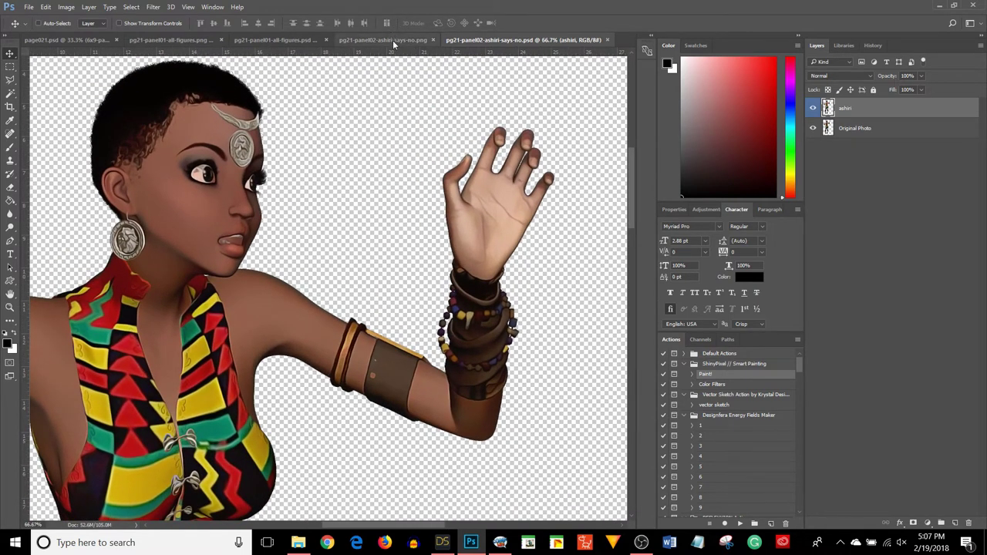
click(392, 40)
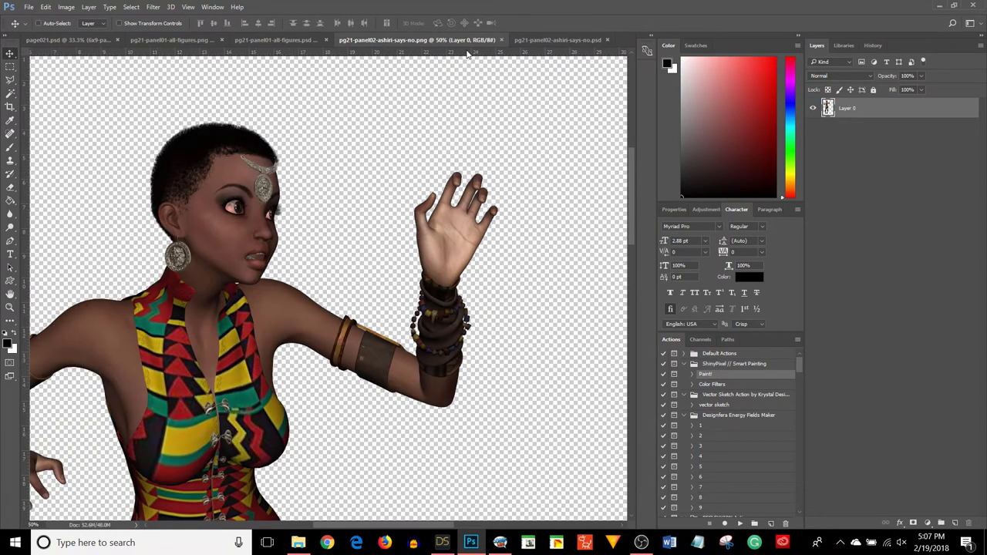
click(501, 39)
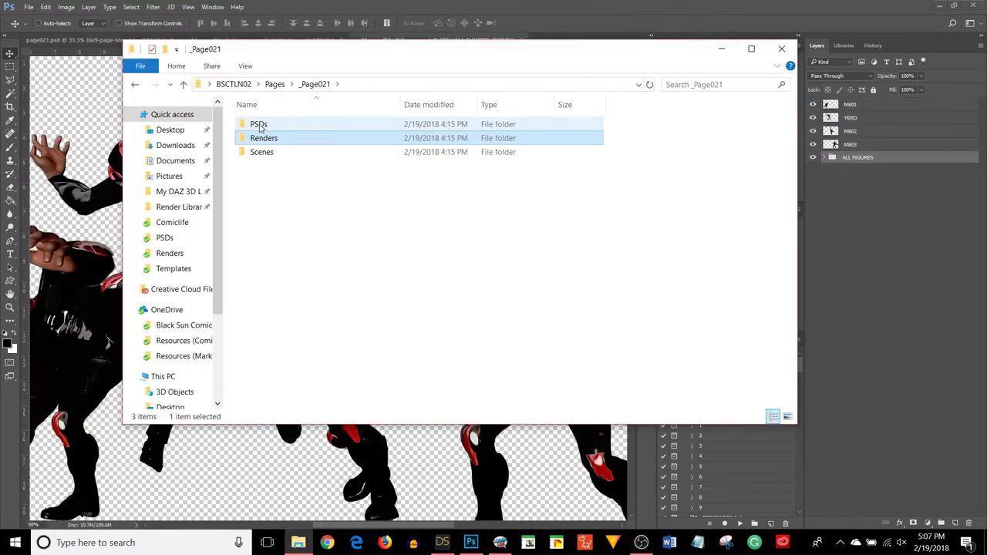
Open the PSDs folder and load the layered page021.psd in Photoshop
double_click(260, 128)
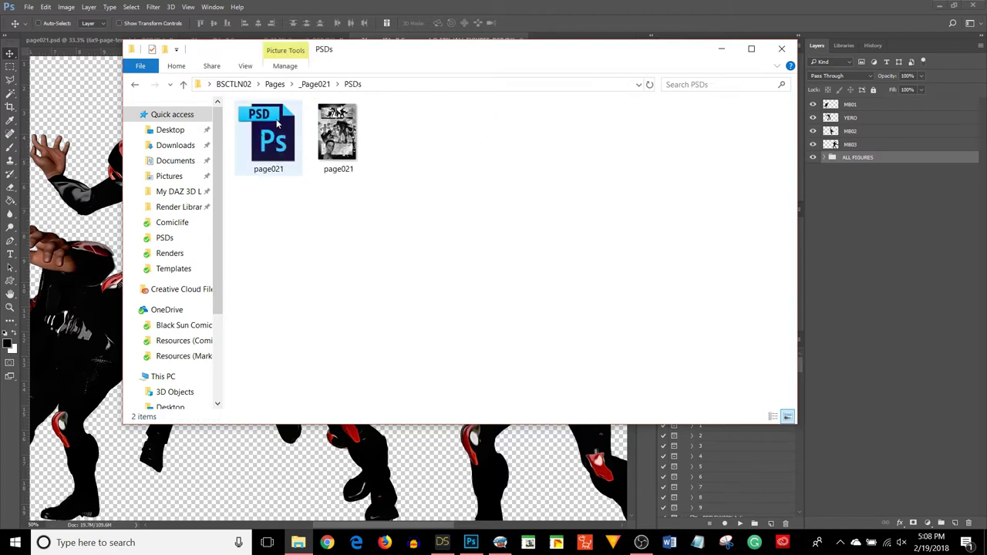
mouse_move(337, 124)
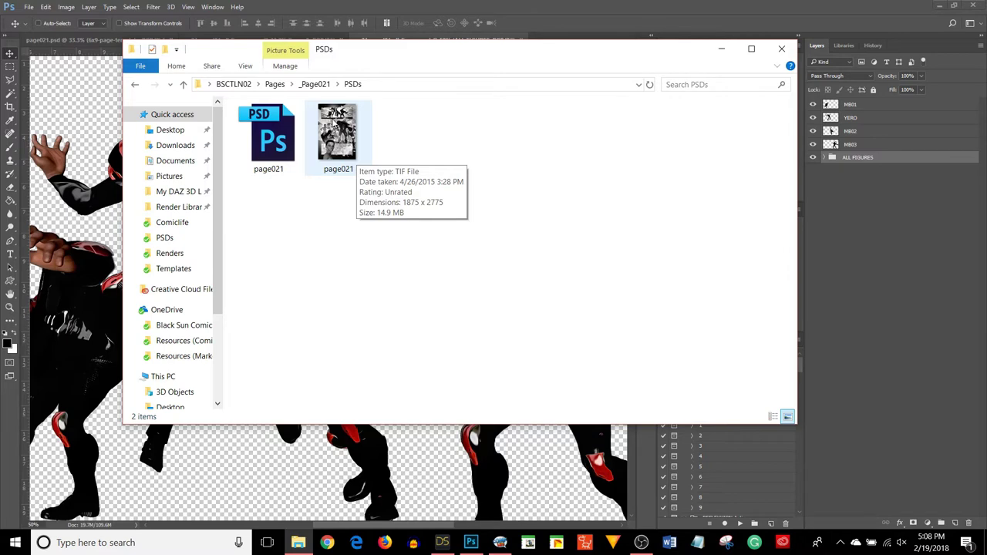
double_click(270, 131)
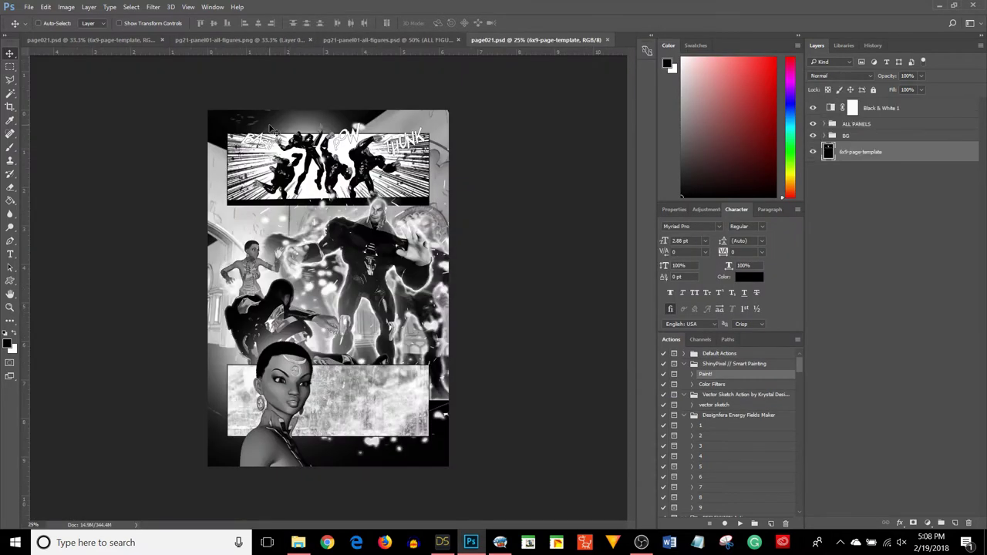
Zoom page021 to 33.33% and close the other documents, discarding the modified page021 copy
key(ctrl+equal)
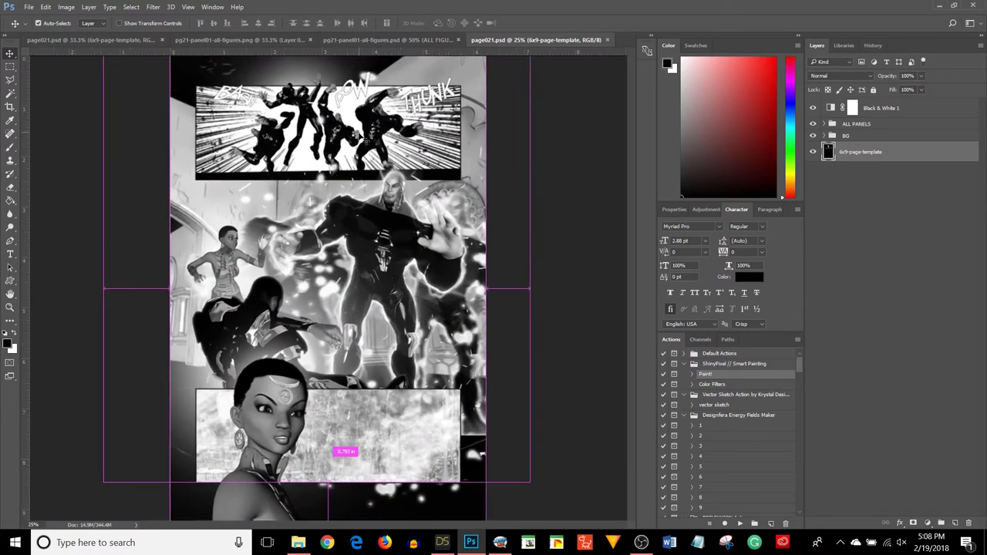
click(452, 39)
click(341, 39)
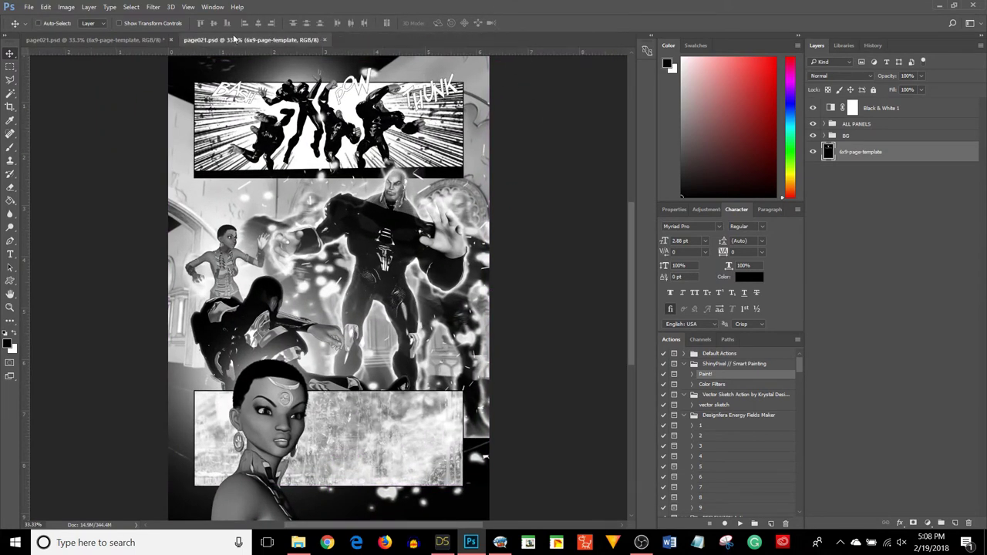
click(172, 39)
click(531, 206)
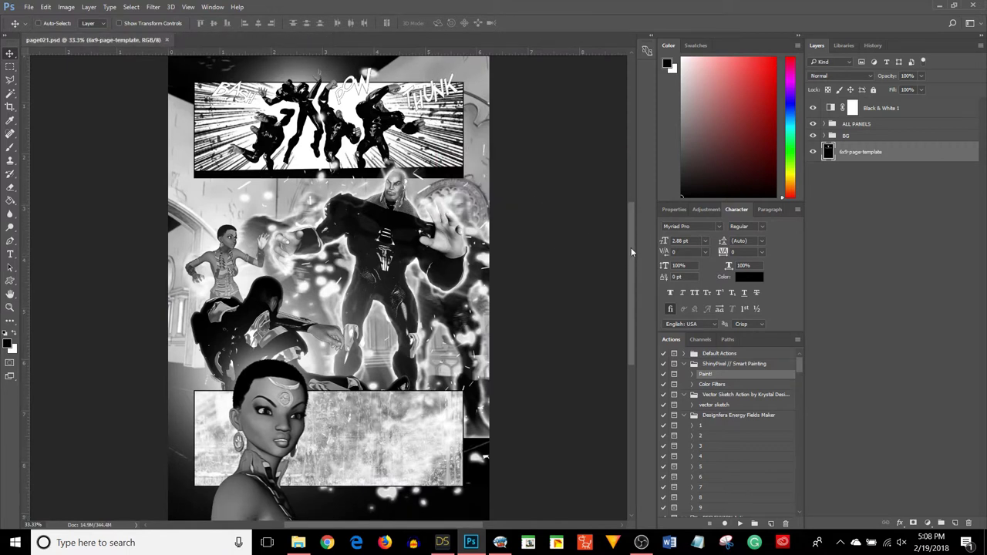
drag(630, 246, 632, 250)
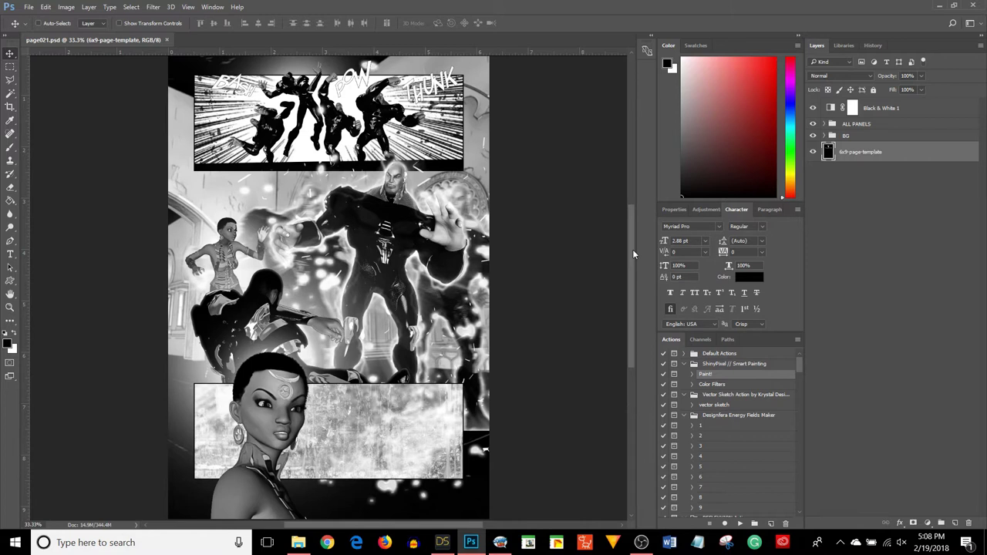
Expand the ALL PANELS group, then undo to restore the POW and THUNK sound effects
click(824, 126)
click(825, 125)
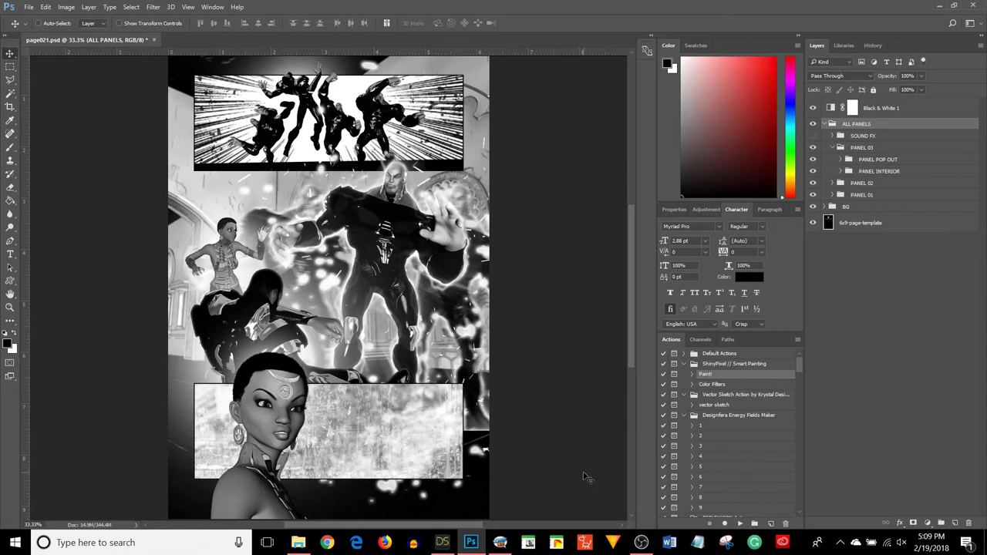
key(ctrl+z)
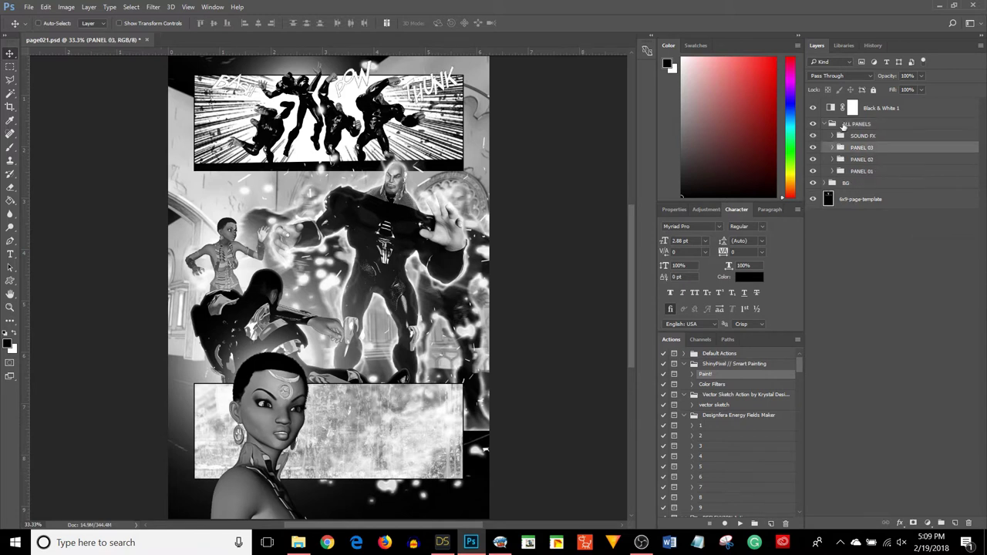
Check each of PANEL 01, 02 and 03, then hide all three to reveal the background
click(812, 171)
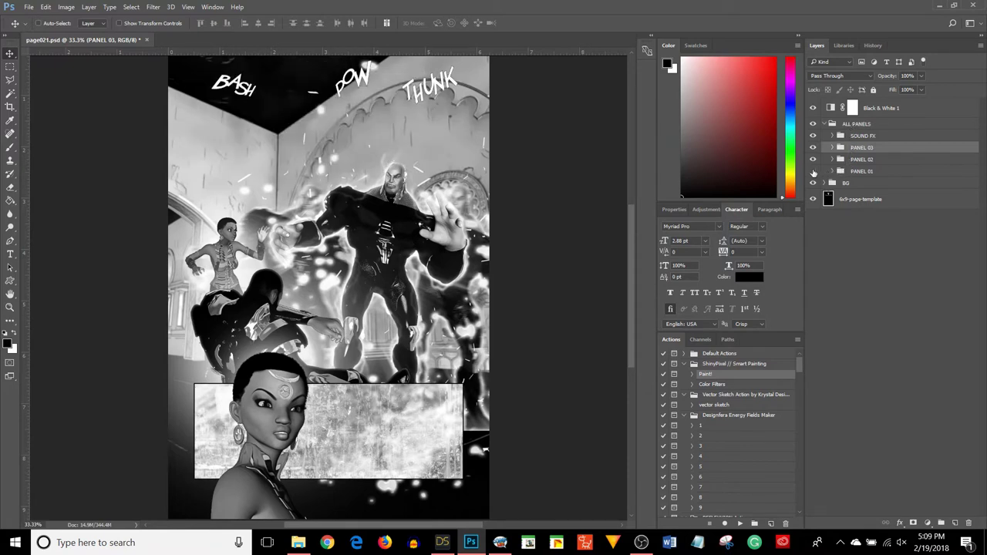
click(812, 171)
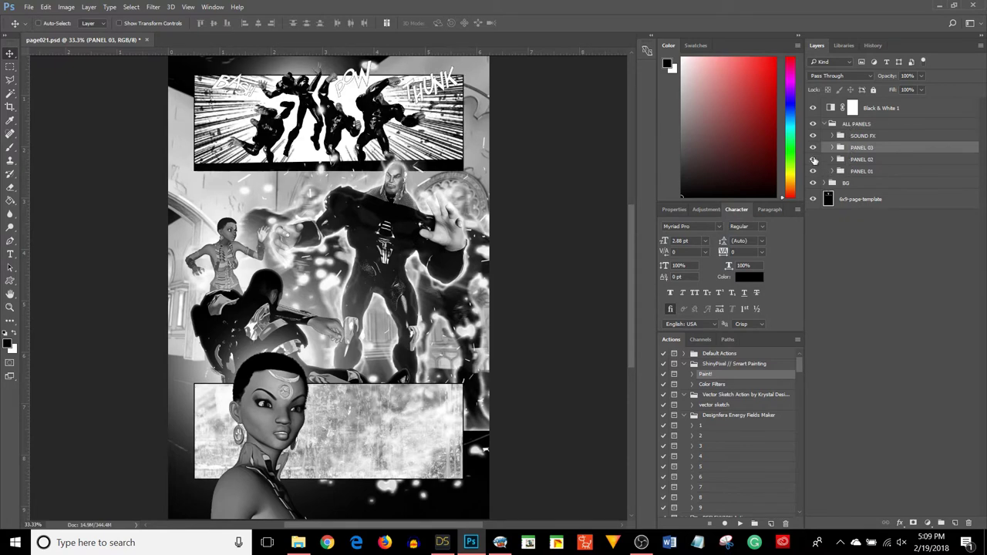
click(813, 160)
click(813, 159)
click(814, 147)
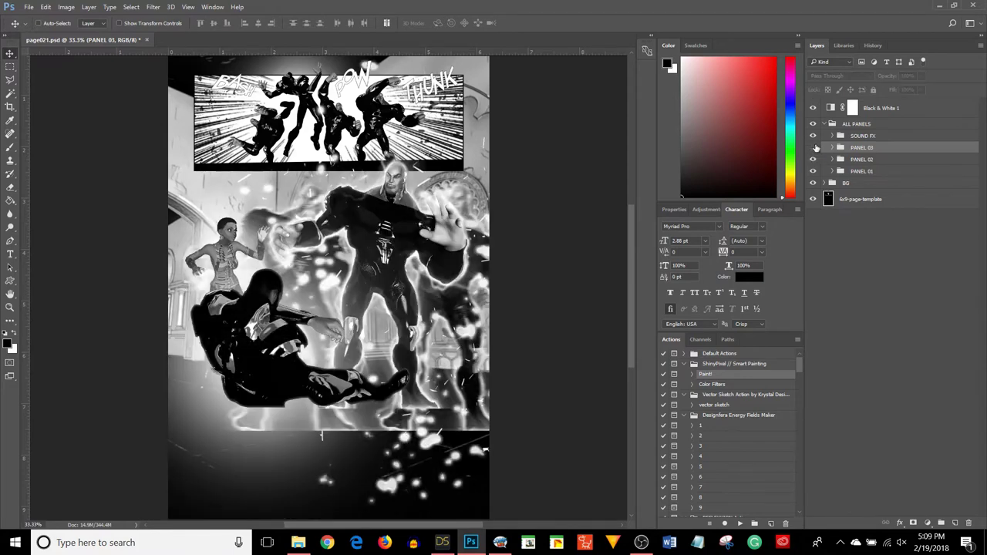
click(814, 147)
drag(814, 148, 812, 174)
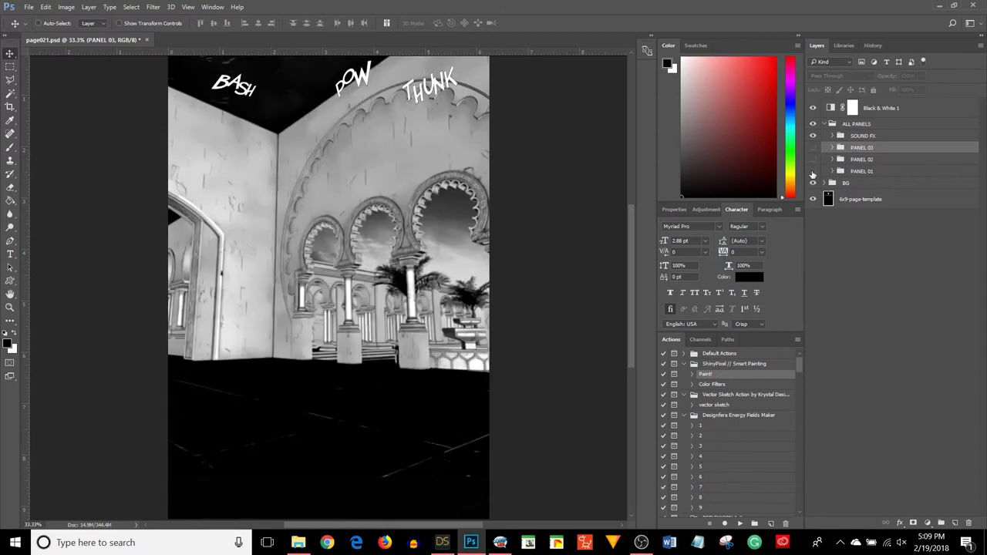
Hide the BASH, POW, THUNK sound effects and the SKY, 6x9-page-template and bg black layers
click(813, 136)
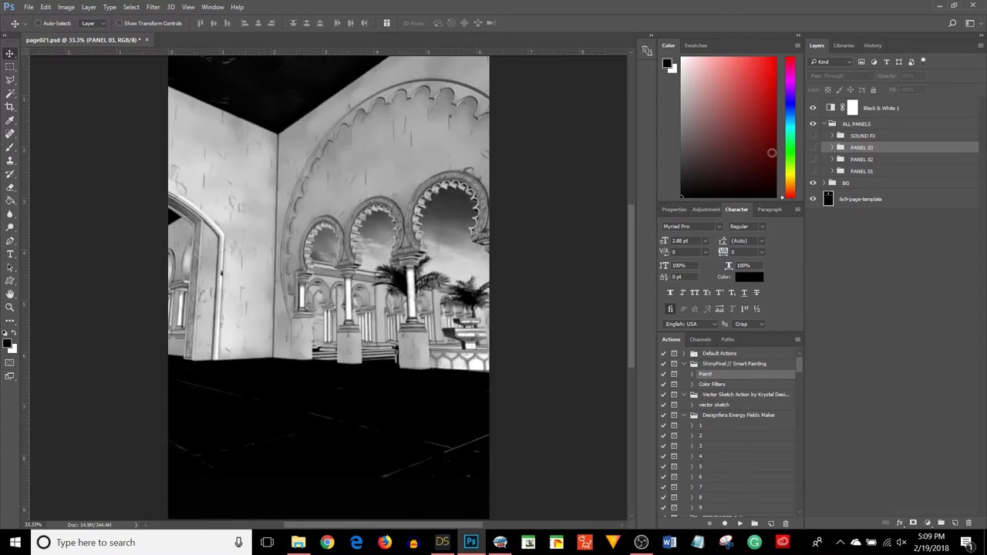
click(824, 183)
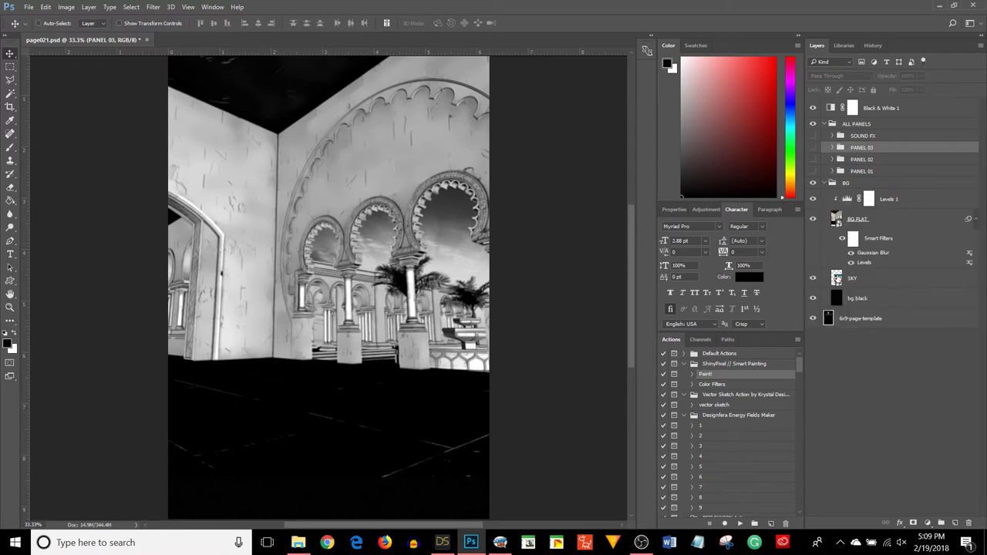
click(813, 278)
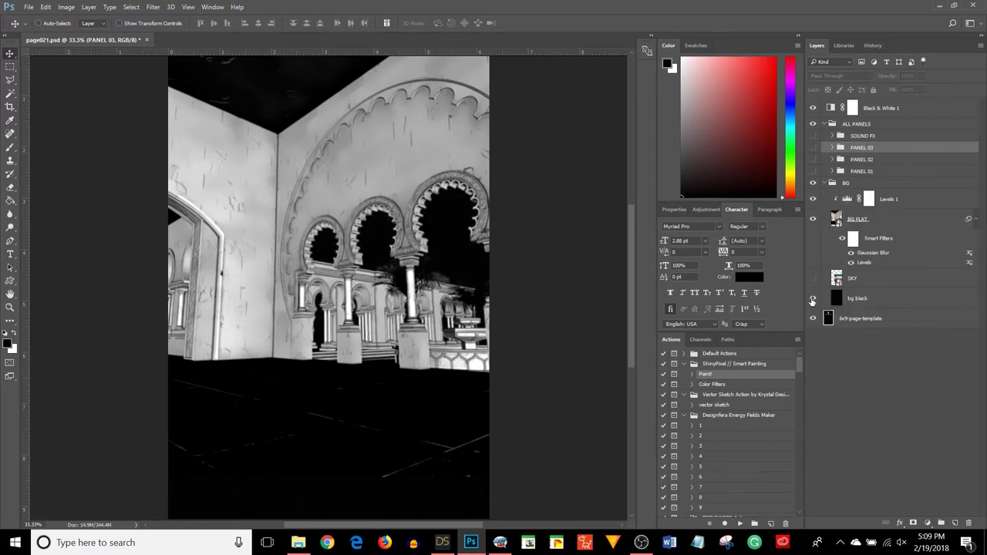
click(812, 317)
click(813, 299)
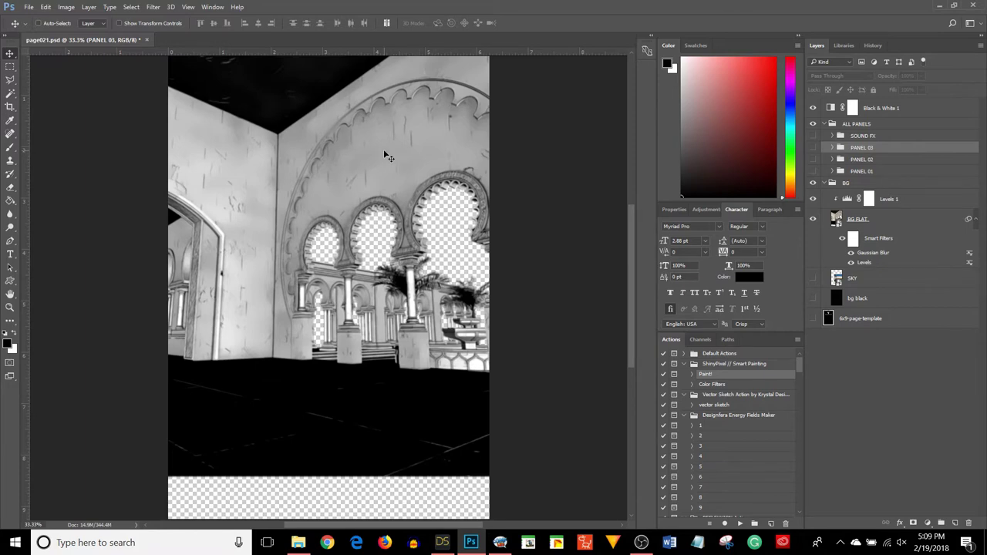
Show the SKY photo behind the BG FLAT courtyard arches, collapse BG, and show PANEL 01
click(812, 219)
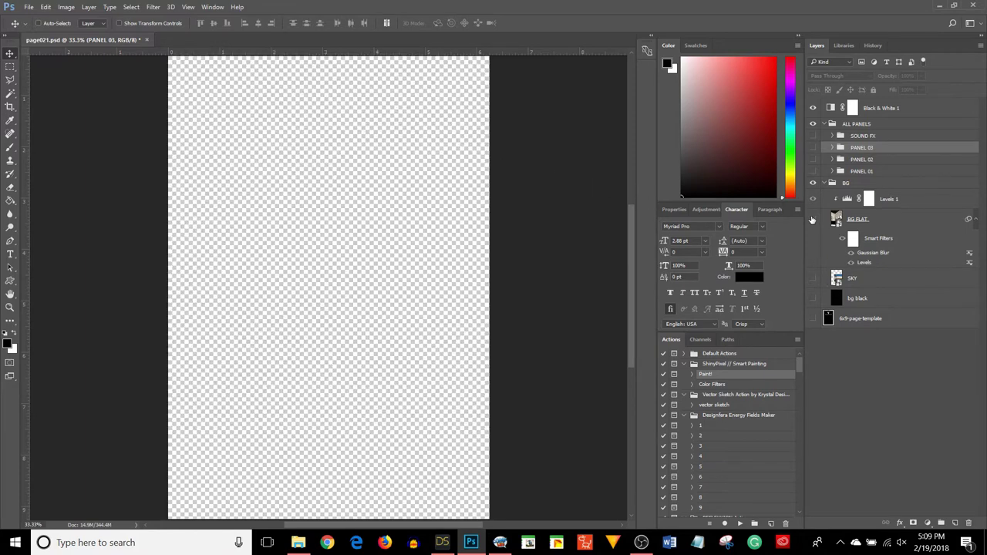
click(812, 219)
click(813, 279)
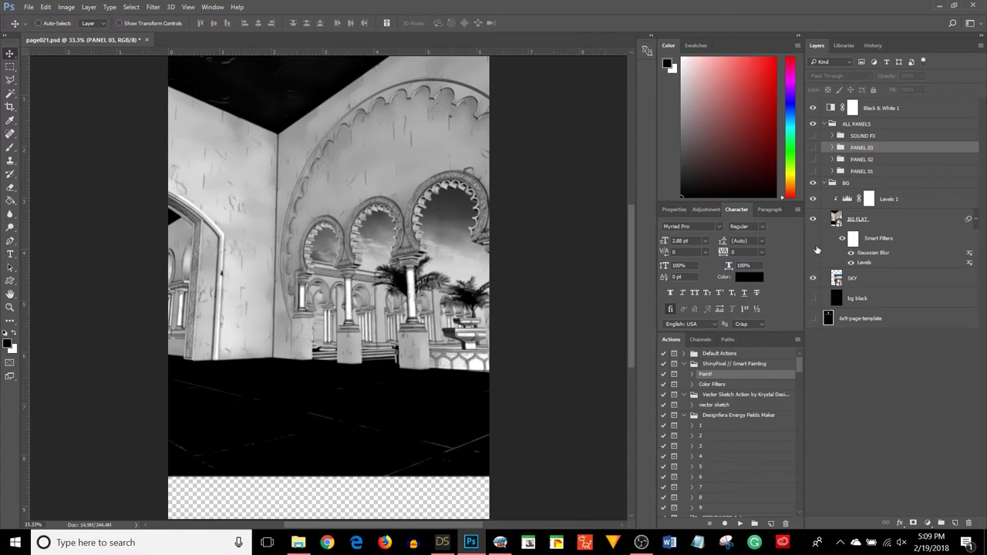
click(812, 220)
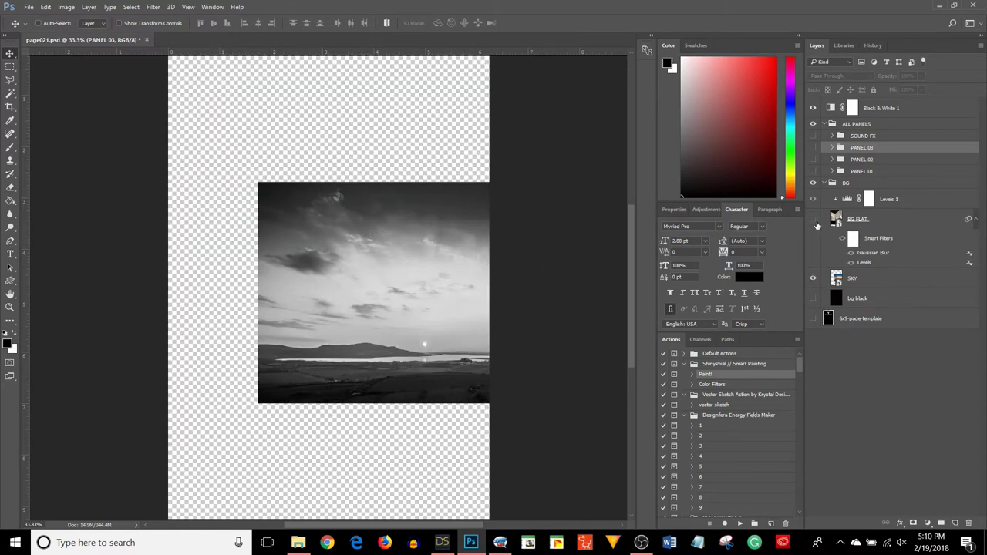
click(812, 219)
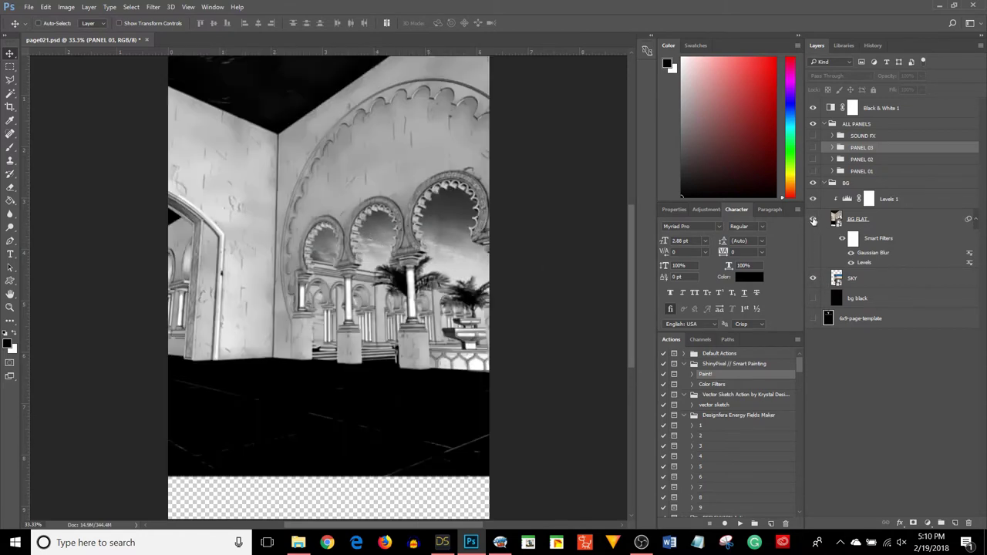
click(831, 183)
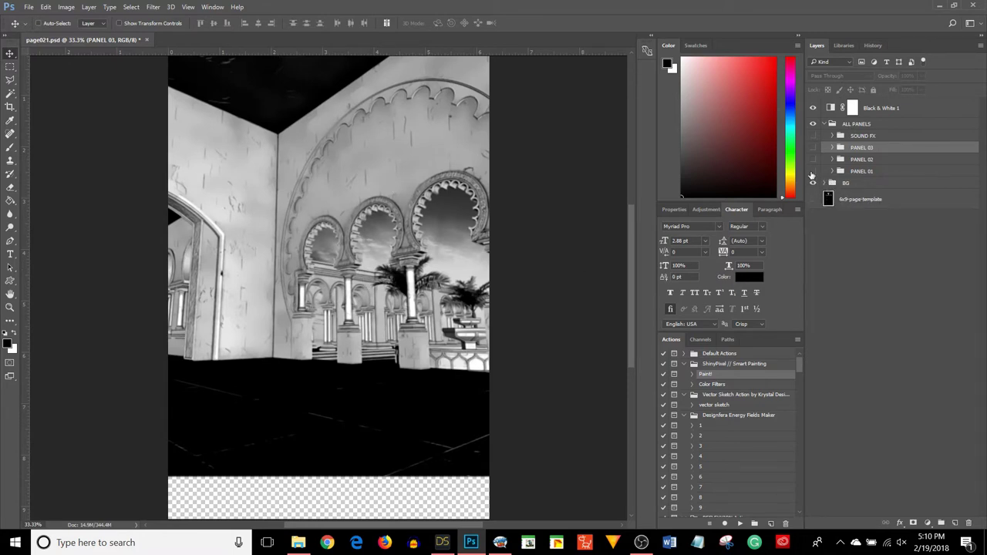
click(812, 171)
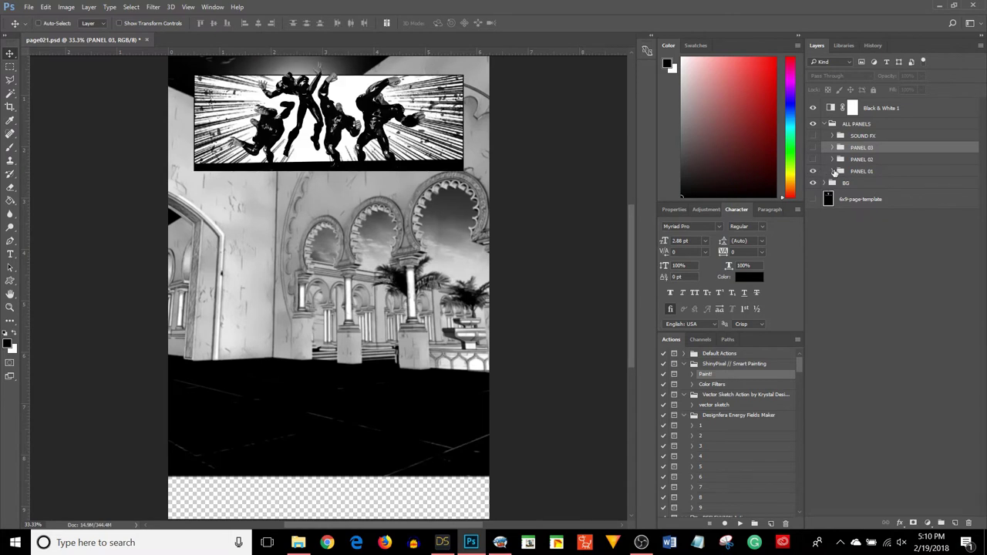
Zoom in on panel 01, expand PANEL 01 and POP OUT, check the YERO figure, then switch to File Explorer
click(832, 172)
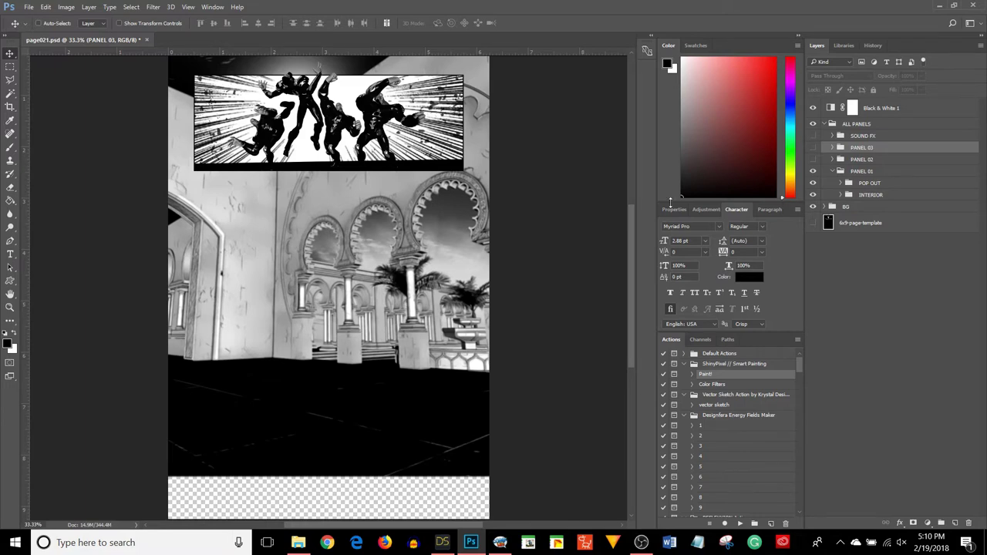
key(ctrl+plus)
key(ctrl+plus)
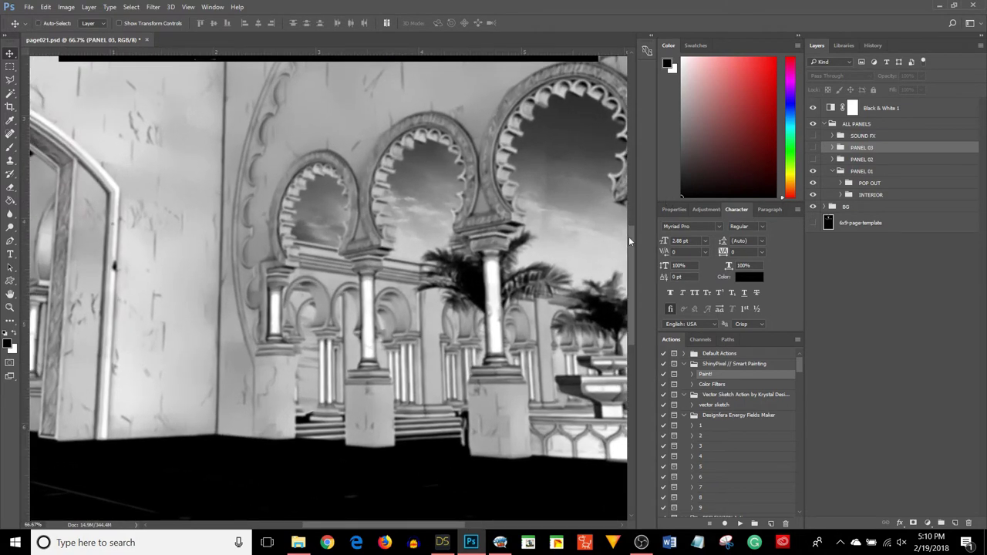
drag(629, 236, 646, 143)
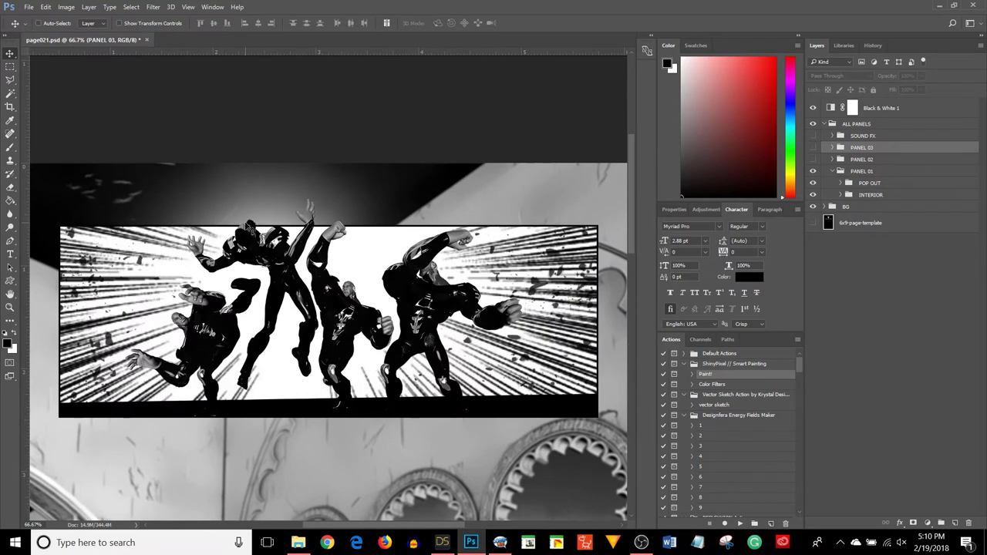
click(842, 184)
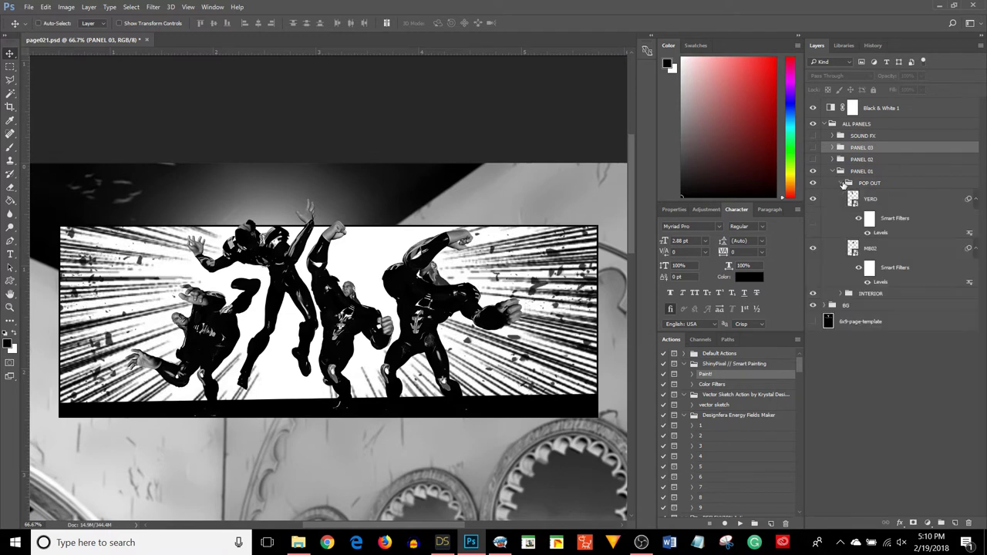
click(812, 200)
click(813, 200)
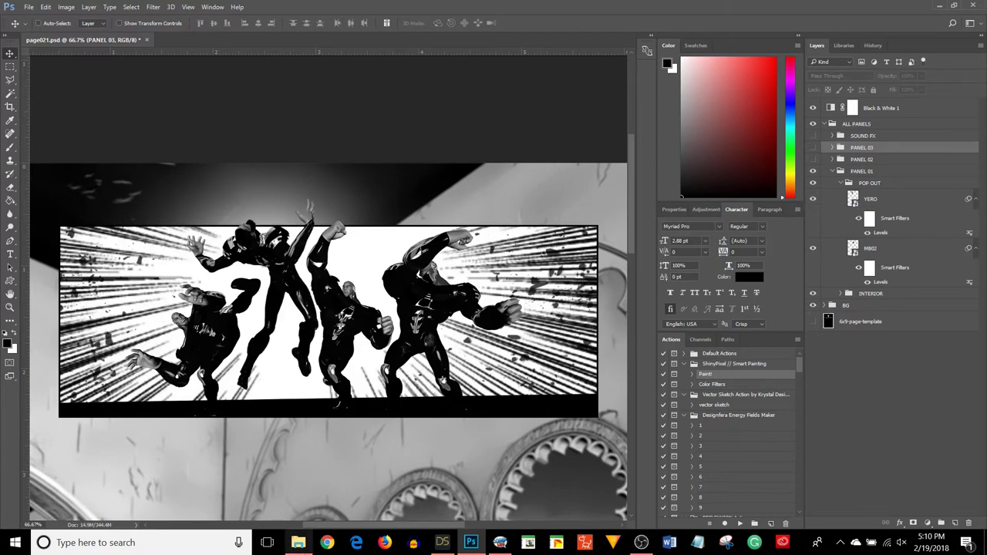
click(300, 543)
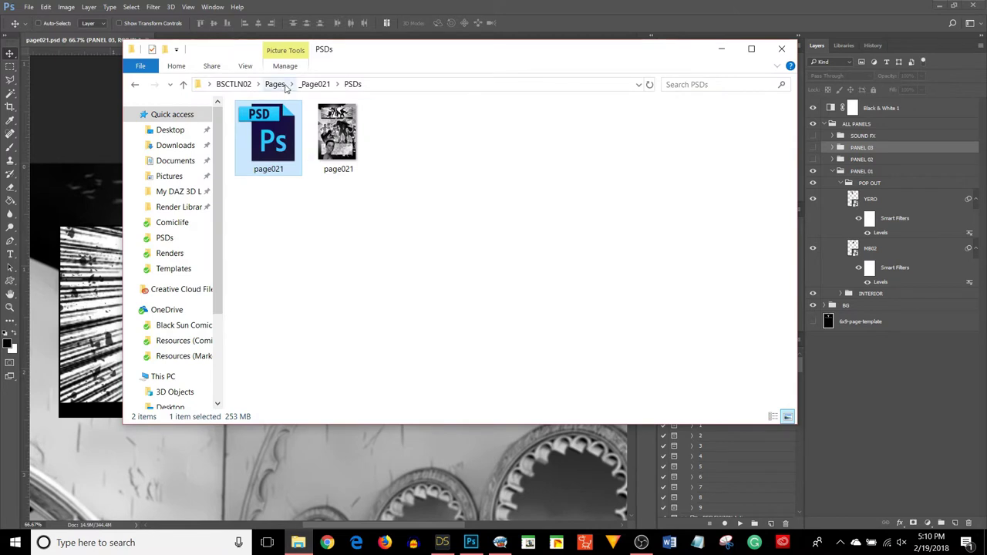
Open pg21-panel01-all-figures.psd from _Page021's Renders folder and select the YERO layer
click(310, 86)
double_click(276, 139)
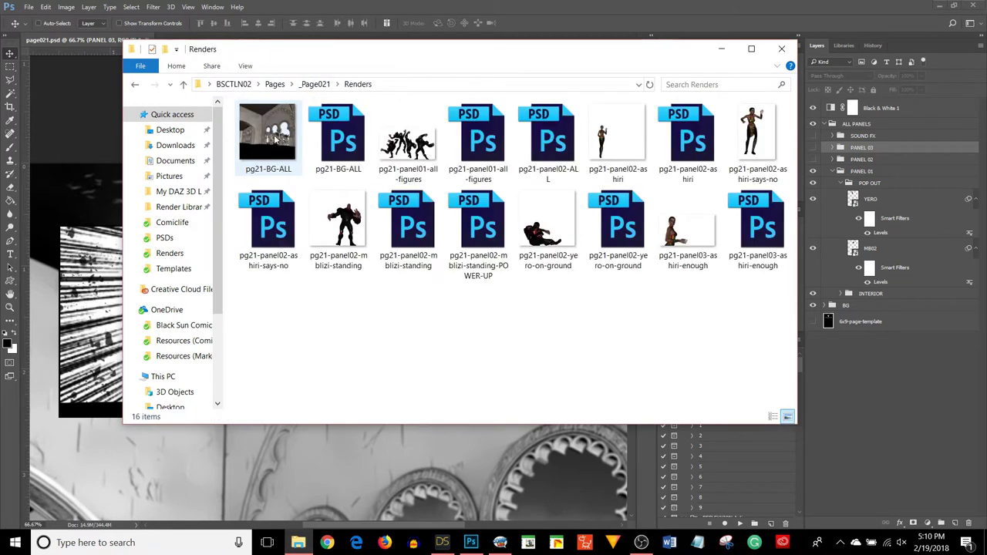
double_click(488, 136)
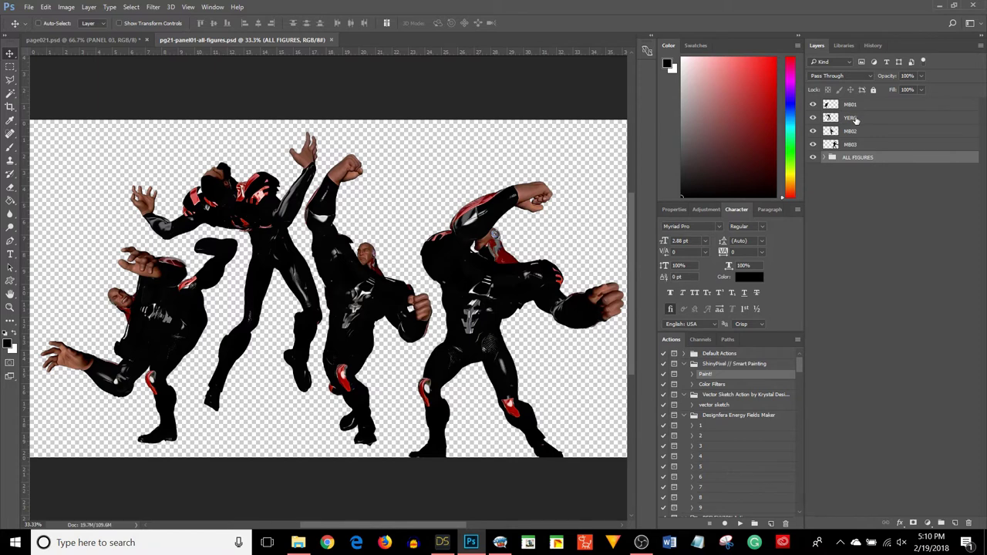
click(850, 117)
Nudge the YERO figure on the canvas with the Move tool, then switch to DAZ Studio
mouse_move(250, 206)
mouse_down()
mouse_move(216, 166)
mouse_move(245, 183)
mouse_move(246, 205)
mouse_up()
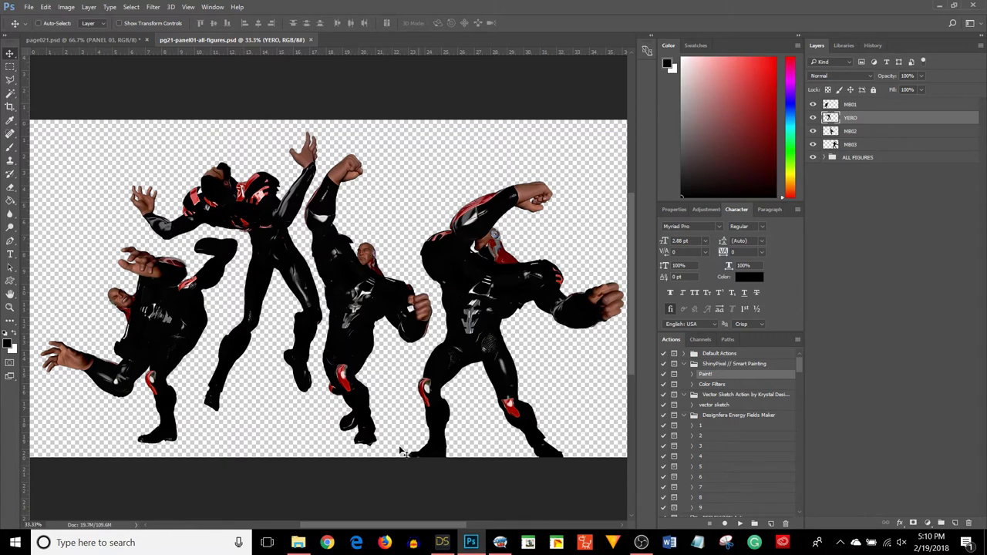
click(442, 542)
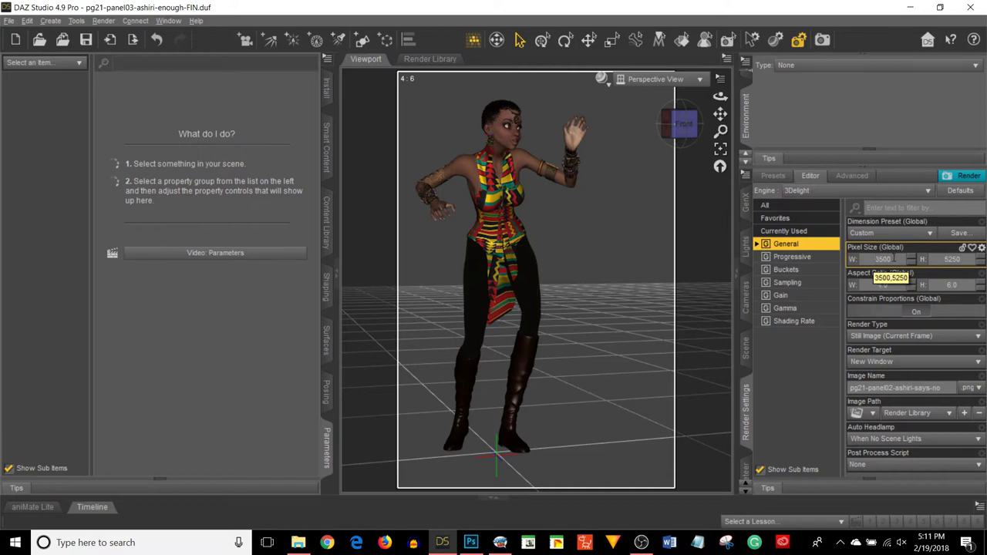
Switch from DAZ Studio back to the pg21-panel01-all-figures document in Photoshop
click(473, 541)
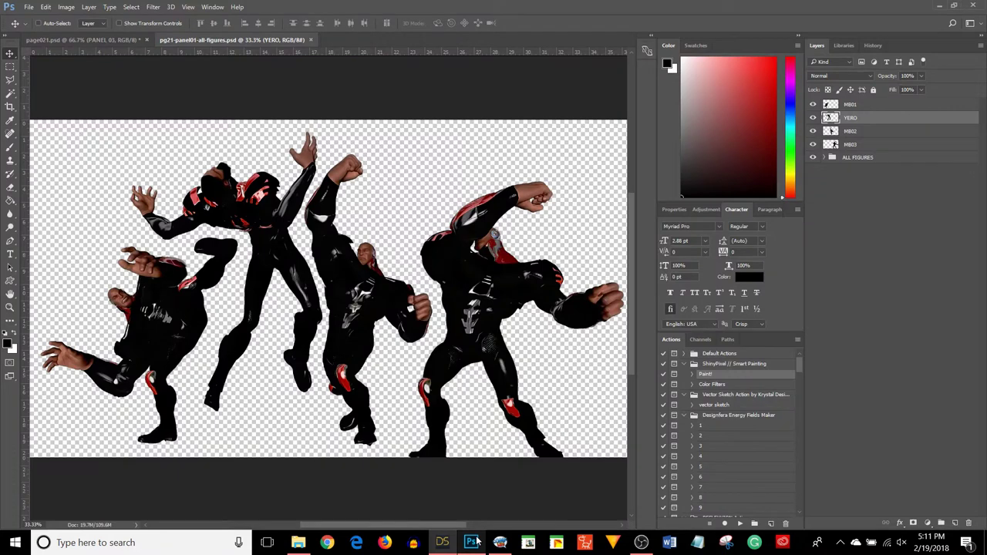
Return to page021, expand the BG group and turn on the bg black backing layer
click(105, 40)
scroll(372, 193, down, 4)
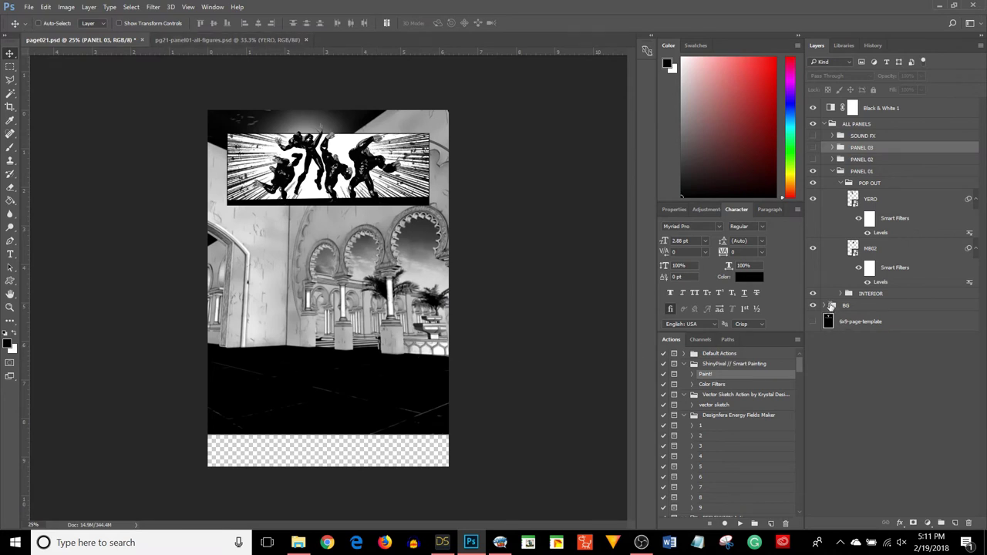
click(823, 306)
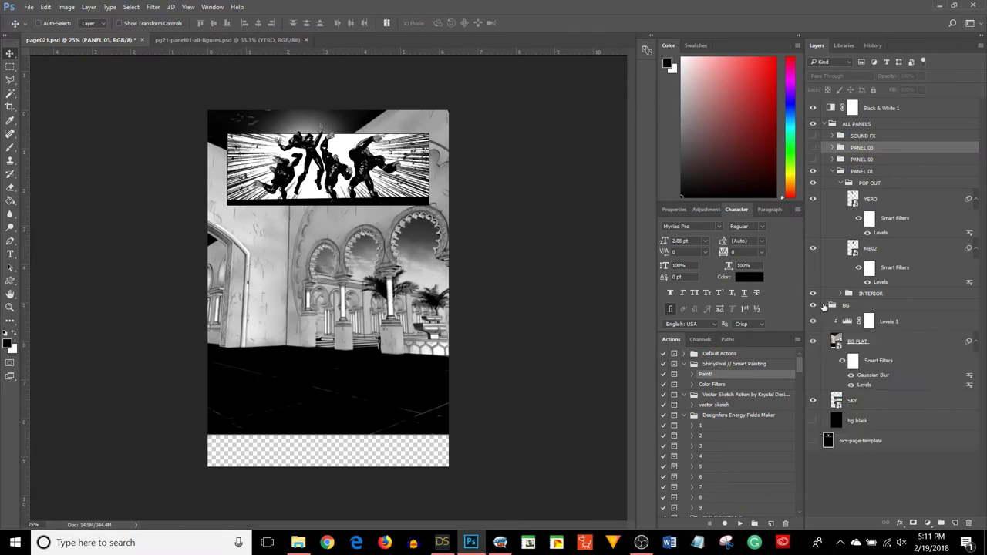
click(813, 421)
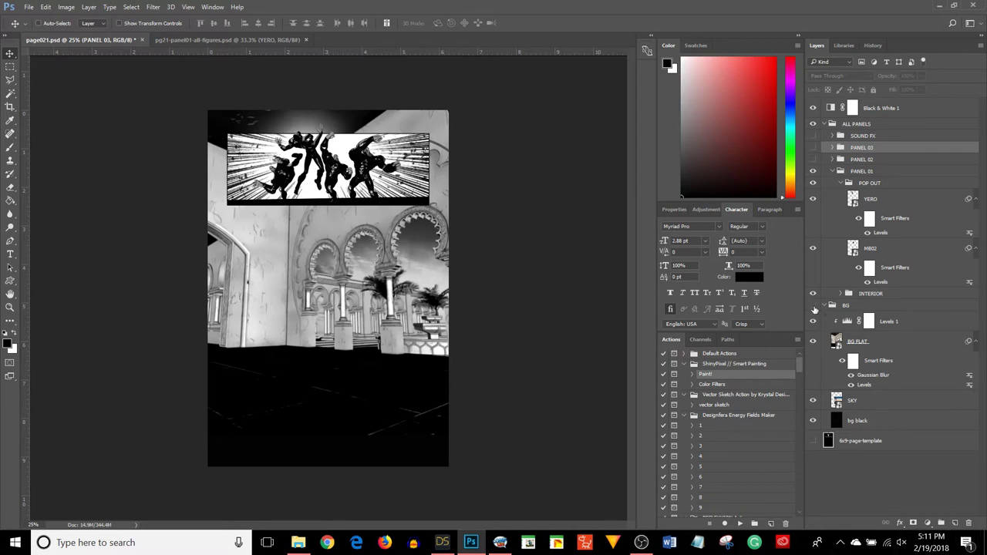
Hide the BG group, show the 6x9-page-template guides, and hide PANEL 01
click(812, 306)
click(812, 441)
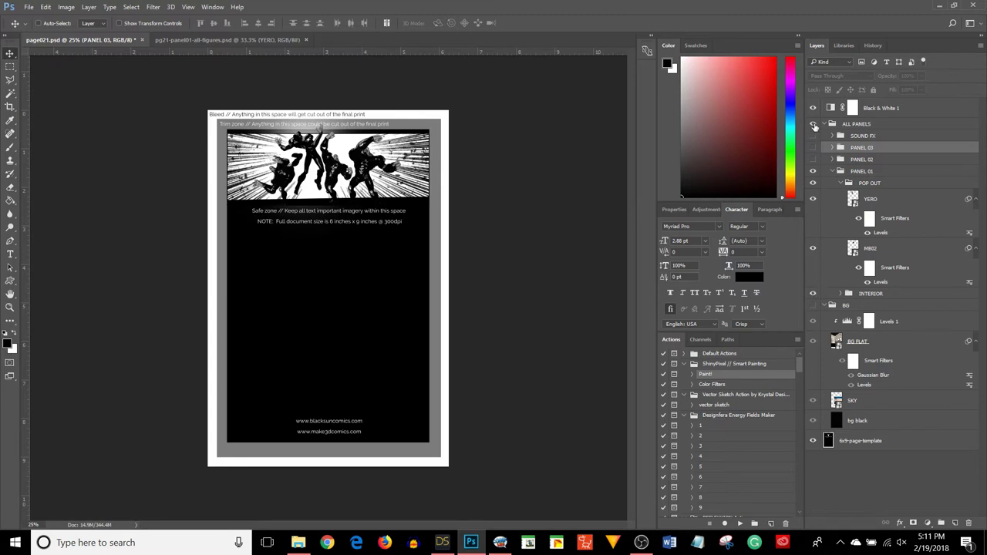
click(813, 170)
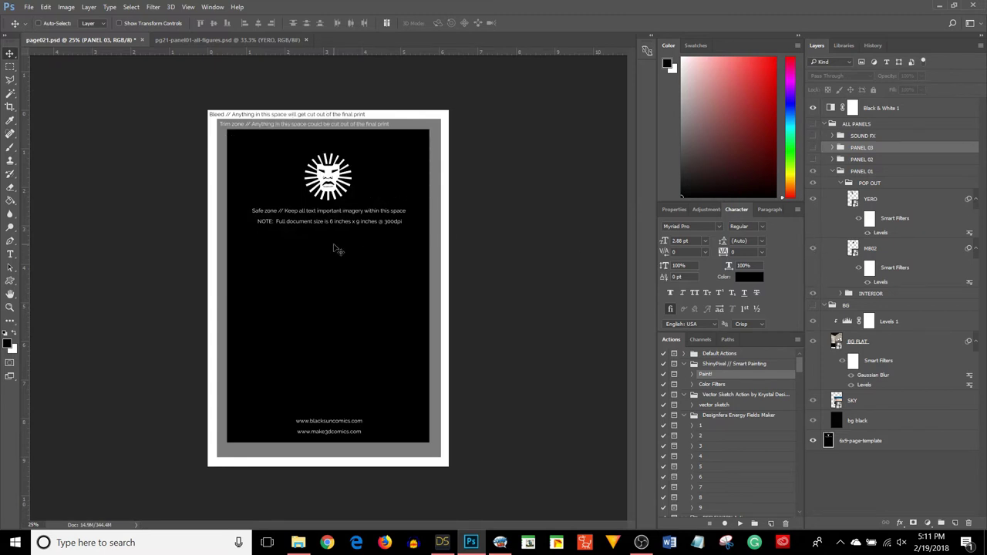
Zoom in to inspect the bare 6x9 template, then show the BG group and PANEL 01 again
key(ctrl+plus)
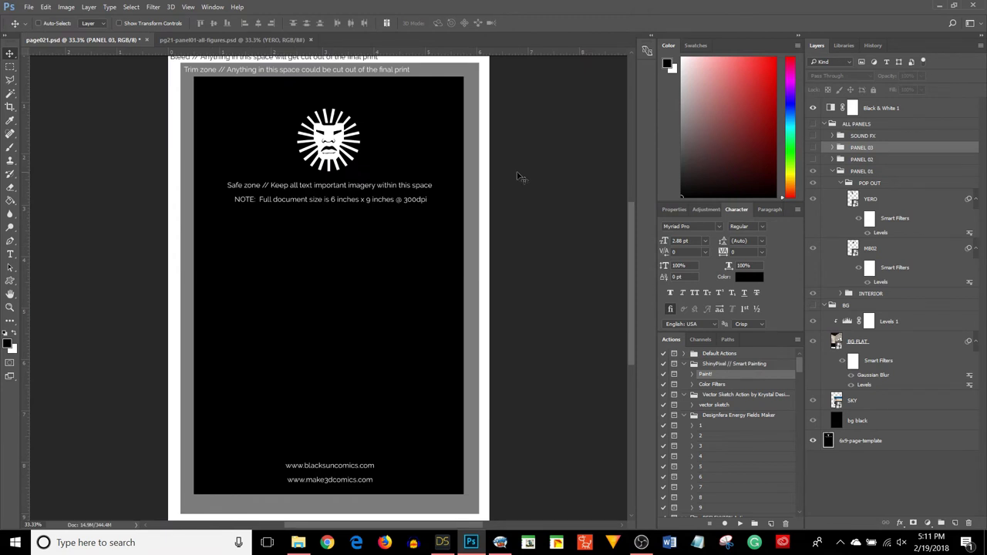
scroll(632, 217, up, 3)
scroll(631, 201, down, 2)
scroll(629, 214, down, 1)
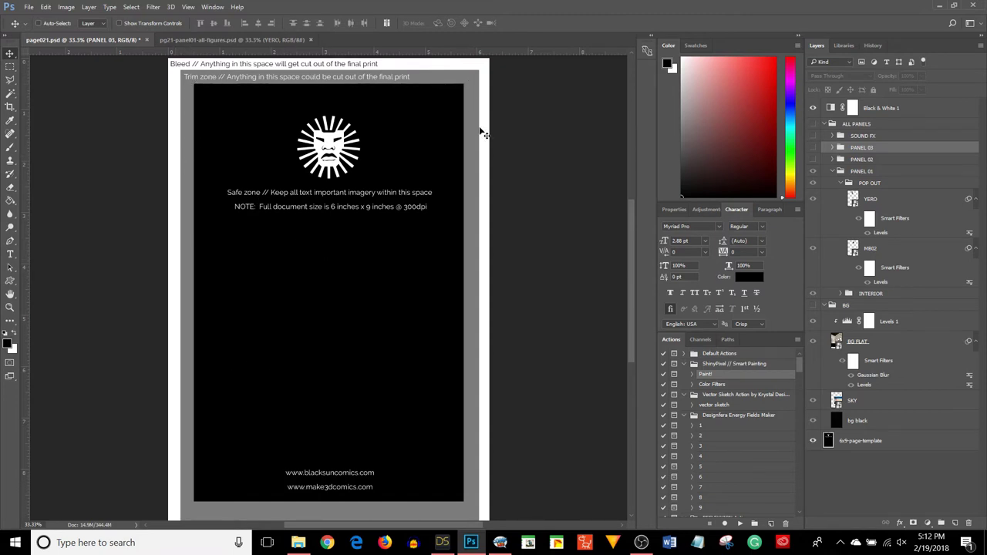
scroll(468, 498, down, 3)
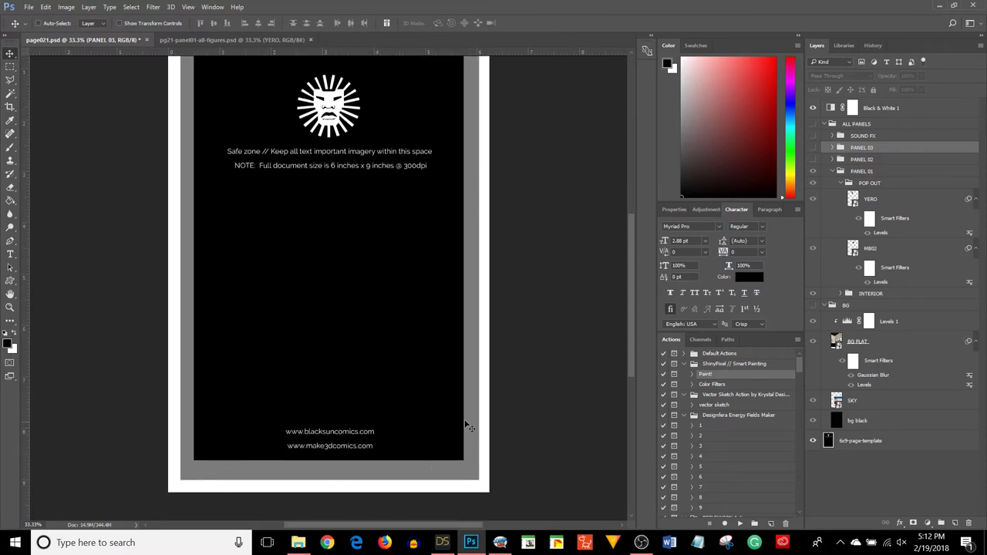
scroll(470, 150, up, 3)
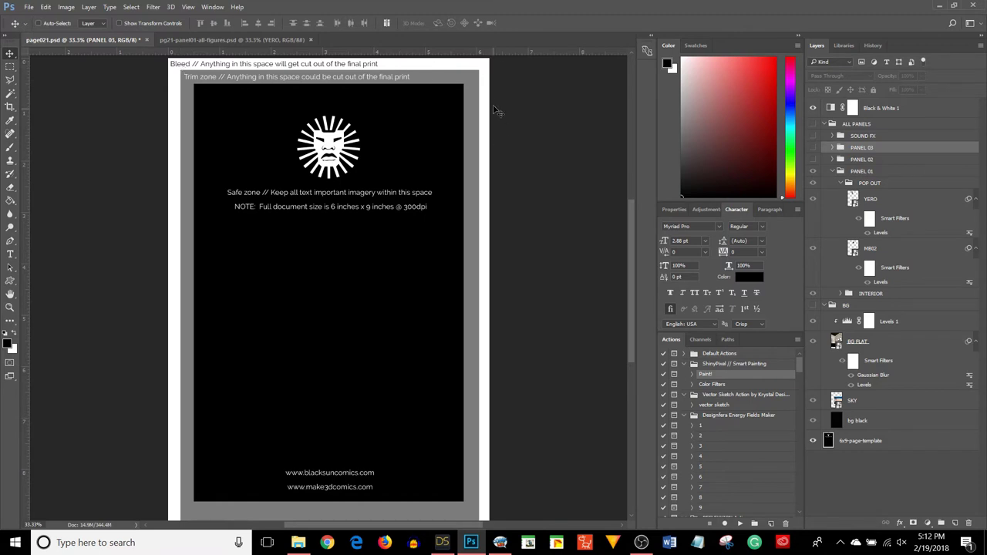
scroll(535, 172, down, 4)
scroll(535, 172, up, 3)
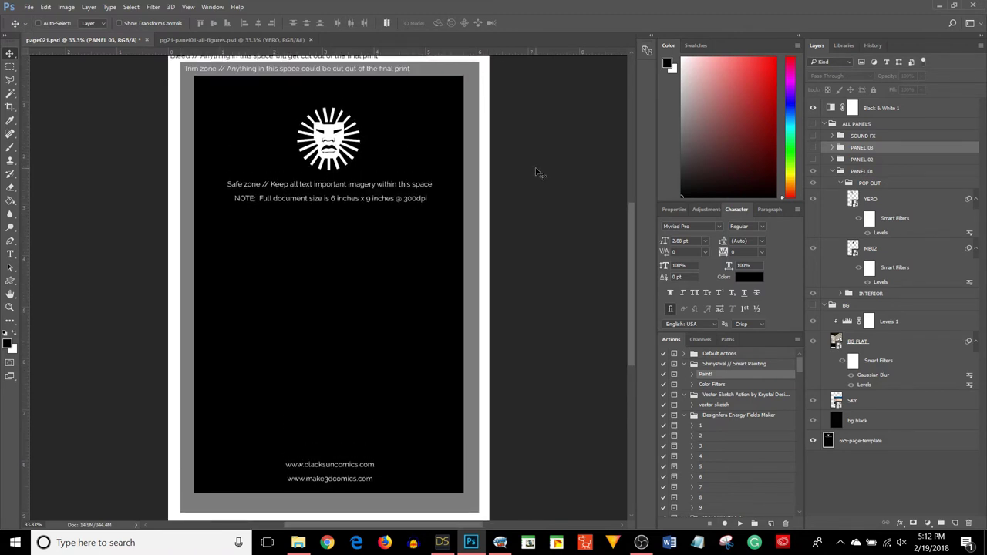
scroll(535, 172, up, 1)
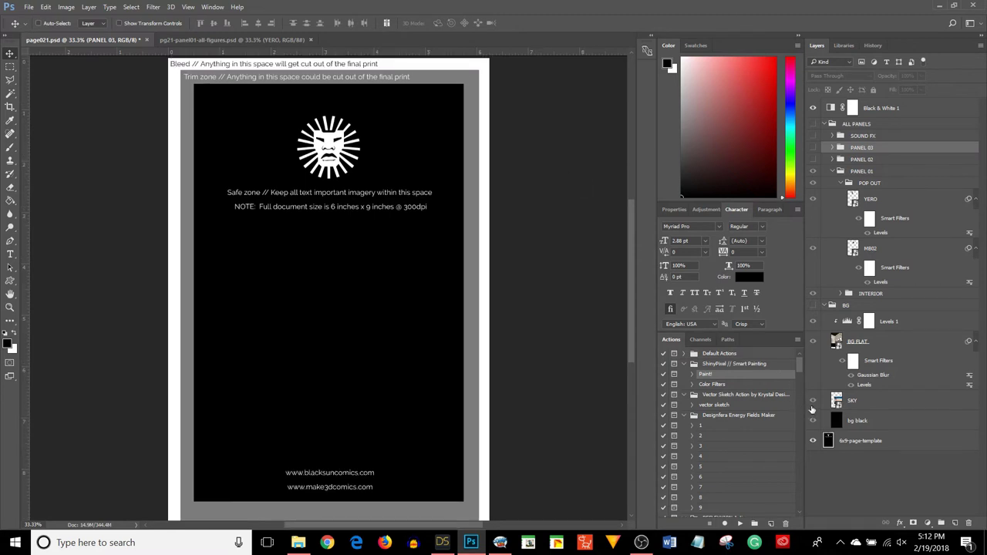
click(812, 305)
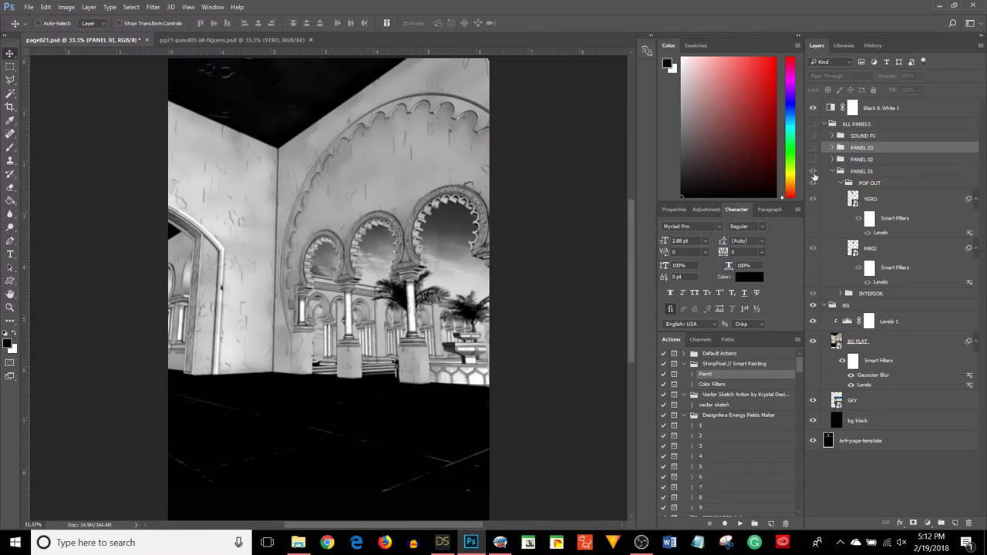
click(812, 171)
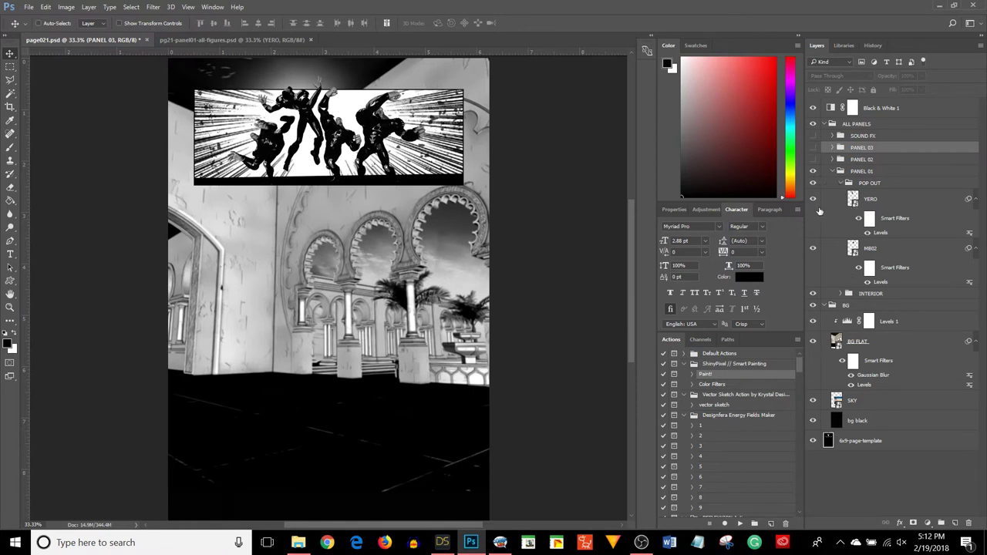
Check the YERO and MB02 figures, expand INTERIOR, and hide both figures
click(813, 200)
click(813, 200)
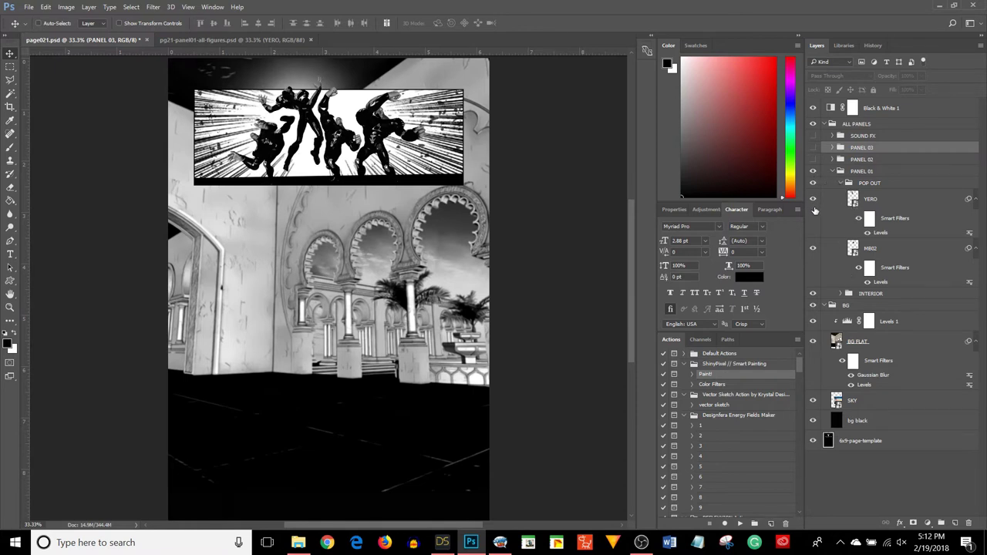
click(813, 248)
click(813, 249)
click(842, 294)
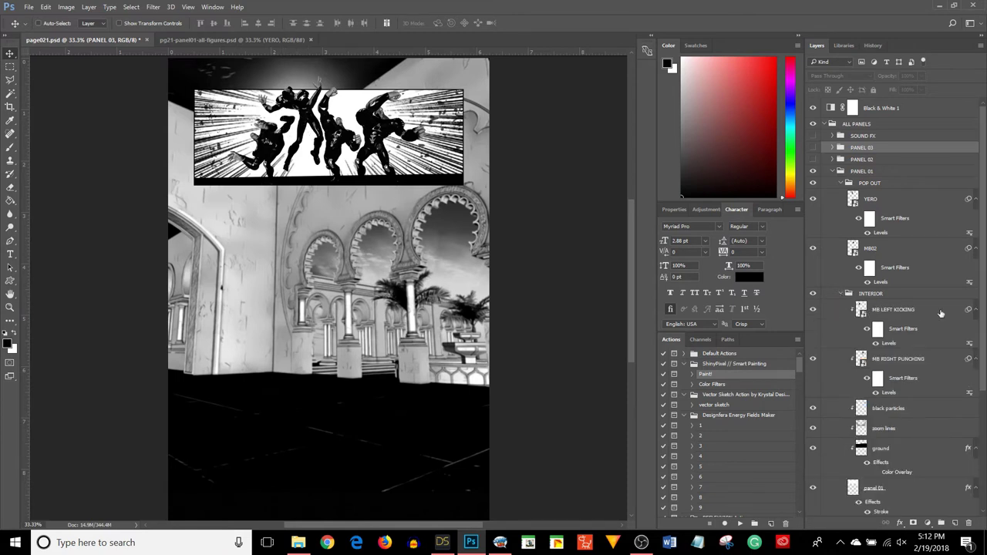
scroll(941, 314, down, 2)
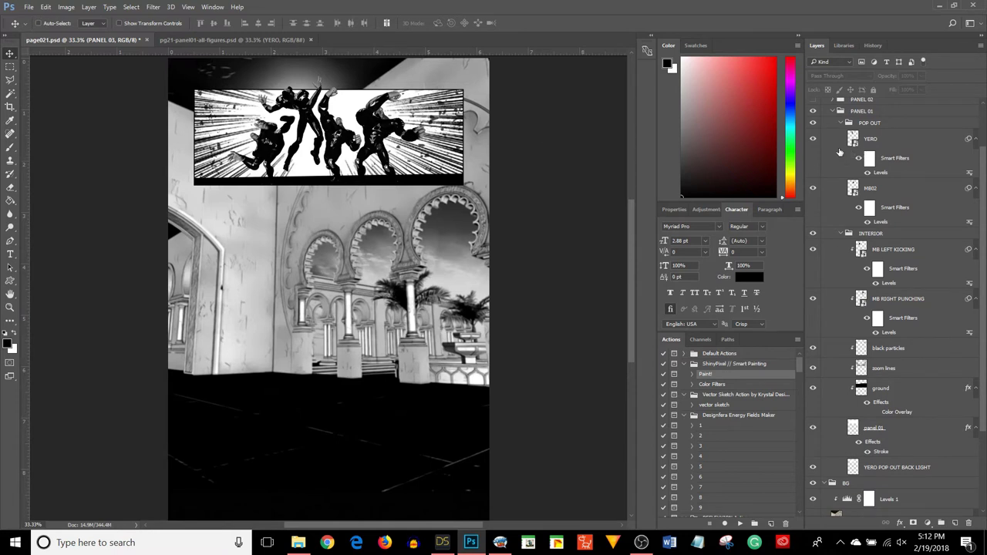
click(813, 138)
click(813, 188)
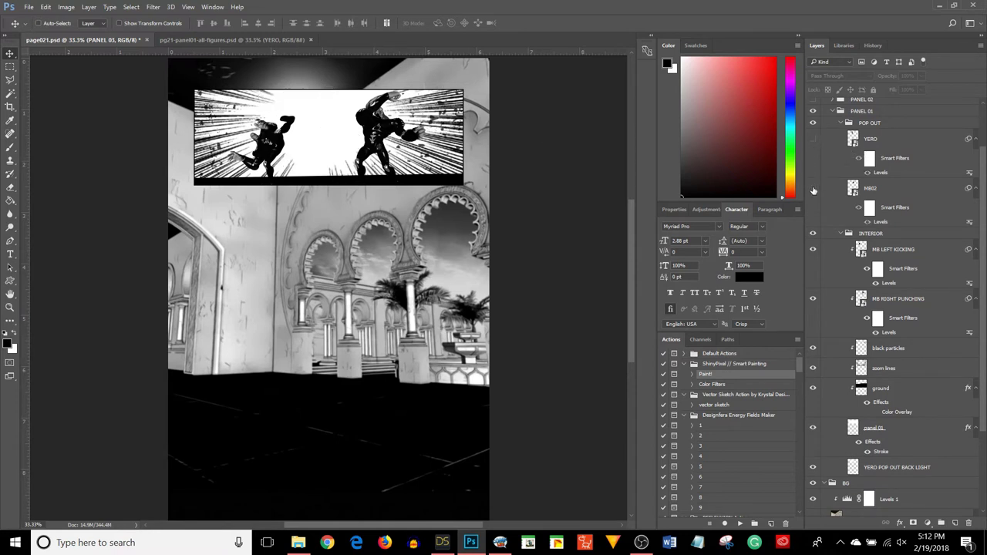
Compare the black particles, zoom lines and ground strip layers, leaving all three visible
click(813, 349)
click(812, 349)
click(813, 348)
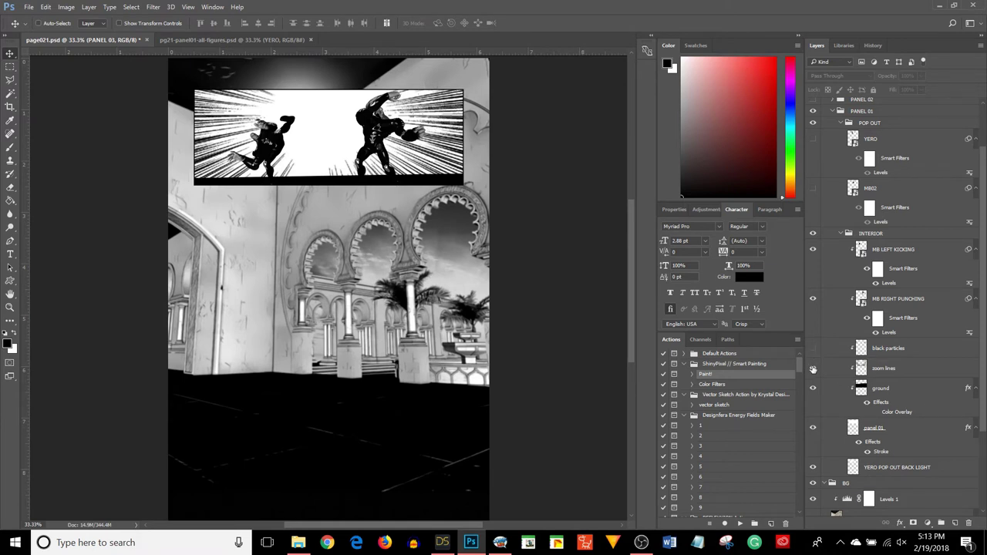
click(813, 369)
click(813, 369)
click(813, 369)
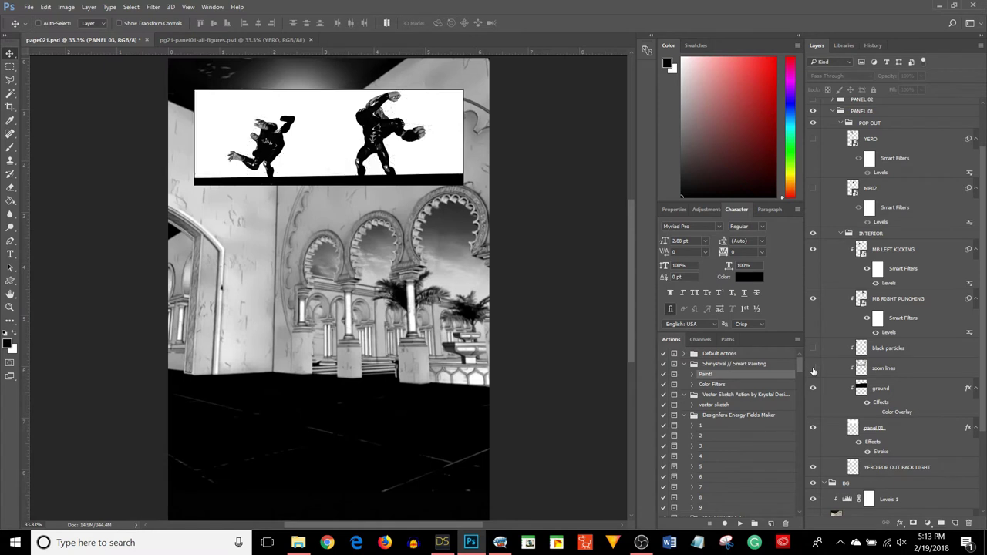
click(813, 389)
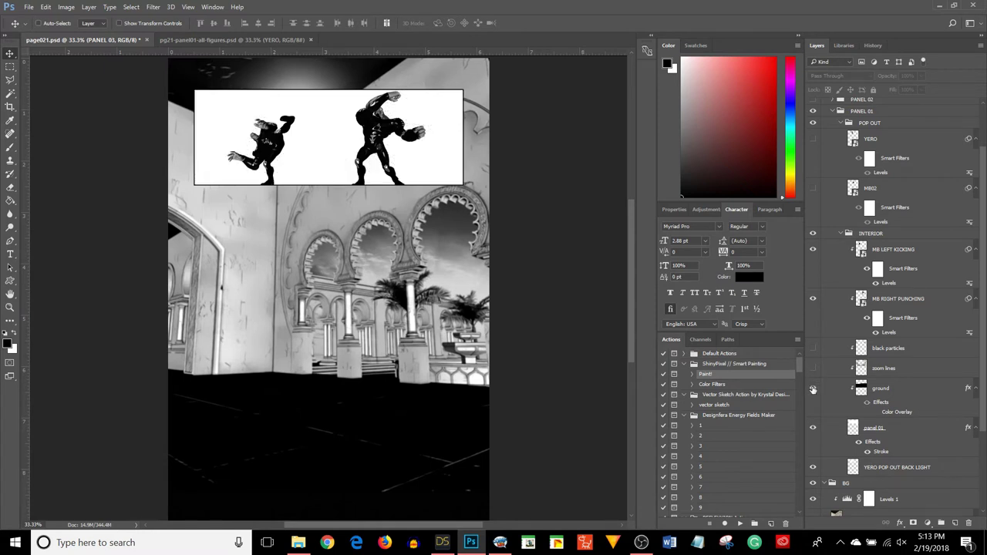
click(812, 389)
click(813, 369)
click(812, 349)
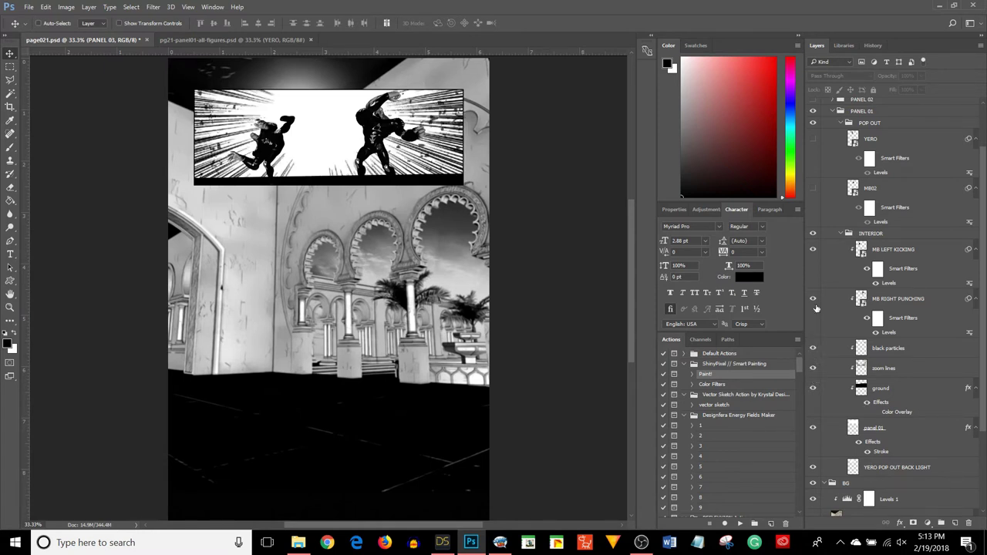
Show the MB02 and YERO figures again and collapse the PANEL 01 and BG groups
click(813, 189)
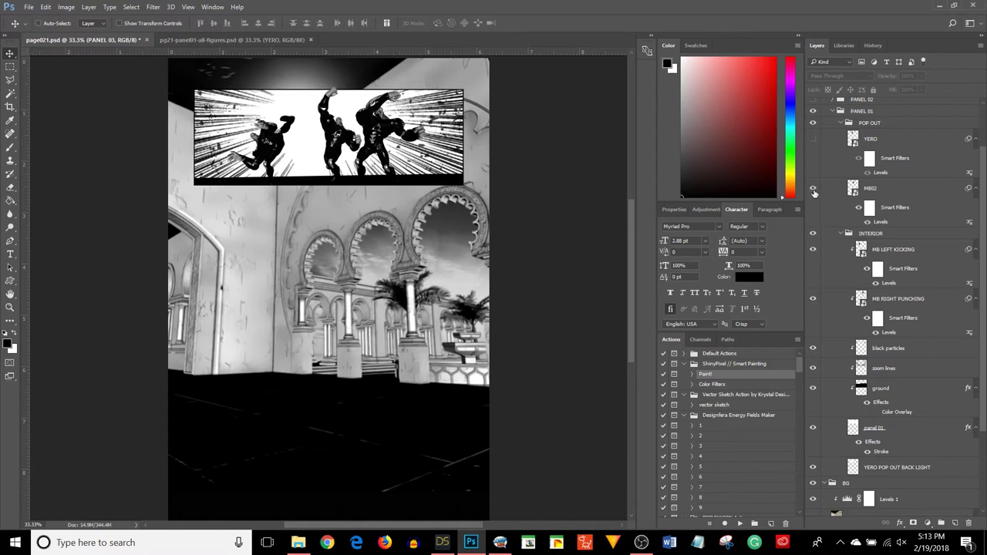
click(813, 139)
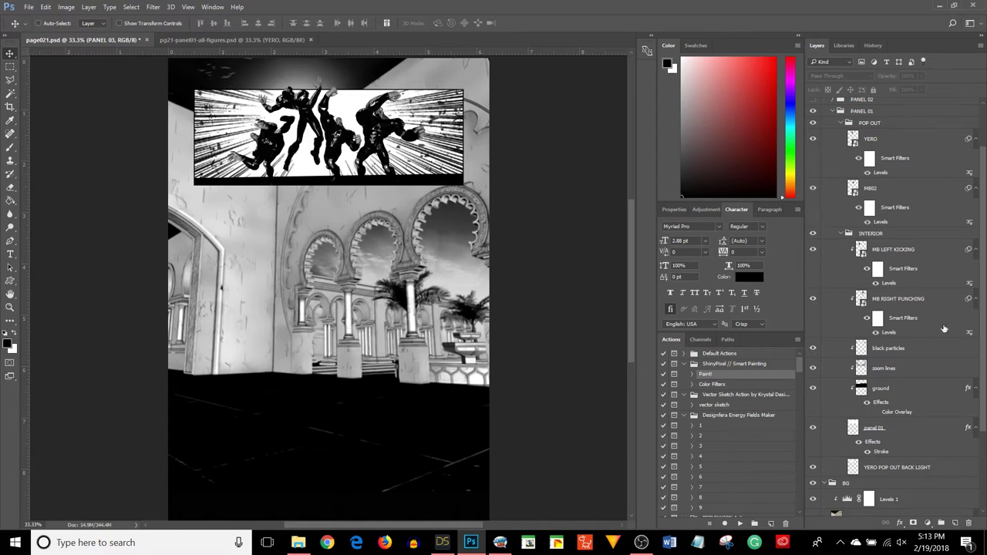
scroll(944, 329, up, 3)
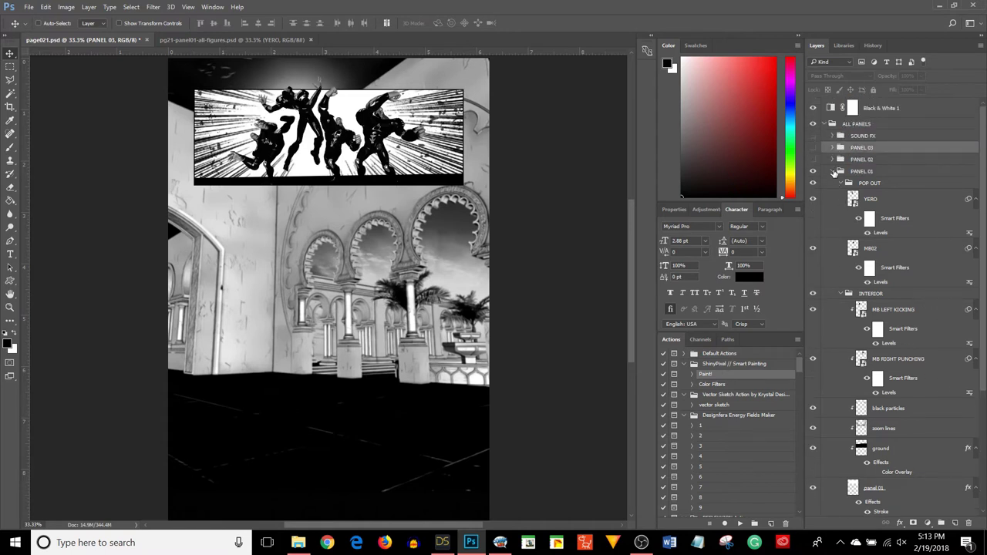
click(833, 172)
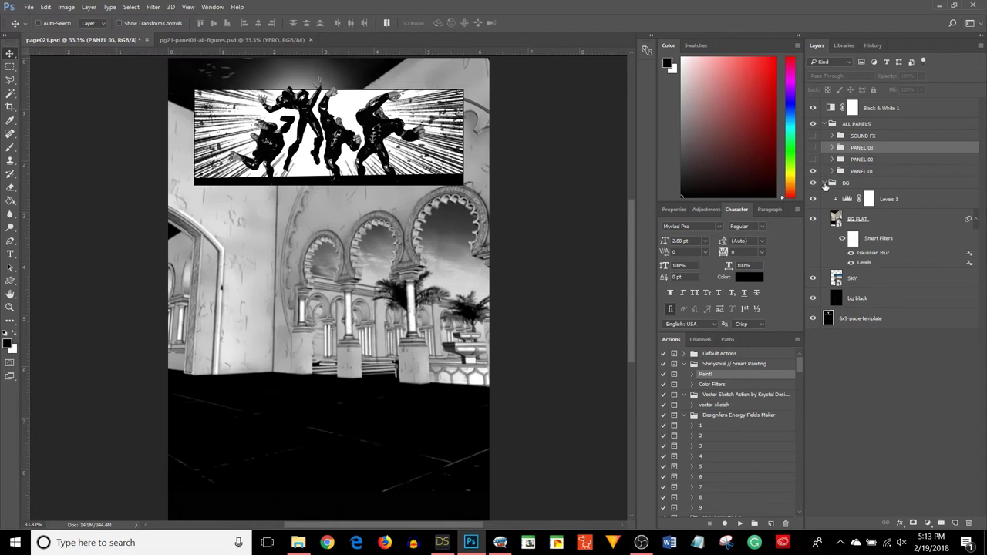
click(824, 183)
Preview panel 02, hide it again, and show panel 03 with the woman
click(812, 159)
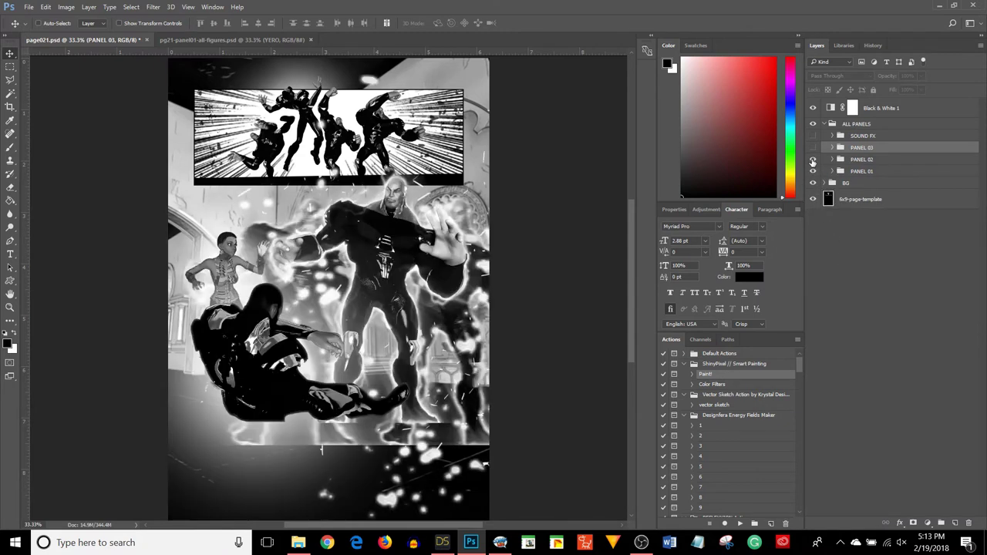
click(813, 160)
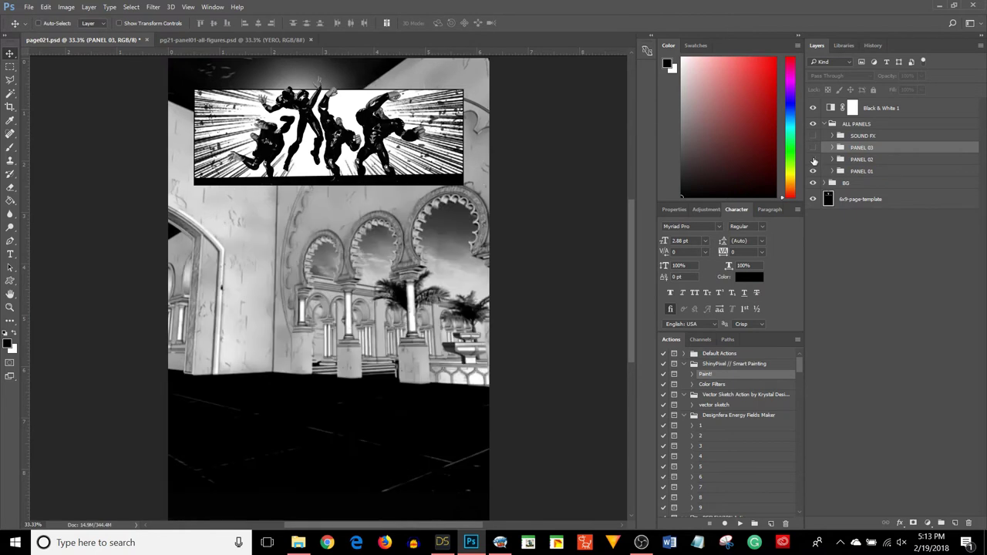
click(812, 147)
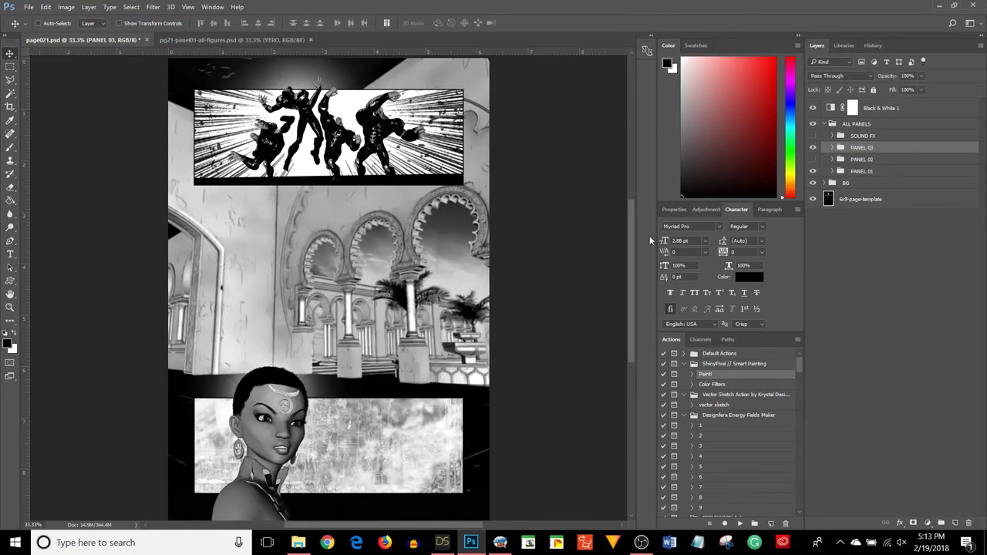
drag(629, 212, 626, 275)
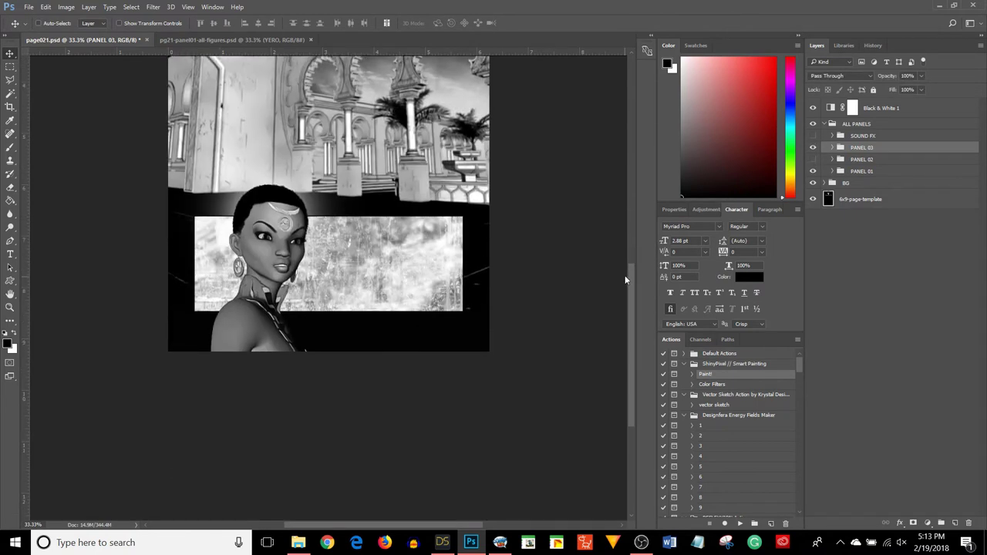
Expand PANEL 03 and PANEL POP OUT and check the ASHIRI ENOUGH copy figure
click(835, 148)
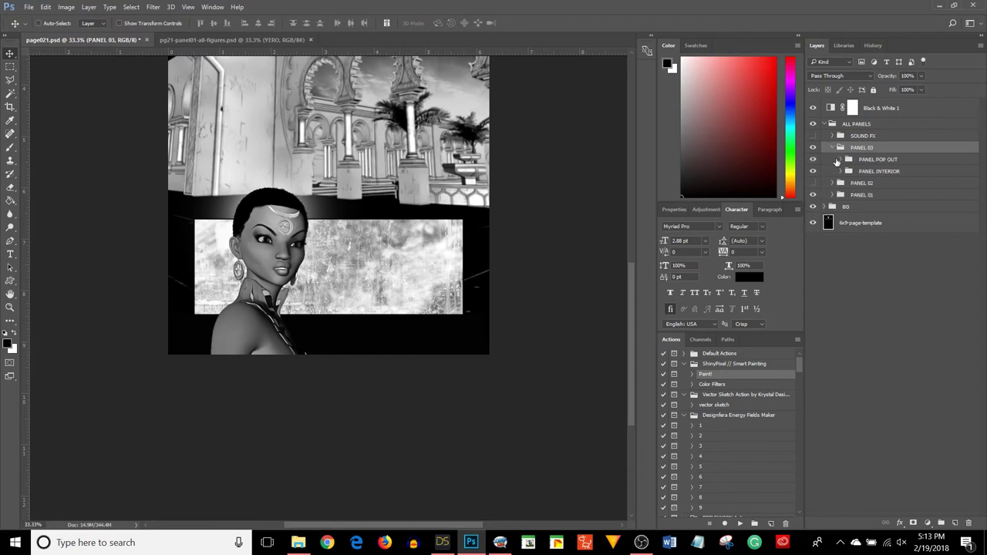
click(839, 160)
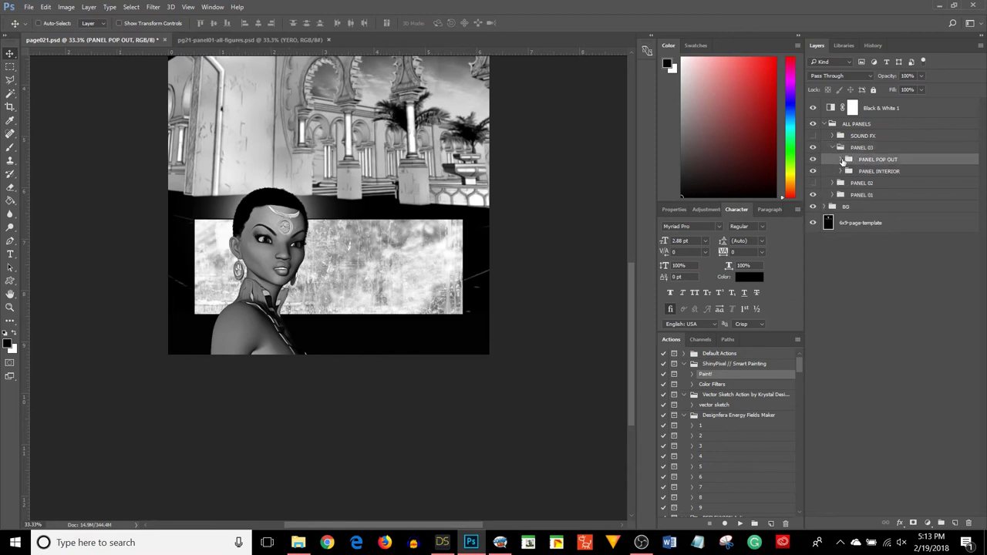
click(840, 160)
click(813, 175)
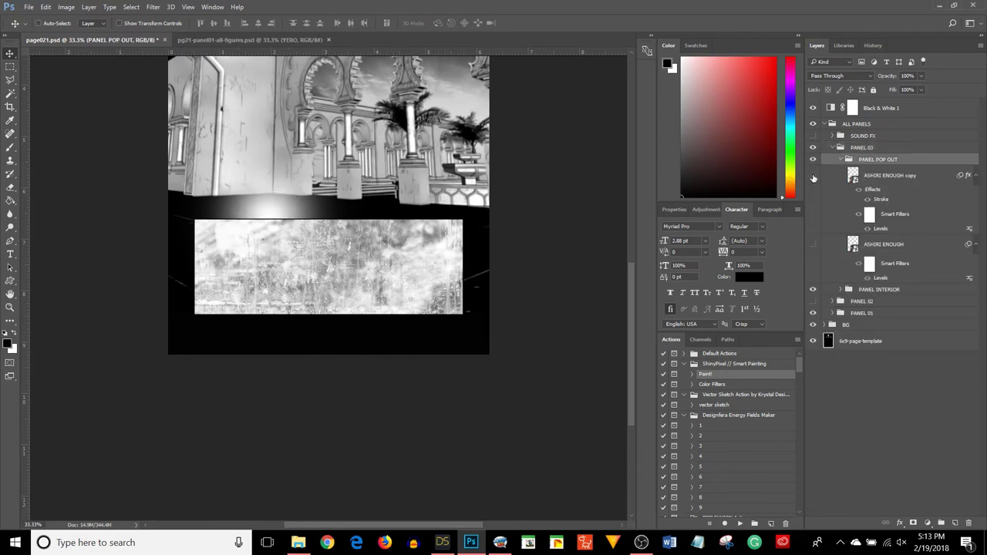
click(813, 176)
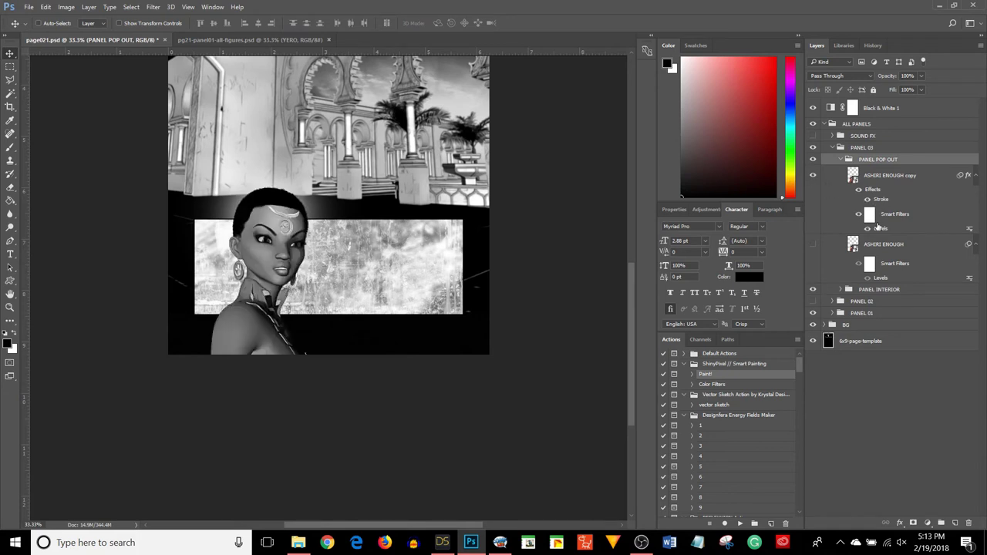
Expand PANEL INTERIOR and, after comparing, leave the grunge texture overlay hidden
click(840, 290)
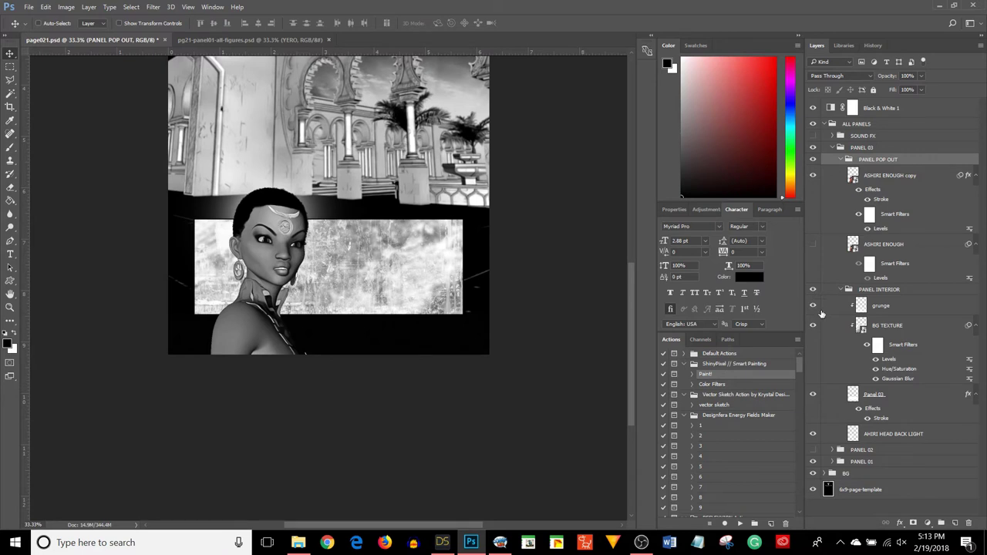
click(813, 307)
click(813, 307)
click(813, 307)
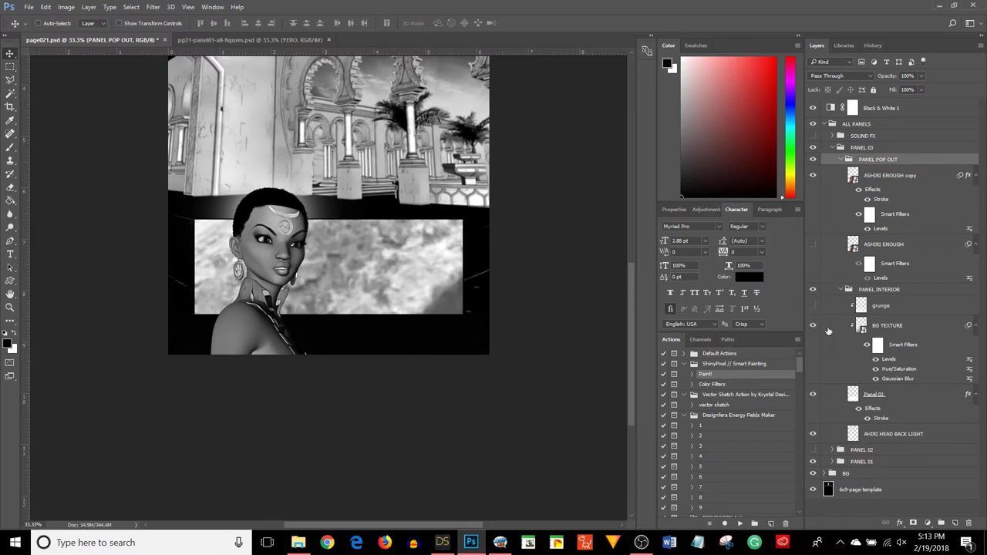
Inspect the BG TEXTURE smart object's .psb, then show grunge again and collapse PANEL INTERIOR
double_click(861, 325)
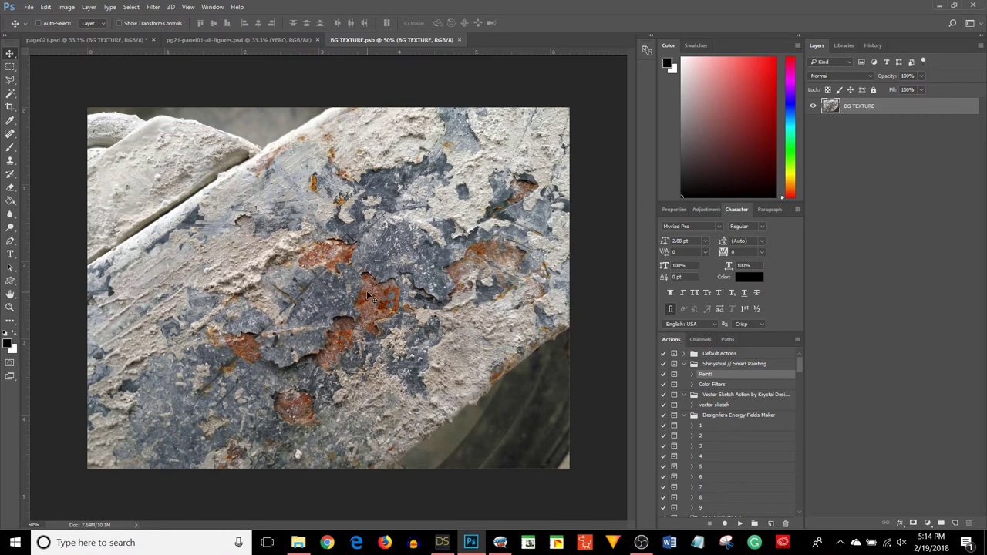
click(458, 39)
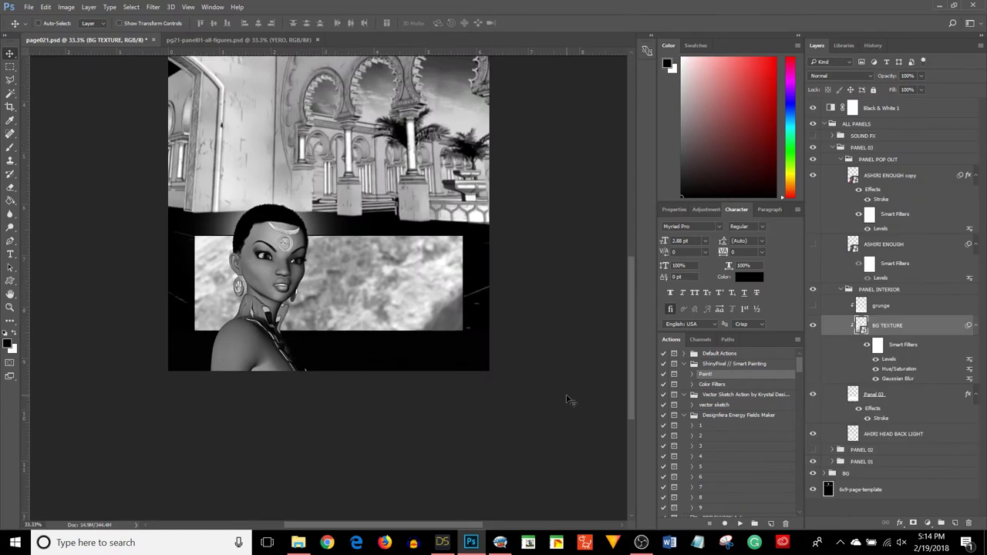
scroll(569, 400, up, 2)
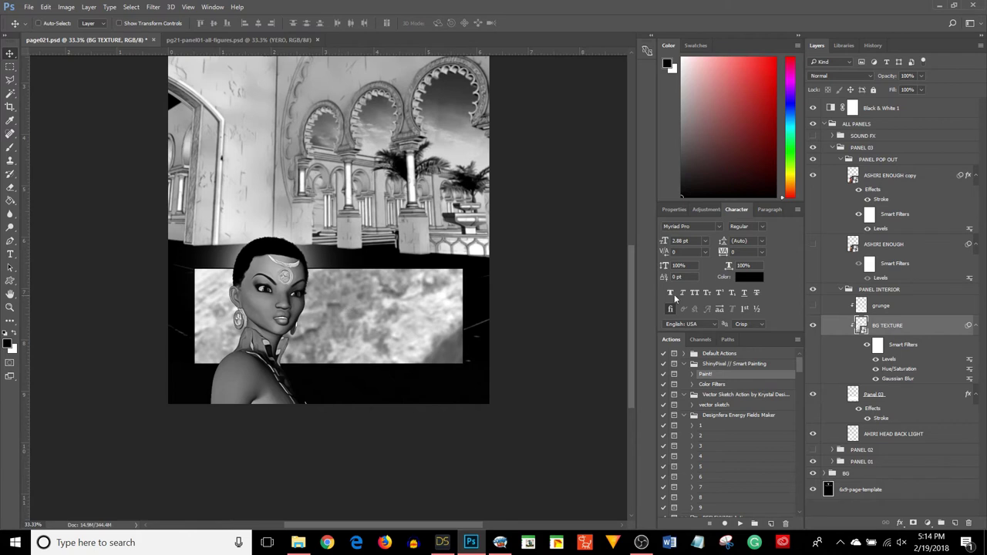
click(812, 306)
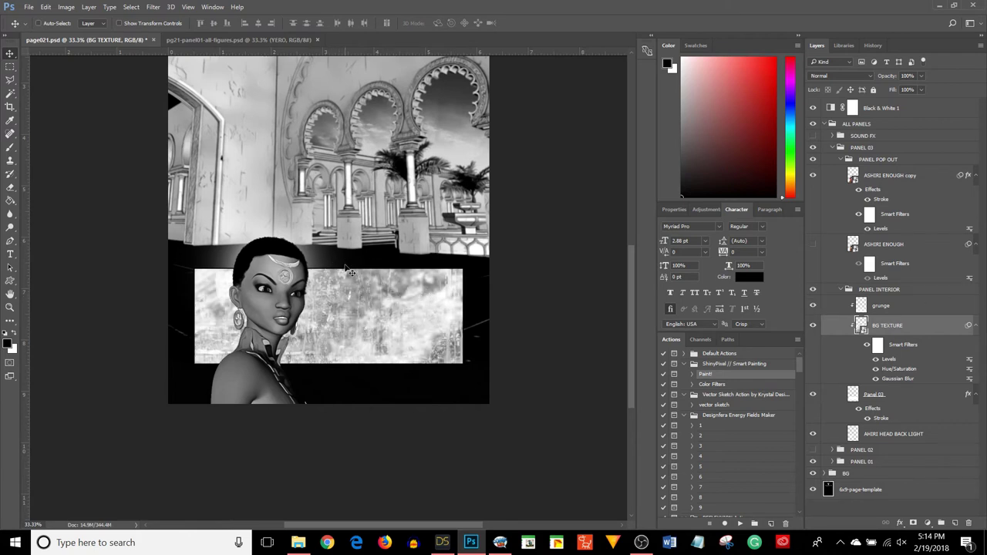
click(841, 291)
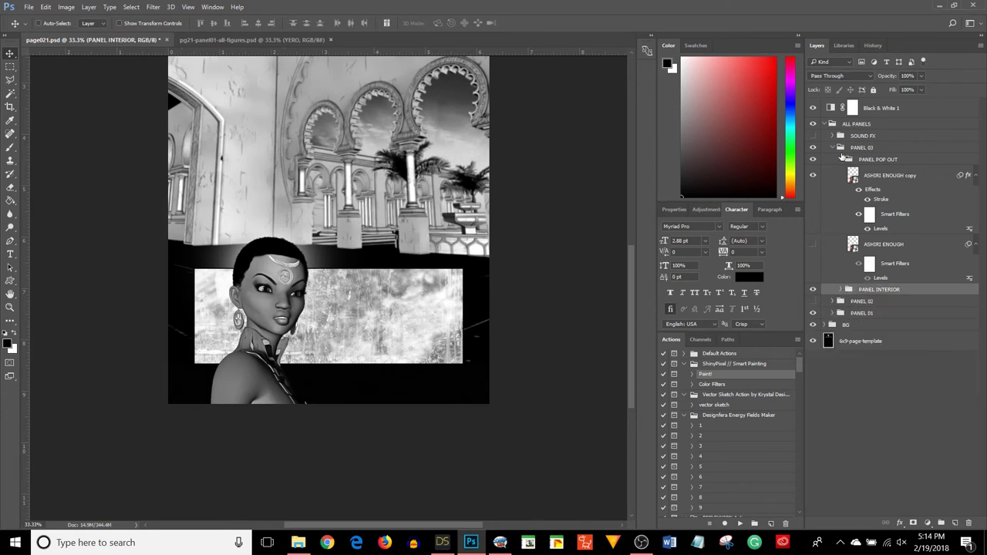
Collapse PANEL POP OUT and PANEL 03, then expand PANEL 02 and make its artwork visible
click(841, 159)
click(835, 147)
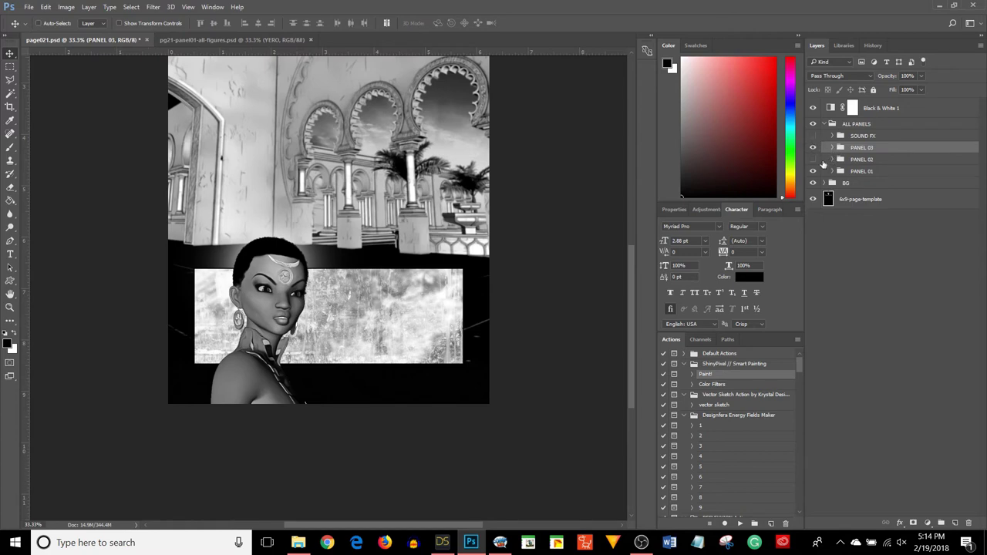
click(832, 159)
click(813, 159)
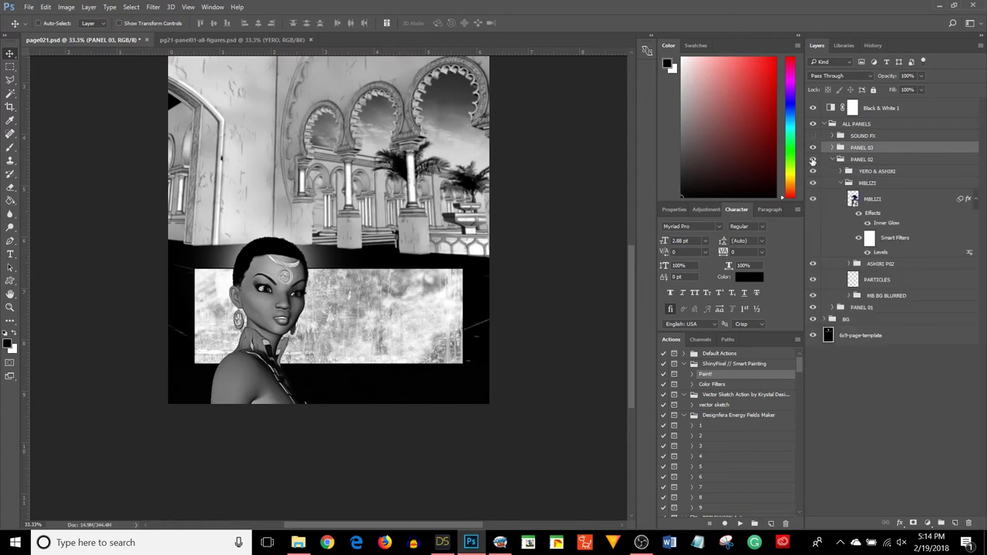
drag(627, 261, 645, 207)
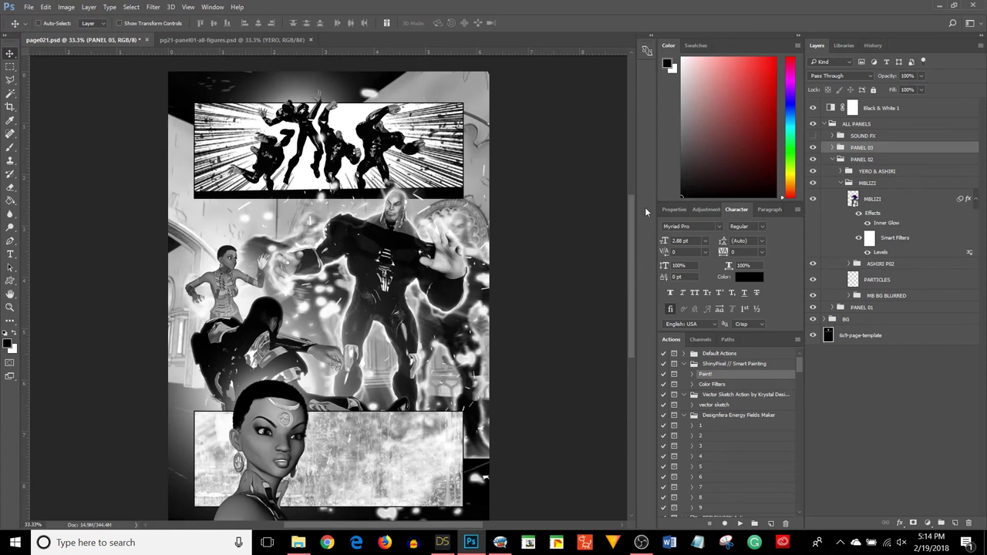
Expand the YERO & ASHIRI and YERO ON GROUND groups, collapsing MBLIZI
click(841, 173)
click(840, 171)
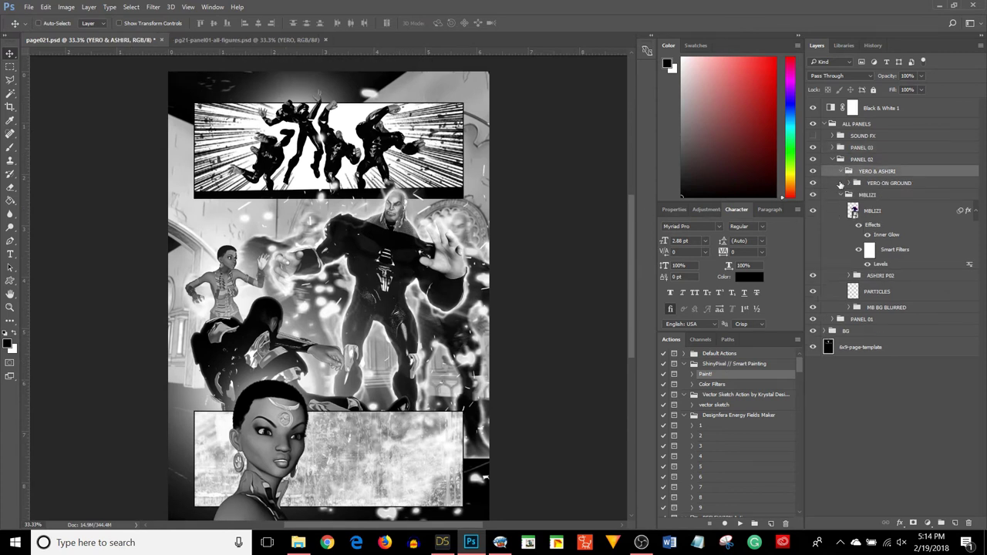
click(841, 195)
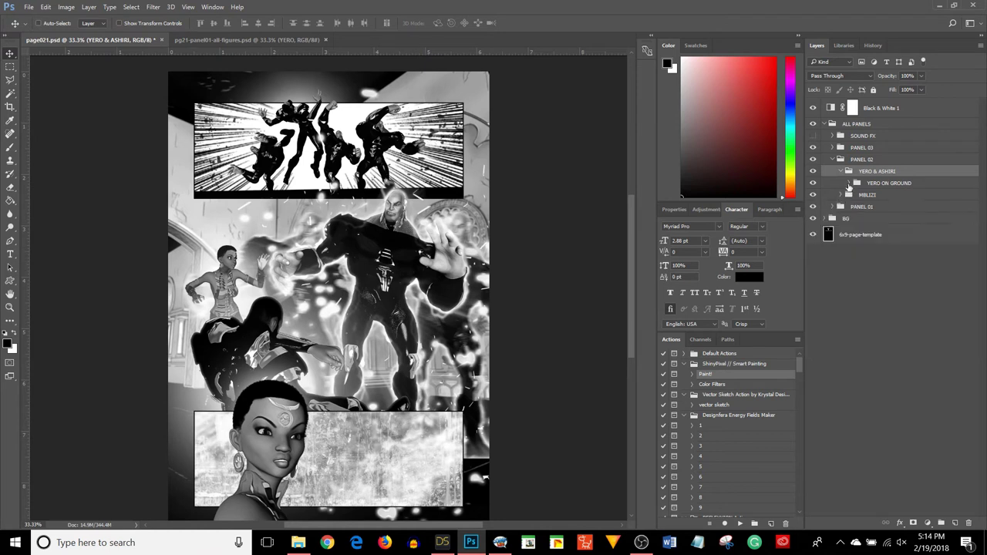
click(849, 182)
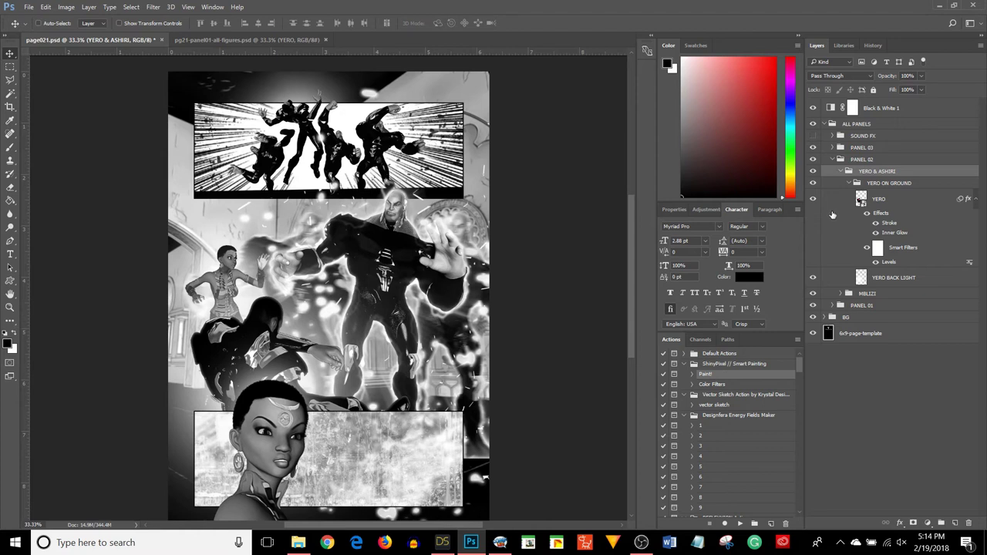
Toggle YERO and YERO BACK LIGHT off and on, then collapse YERO & ASHIRI and expand MBLIZI
click(813, 199)
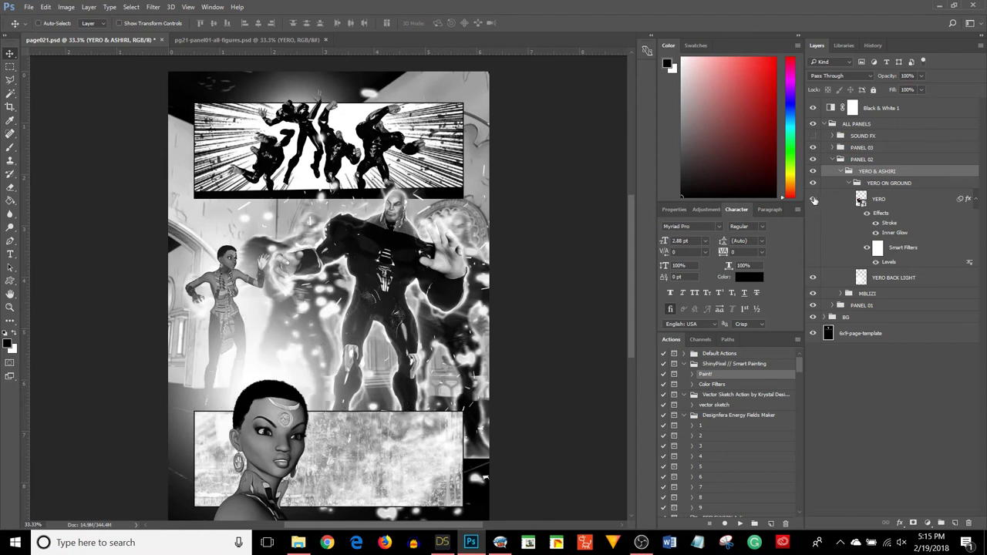
click(814, 199)
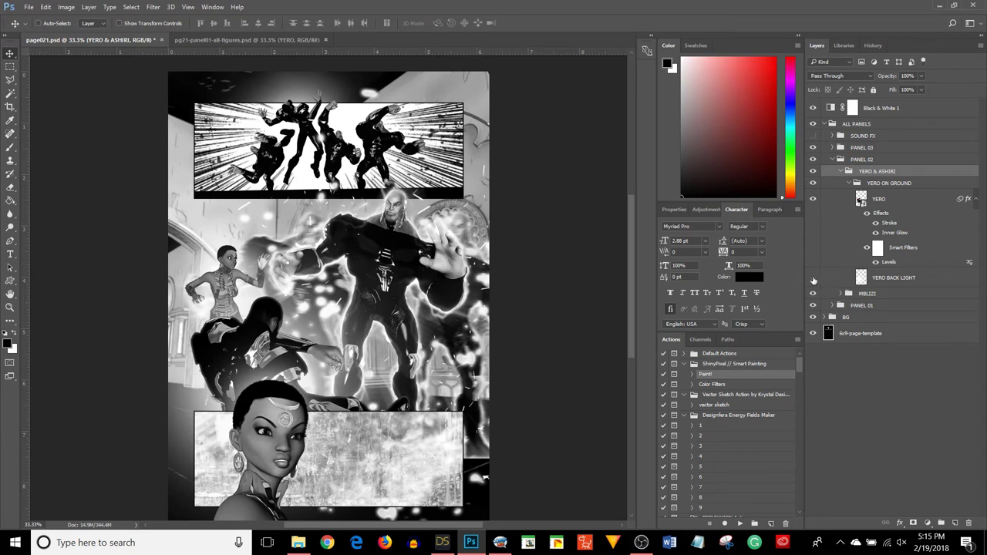
click(813, 278)
click(814, 278)
click(814, 199)
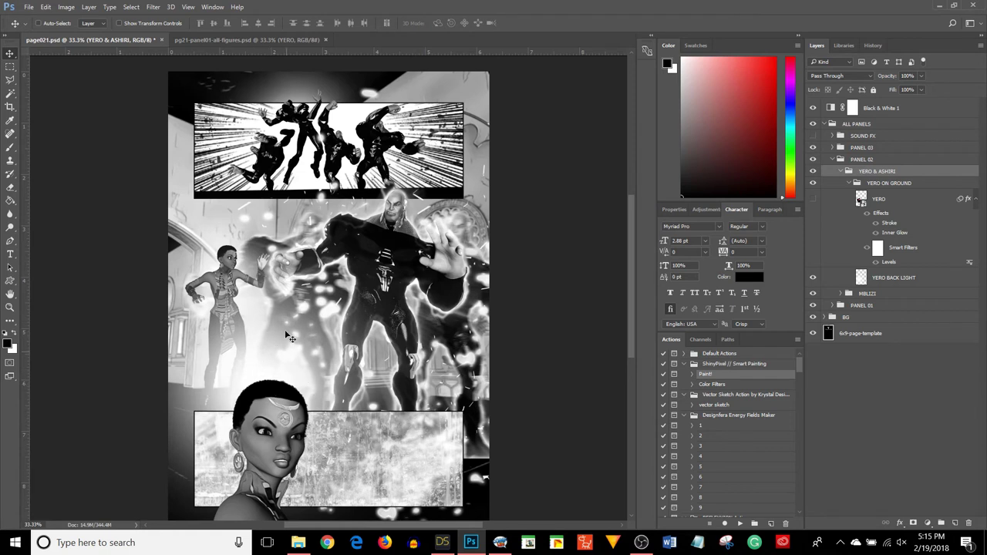
click(814, 199)
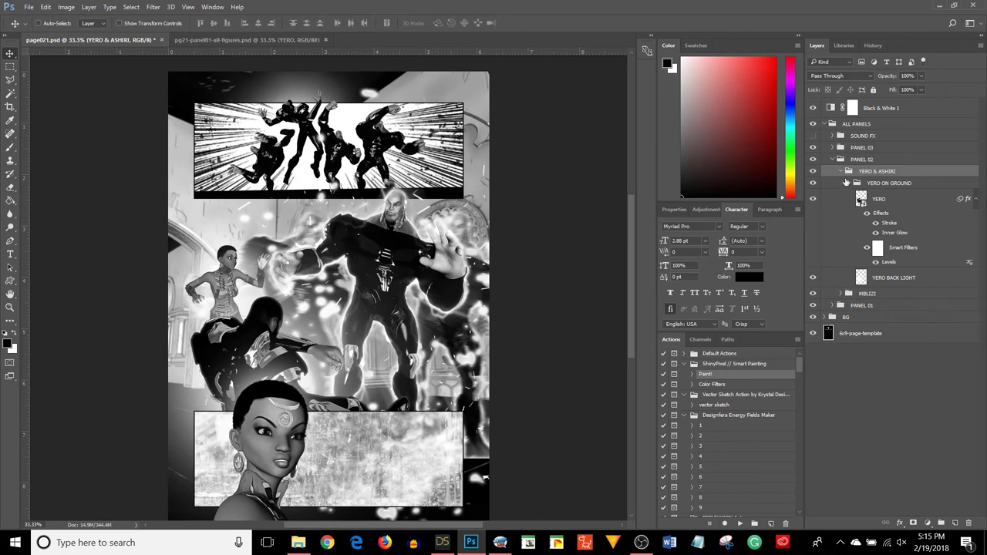
click(844, 171)
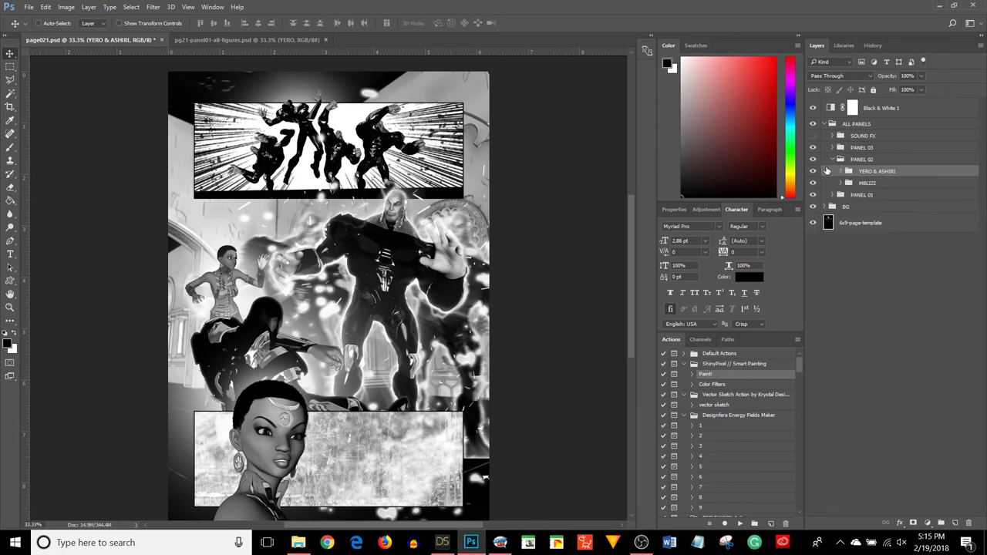
click(841, 184)
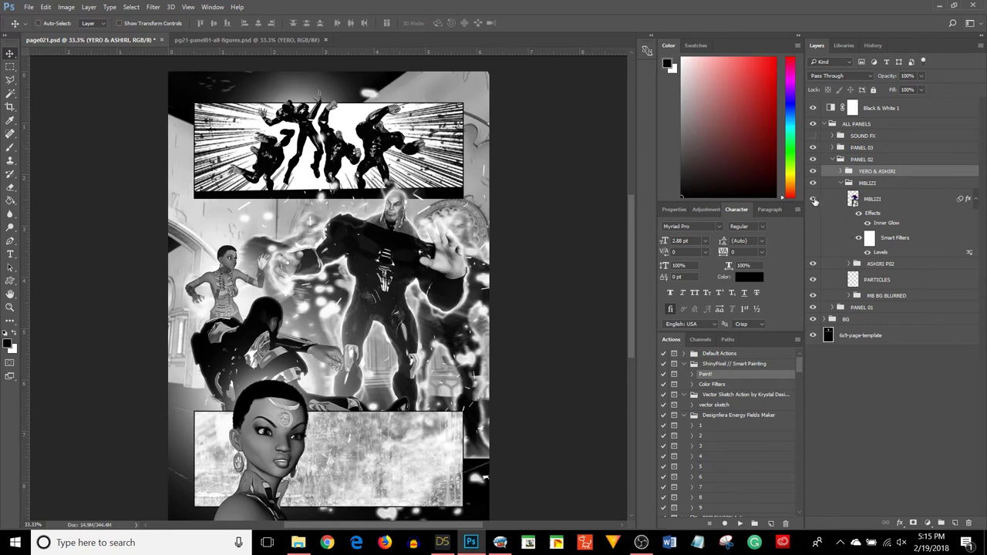
click(814, 200)
click(814, 200)
click(813, 264)
click(849, 296)
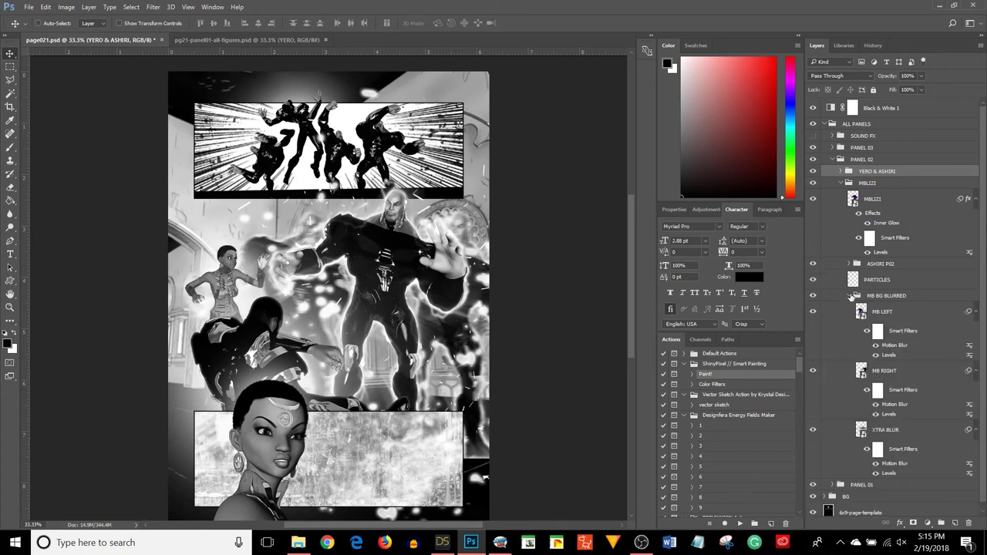
click(812, 201)
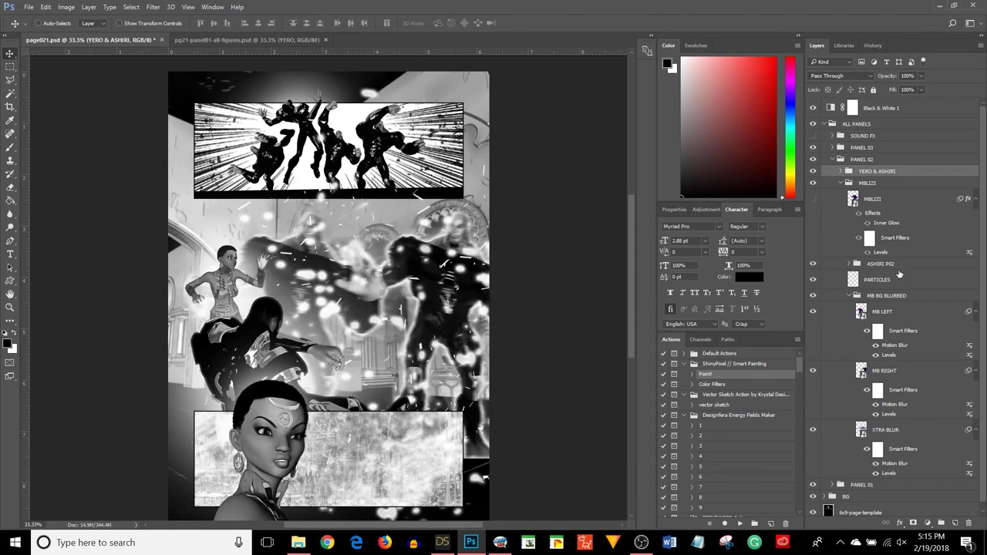
scroll(918, 299, down, 1)
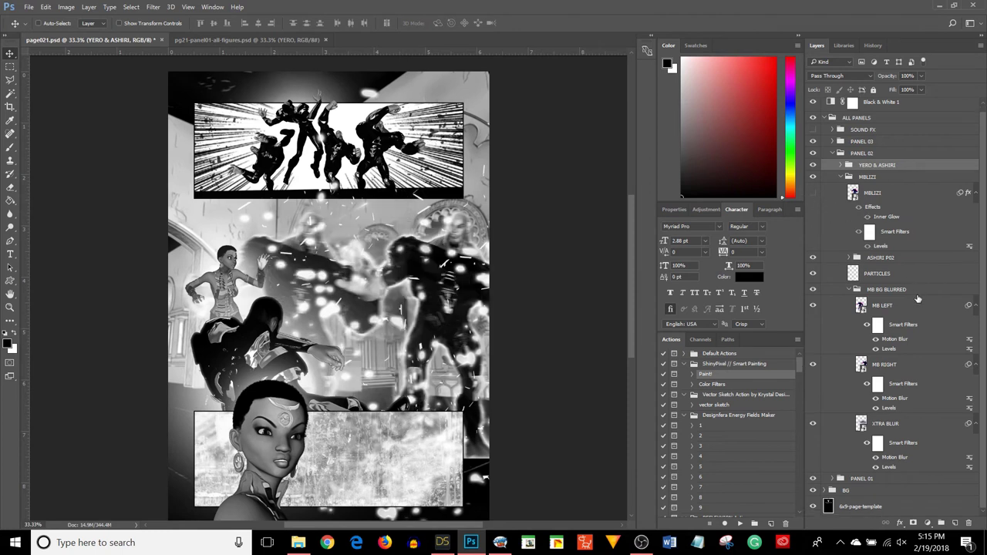
click(814, 307)
click(813, 307)
click(813, 365)
click(813, 365)
click(813, 363)
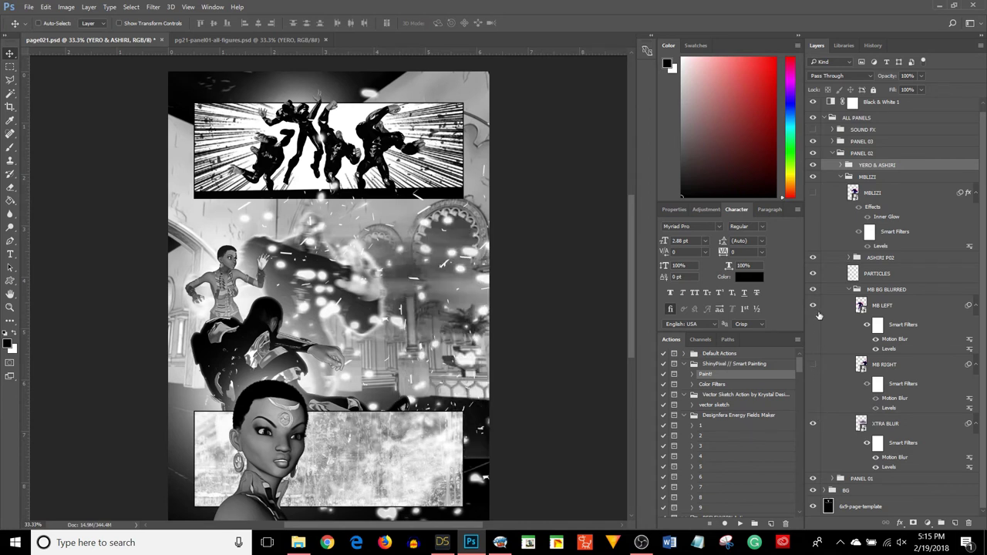
click(813, 305)
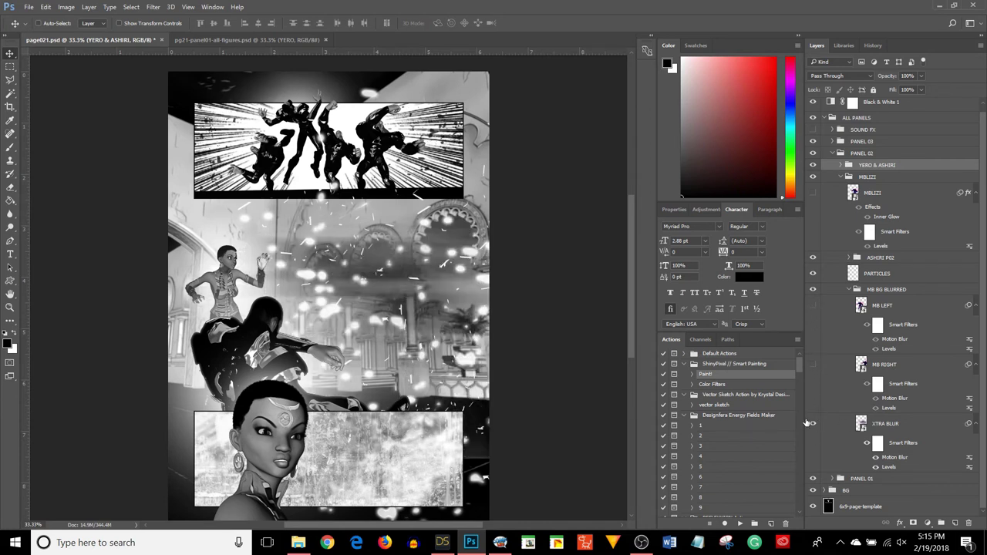
click(813, 364)
click(812, 306)
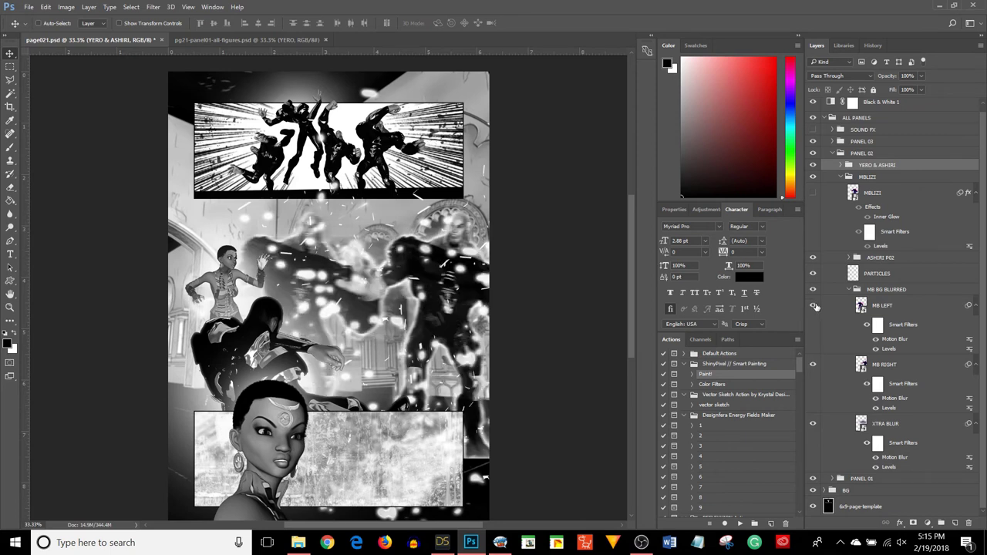
click(849, 289)
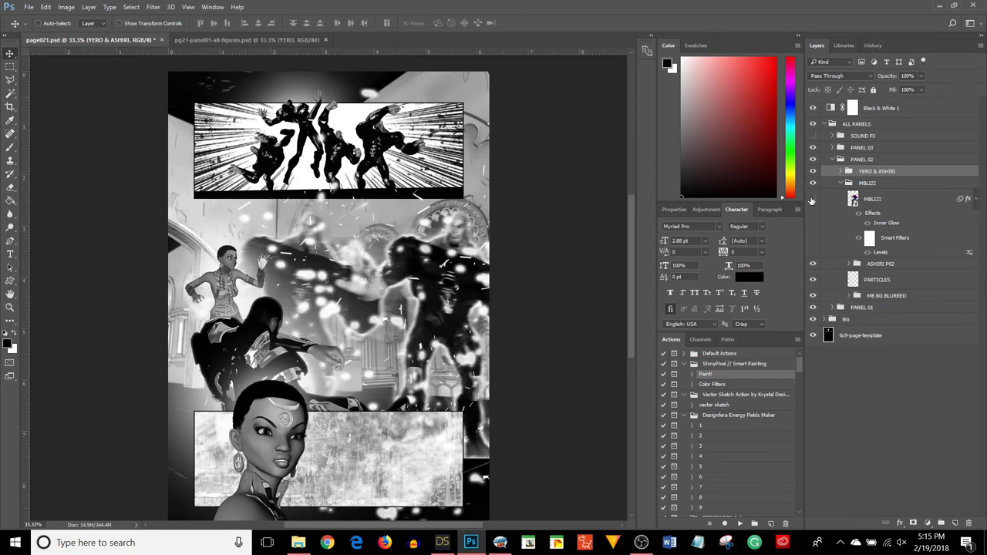
click(812, 199)
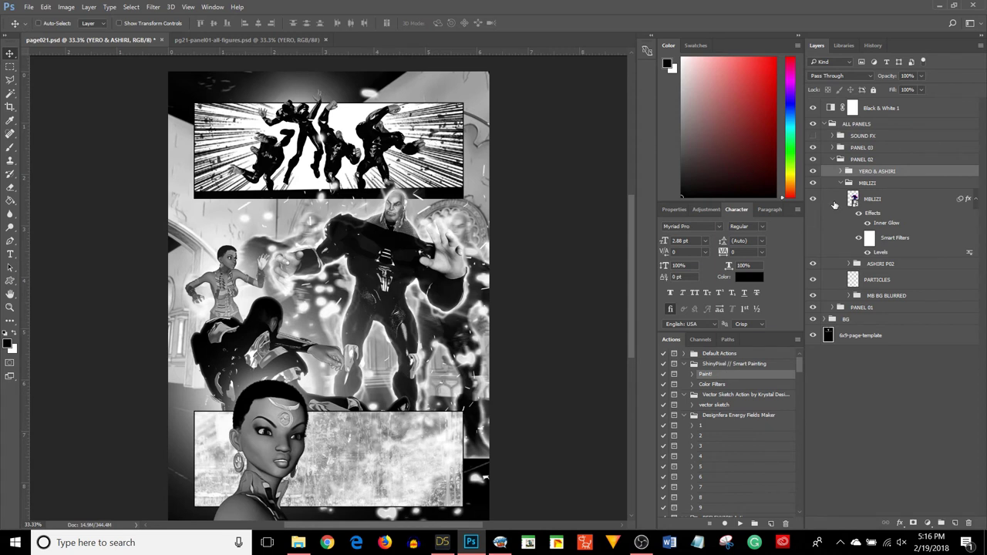
Collapse PANEL 02, make the SOUND FX group visible and active, then bring File Explorer forward
click(832, 160)
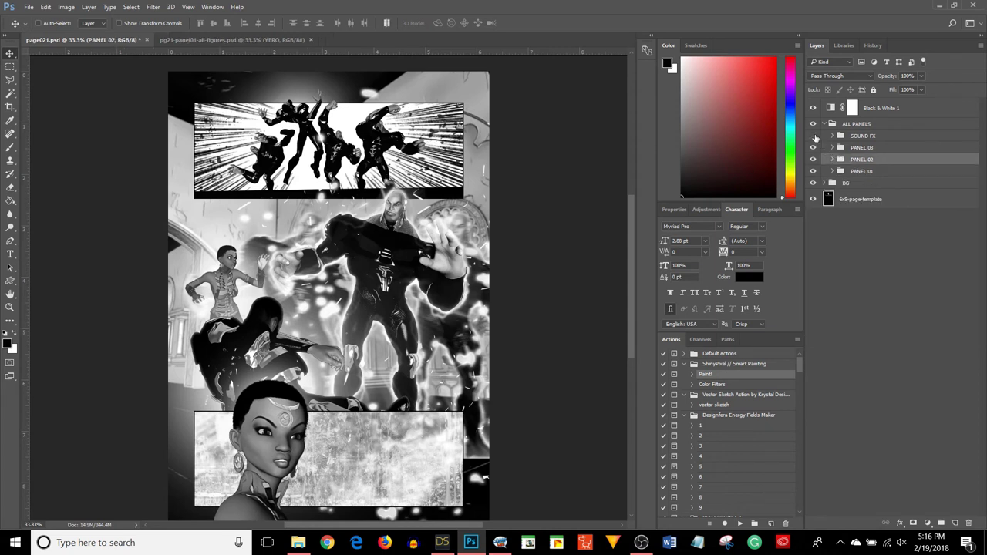
click(813, 135)
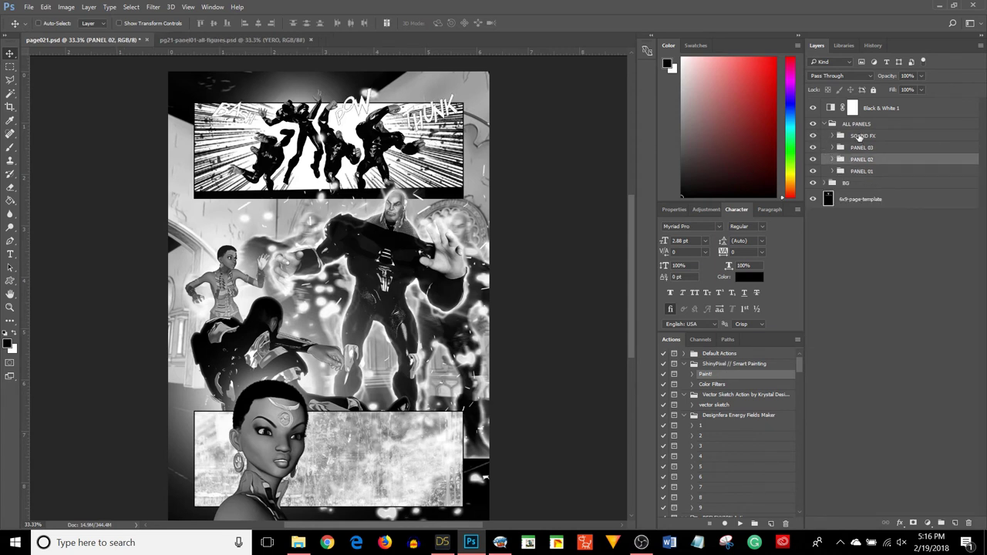
click(860, 138)
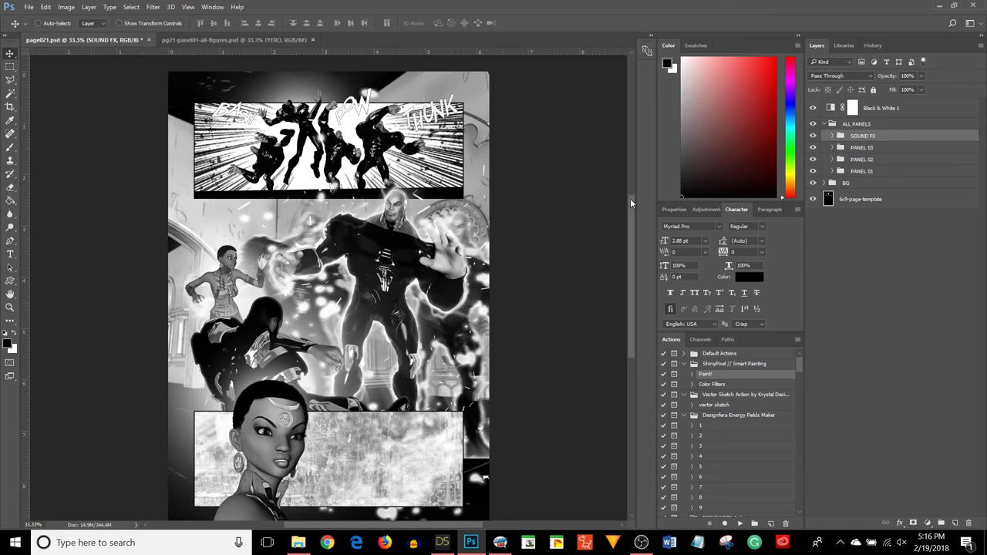
mouse_move(630, 198)
mouse_down()
mouse_move(634, 241)
mouse_move(643, 205)
mouse_move(634, 201)
mouse_up()
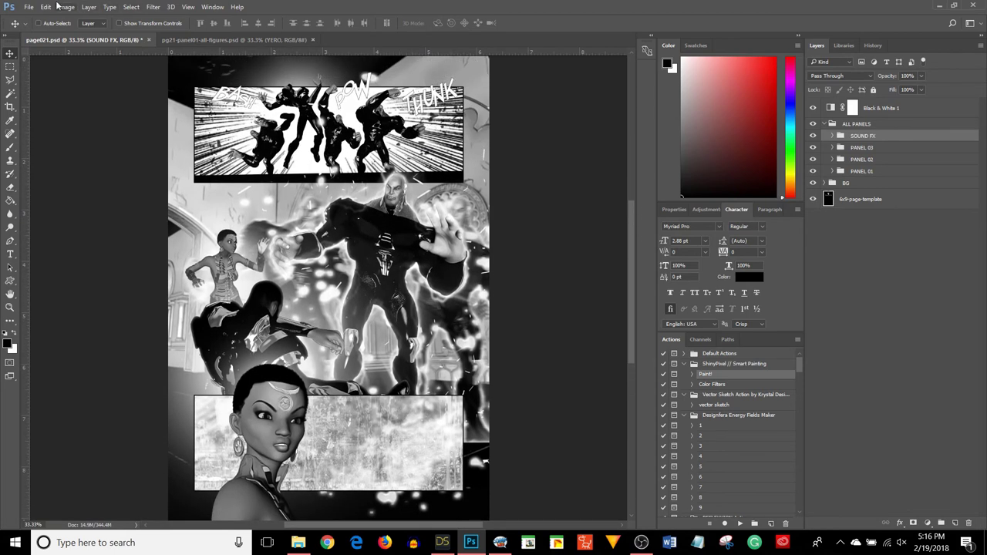
click(298, 542)
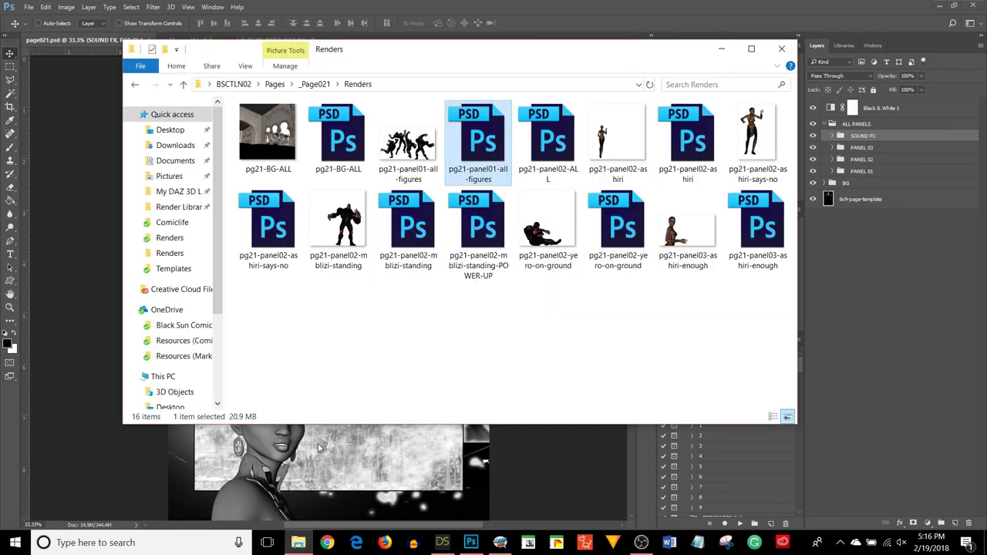
Go to _Page021 > PSDs and open the flattened page021.tif in Photoshop
click(316, 84)
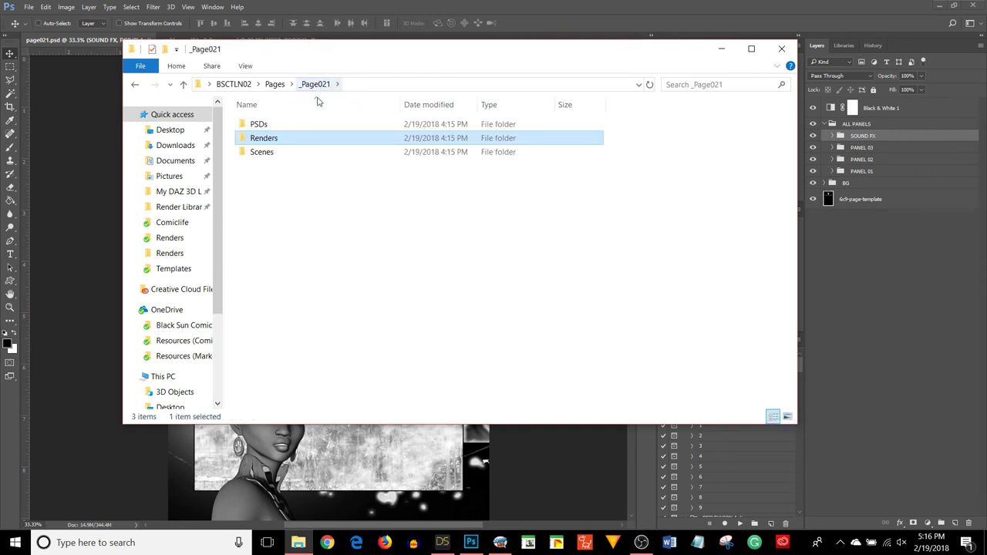
double_click(258, 126)
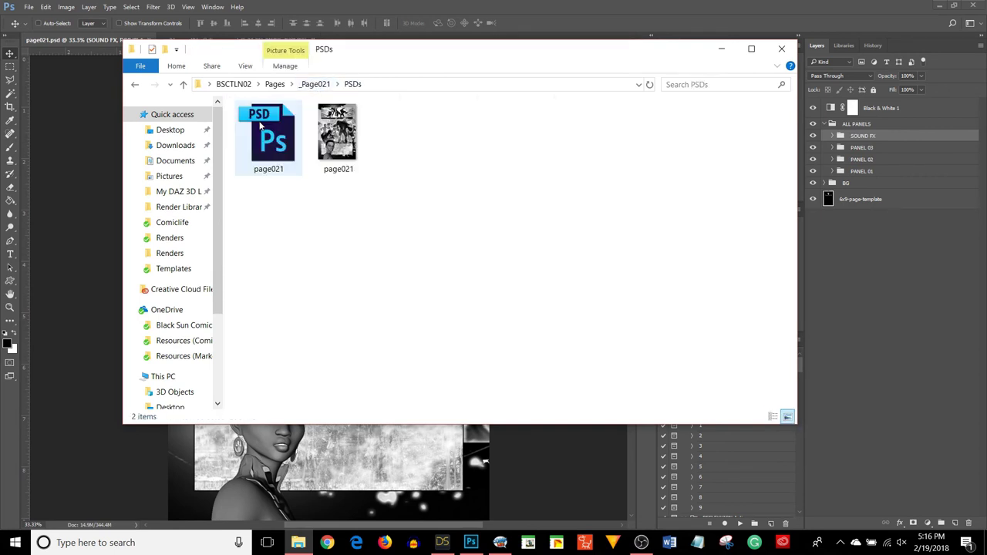
click(344, 131)
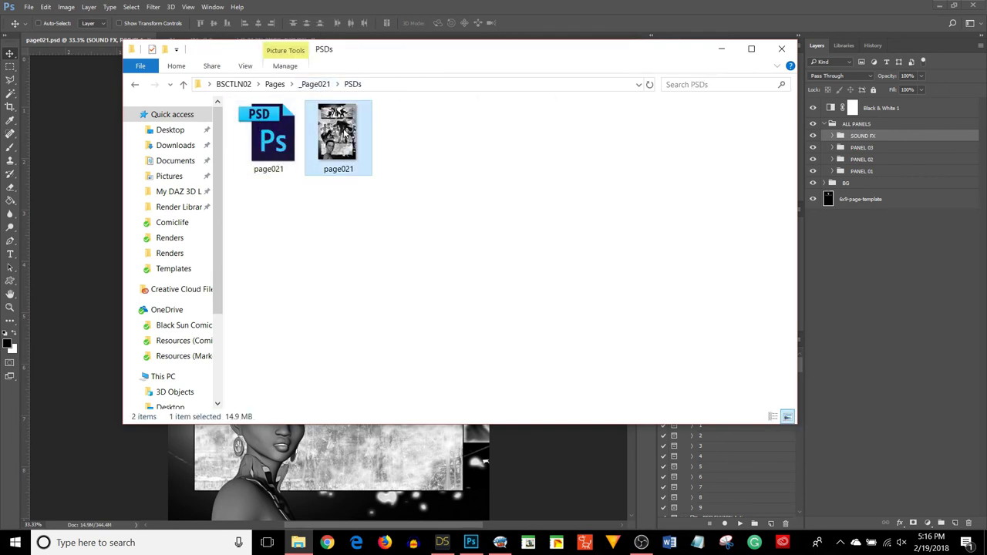
double_click(346, 133)
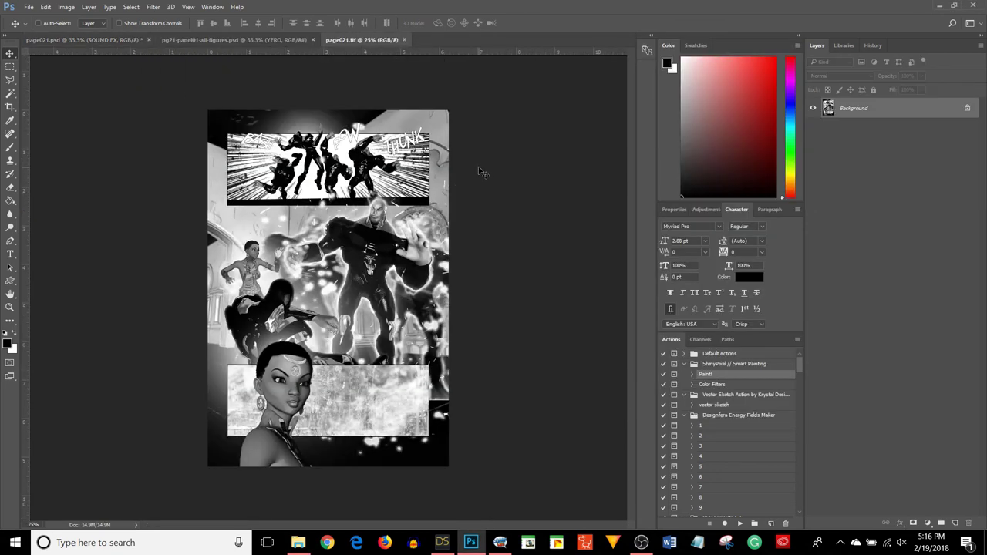
Check in Image Size that page021 is 1875 × 2775 px at 300 pixels/inch, then switch to Comic Life
key(ctrl+plus)
key(ctrl+minus)
click(67, 7)
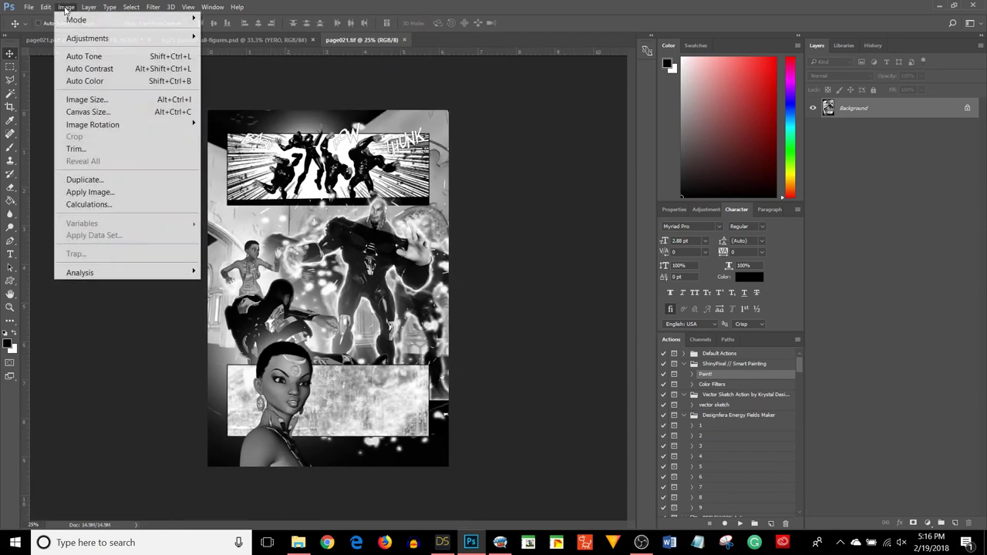
click(105, 101)
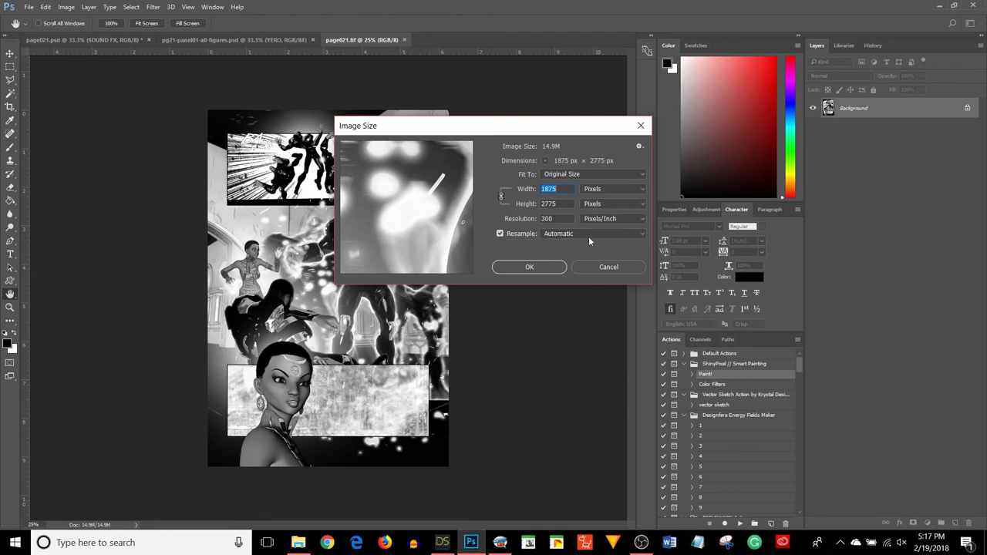
click(600, 267)
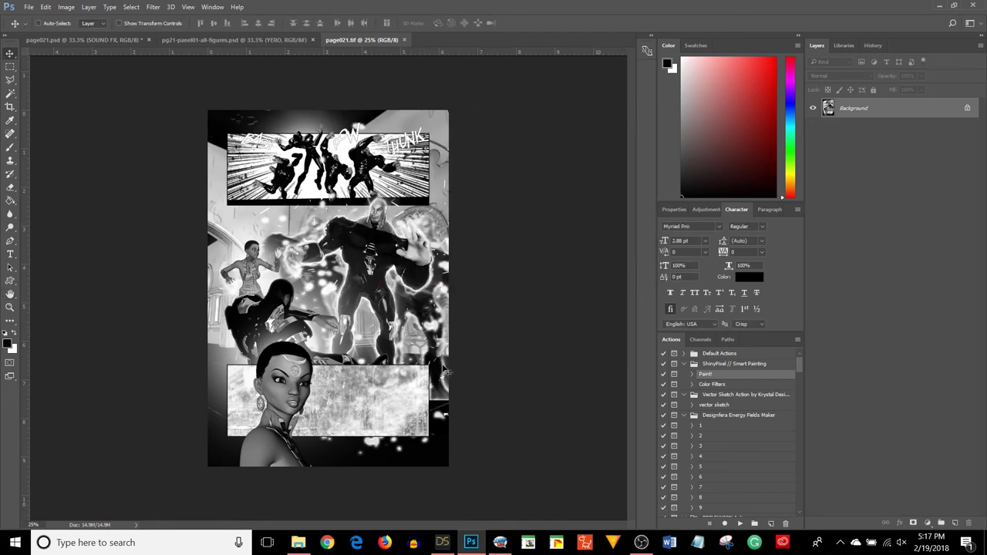
click(502, 544)
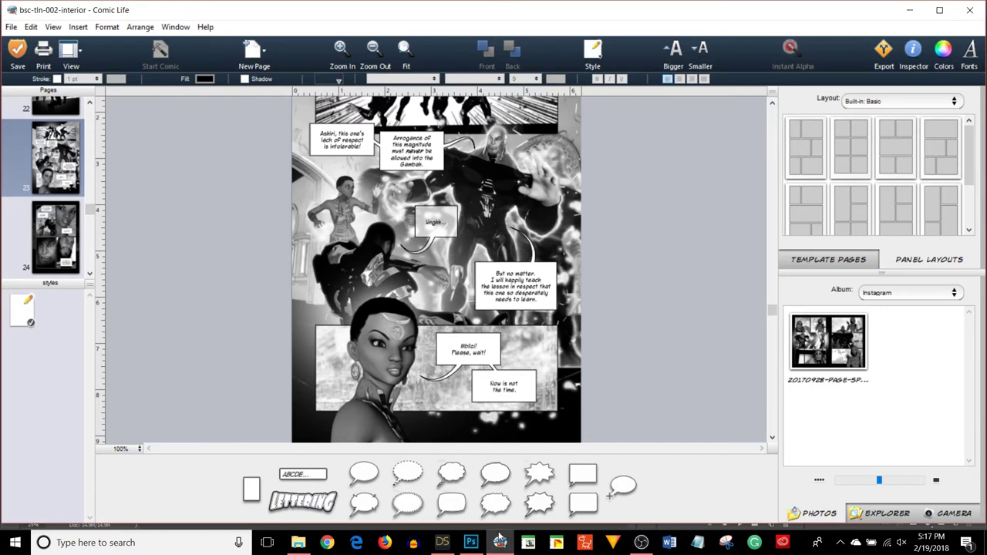
Select the old artwork on page 23 and delete it, keeping the speech balloons
scroll(235, 312, up, 2)
scroll(230, 311, down, 1)
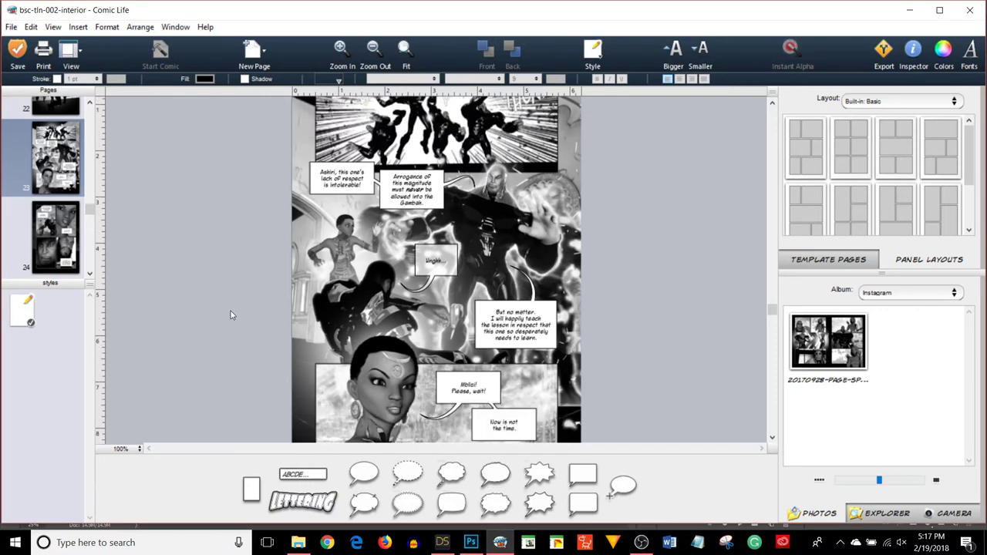
scroll(711, 199, up, 1)
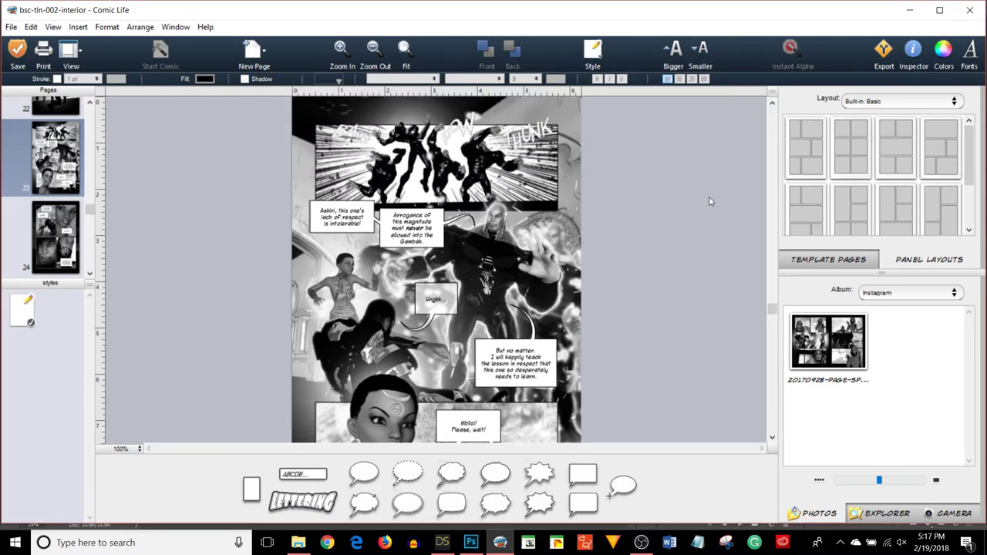
click(552, 163)
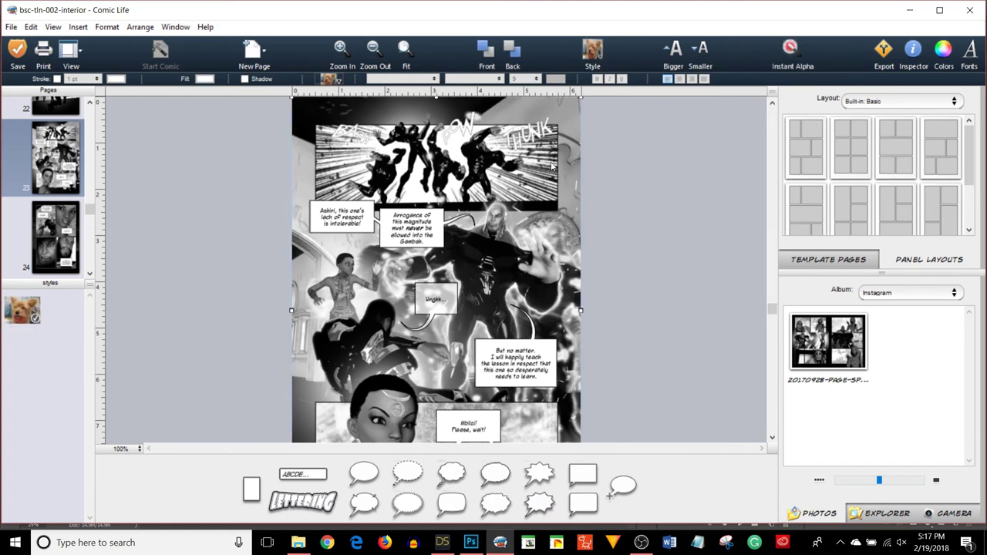
key(Delete)
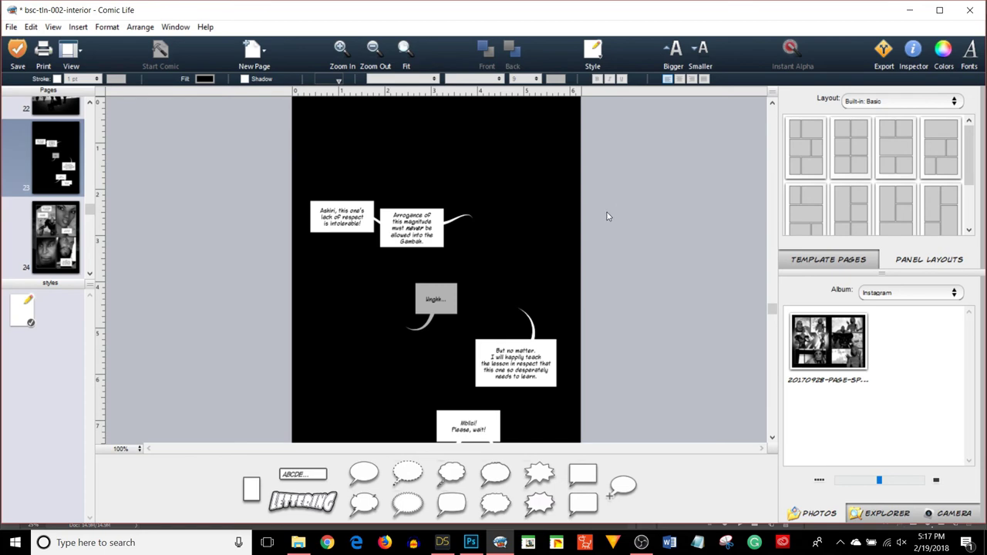
Drag page021 from the PSDs folder onto page 23 in Comic Life
click(297, 542)
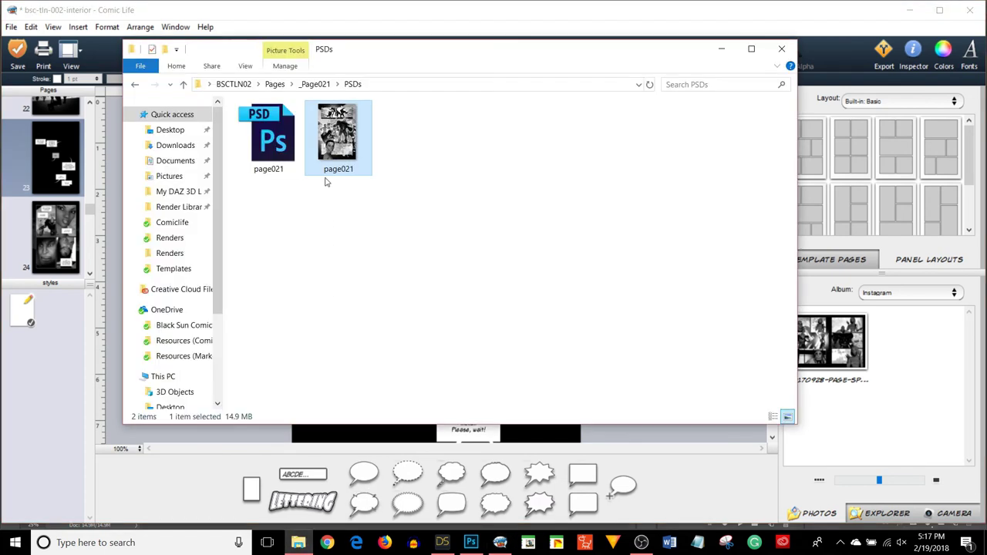
drag(366, 48, 742, 50)
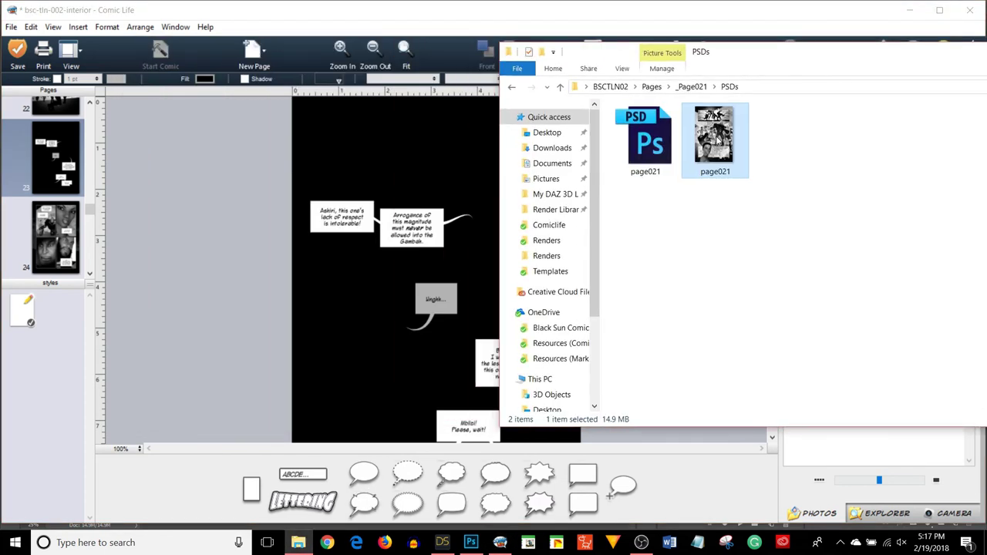
drag(719, 139, 370, 149)
click(206, 182)
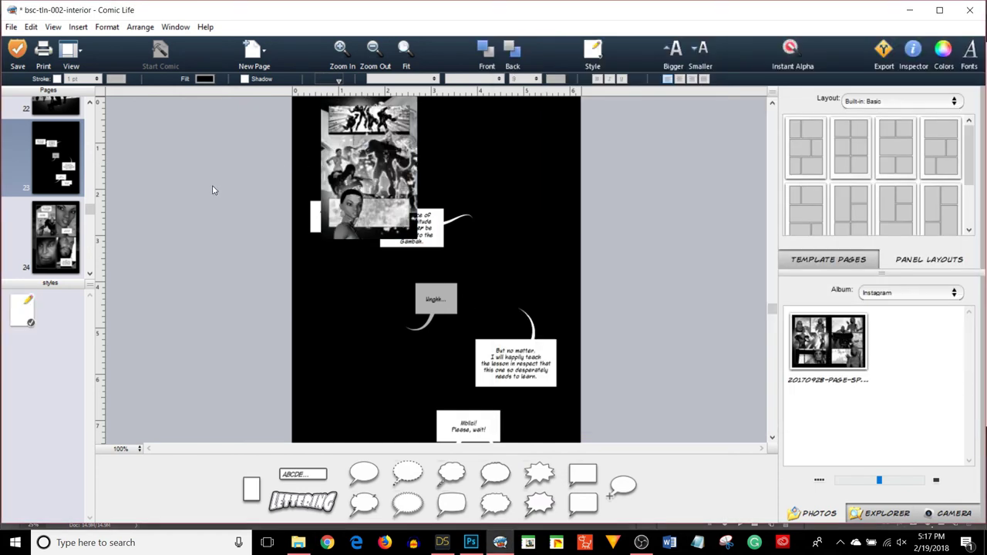
scroll(267, 241, up, 2)
click(364, 252)
Send the page021 artwork to the back, resize it to Actual Size, and position it to fill the page
right_click(376, 210)
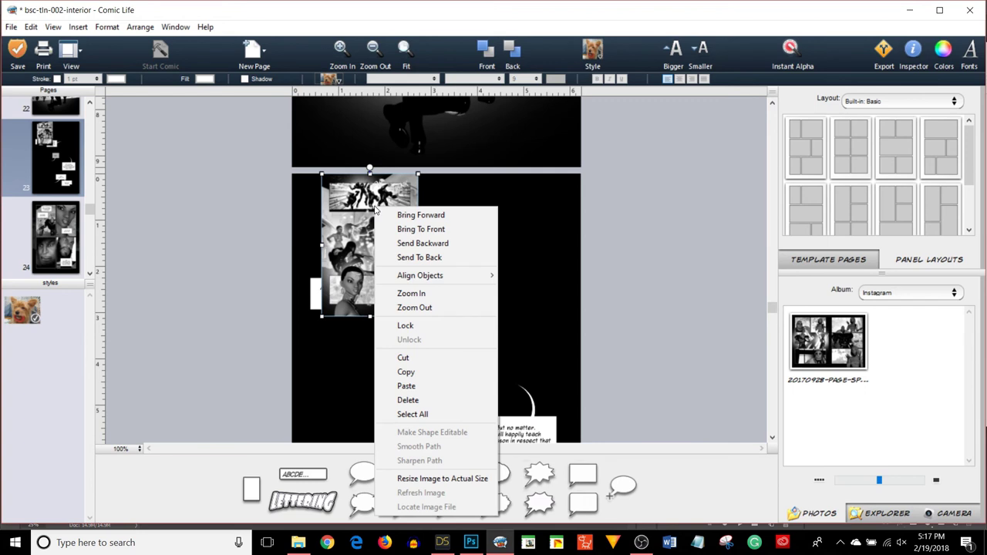
click(414, 258)
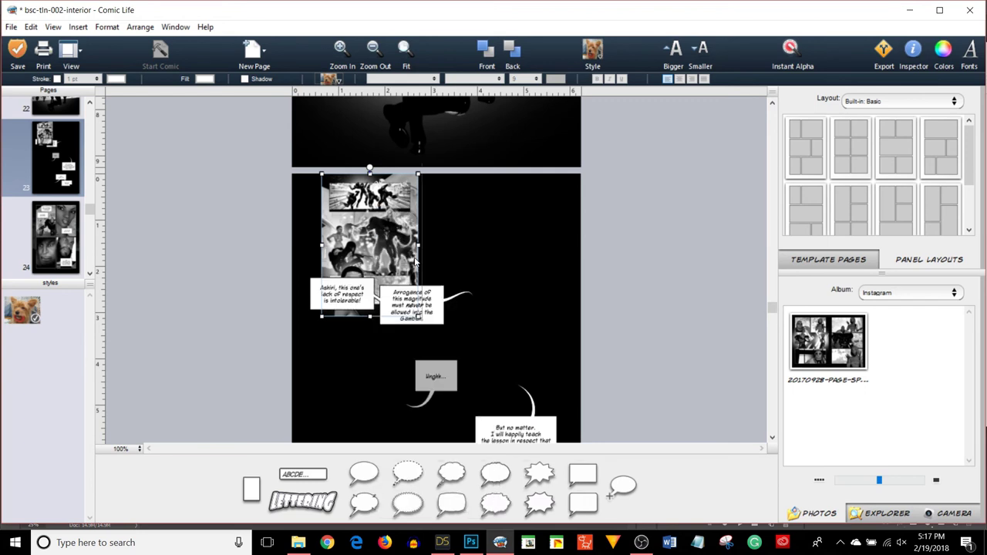
right_click(377, 191)
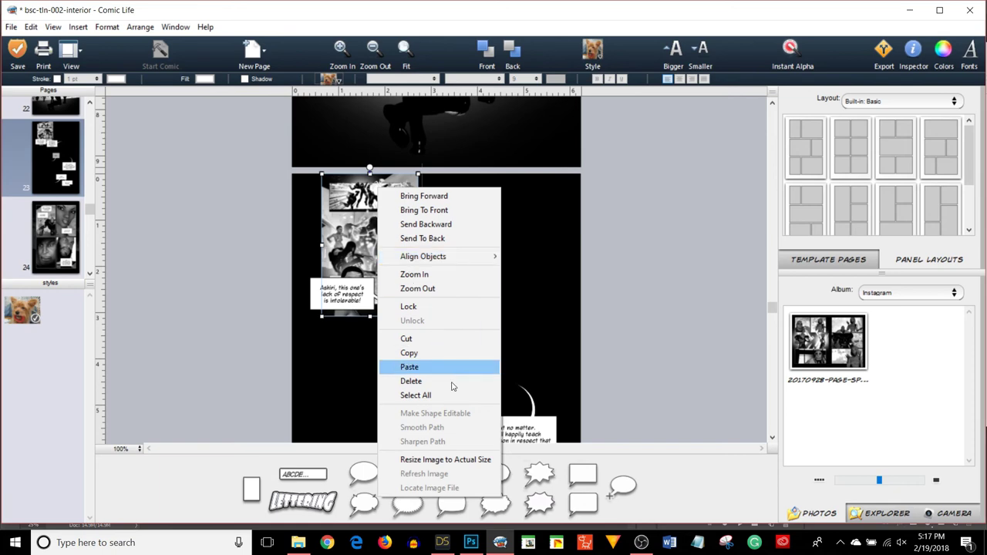
click(446, 459)
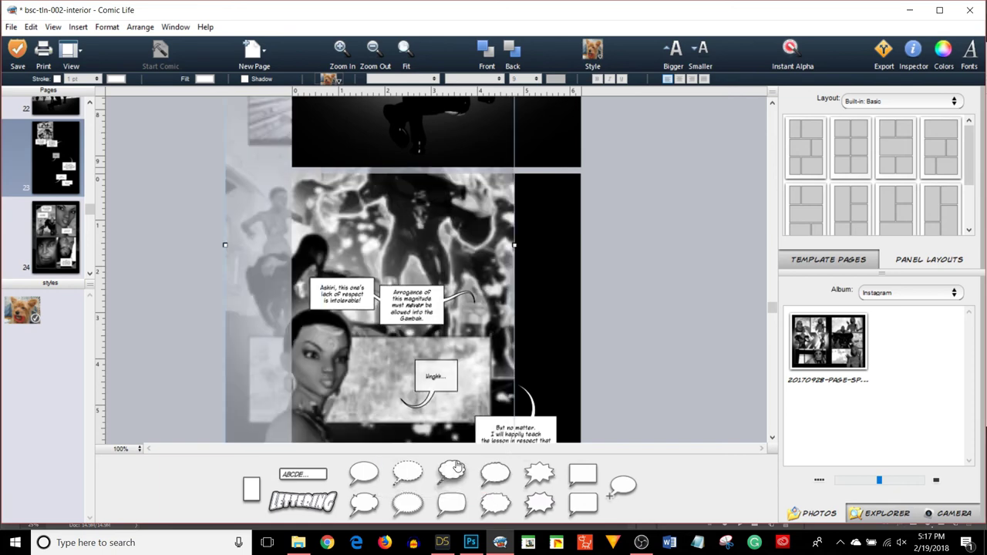
drag(487, 223, 480, 280)
click(610, 231)
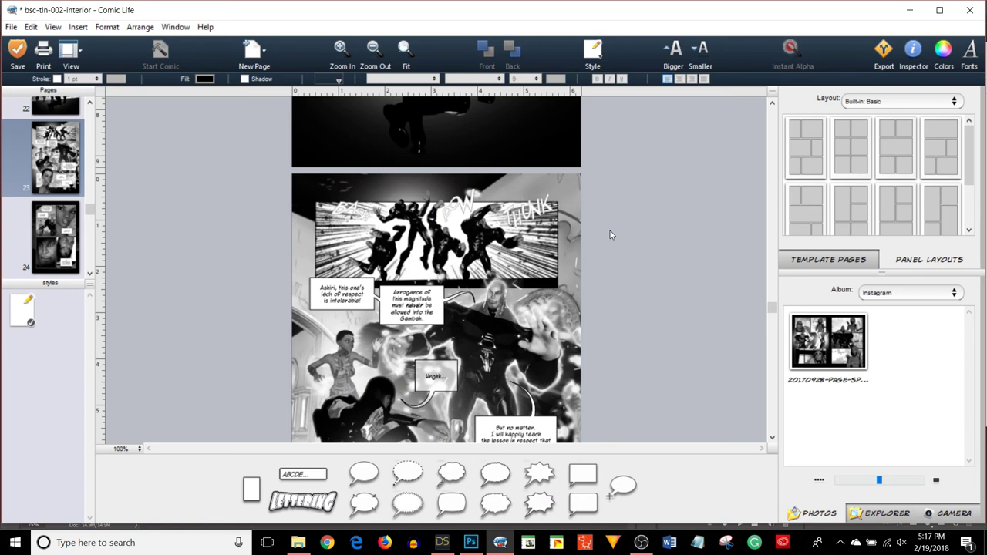
scroll(633, 224, down, 5)
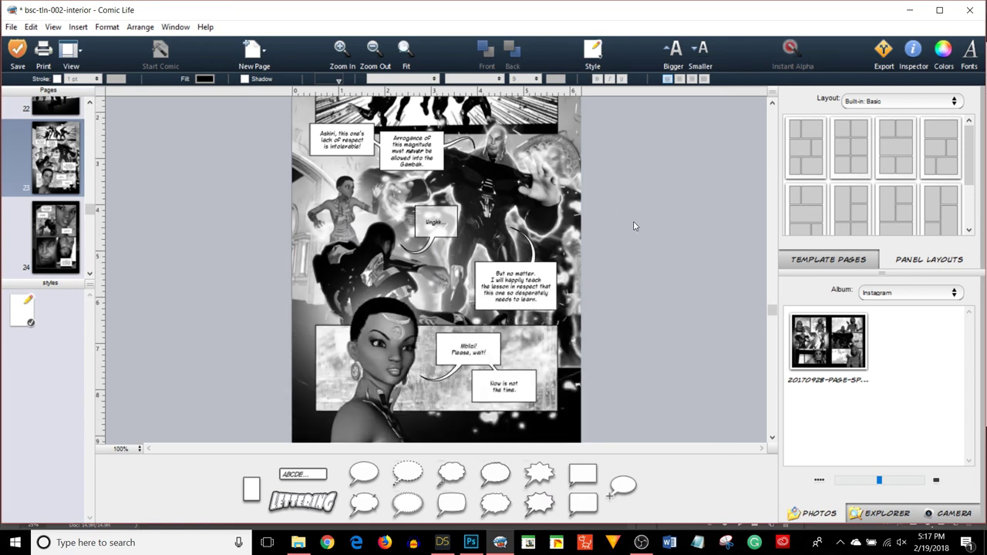
scroll(633, 209, down, 3)
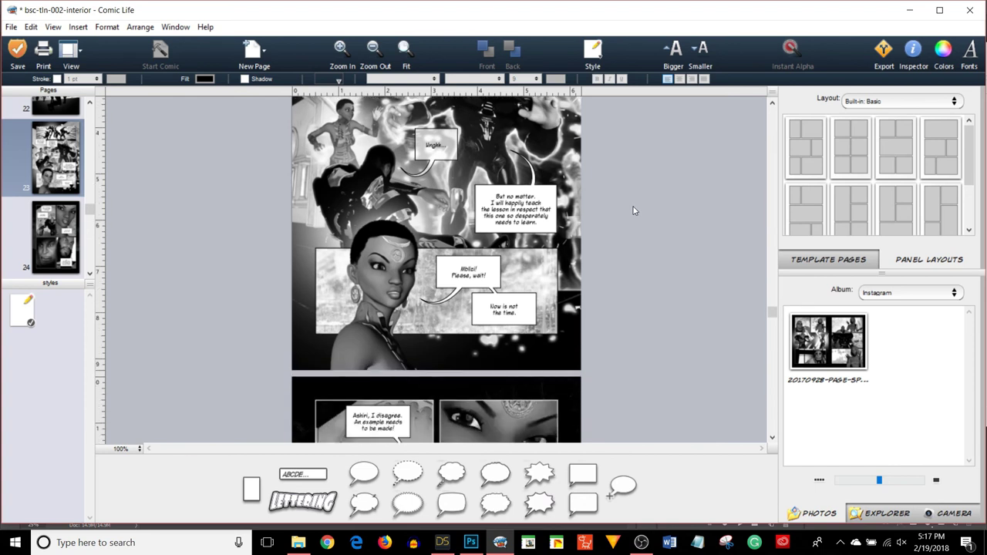
scroll(633, 209, up, 4)
scroll(633, 210, up, 2)
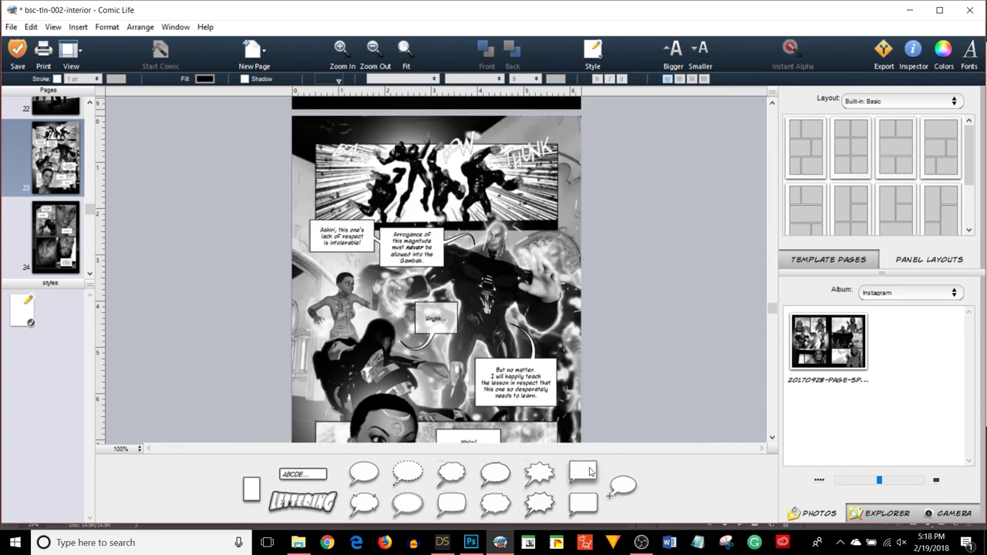
drag(591, 473, 355, 155)
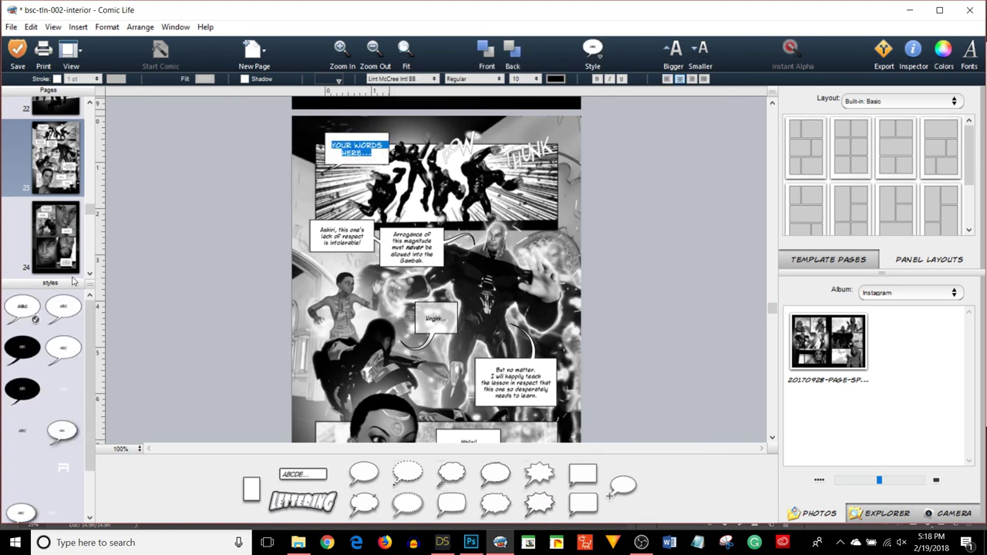
click(63, 308)
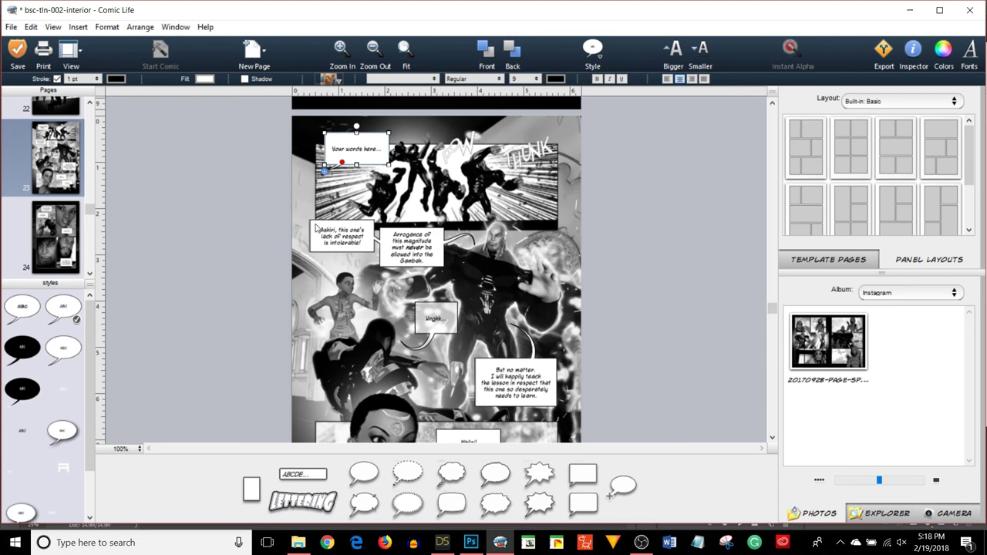
double_click(339, 153)
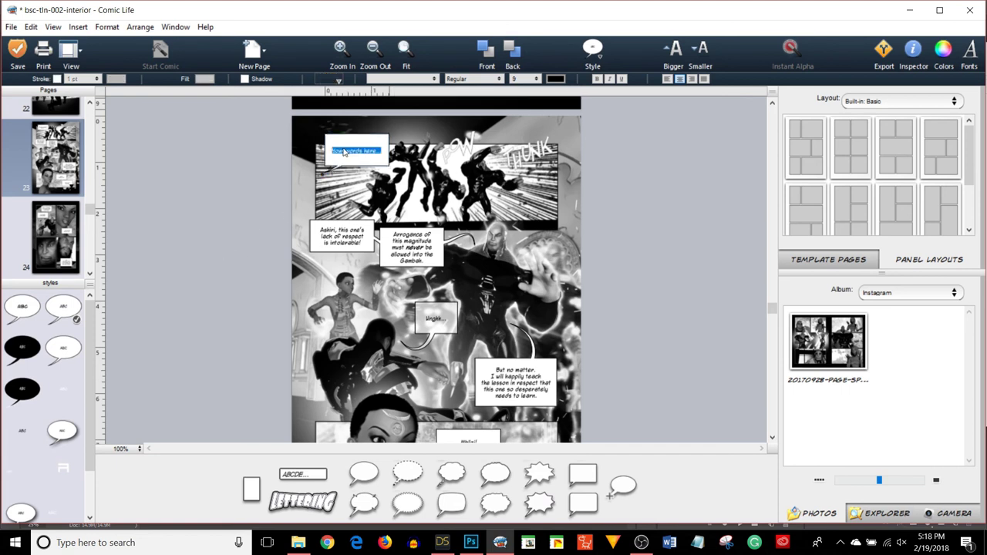
text(Doe my tel)
text(xt)
click(672, 140)
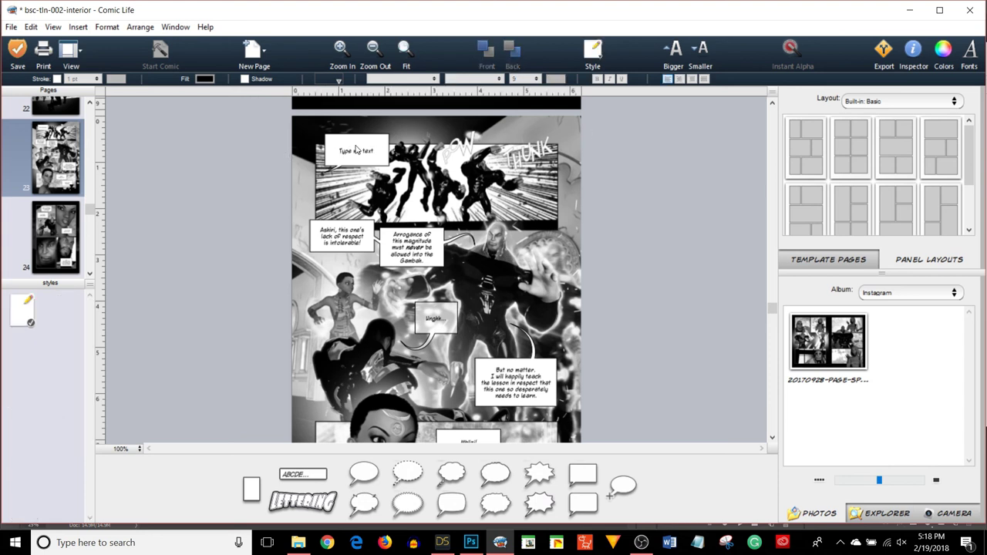
mouse_move(356, 151)
mouse_down()
mouse_move(357, 163)
mouse_move(372, 145)
mouse_up()
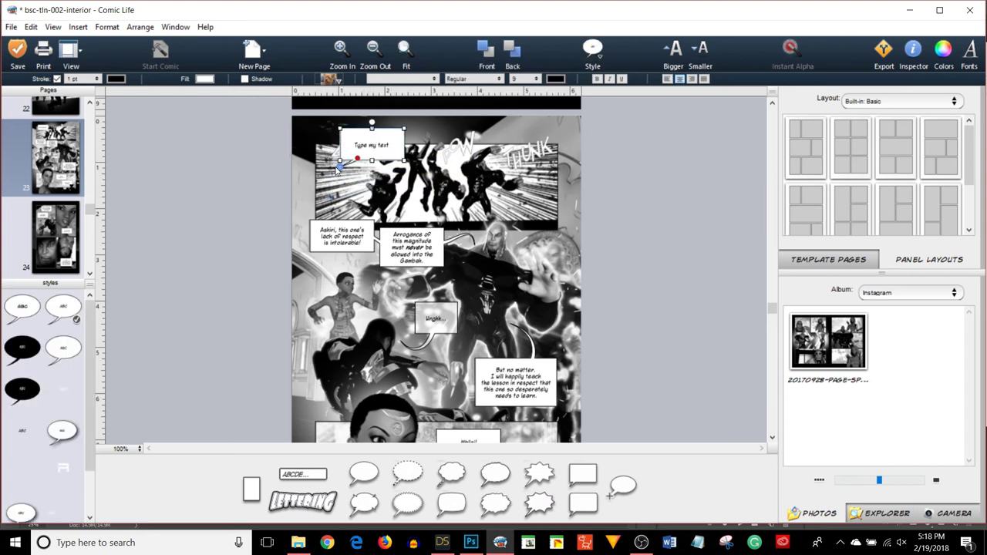
drag(334, 174, 346, 182)
drag(497, 179, 495, 176)
click(356, 157)
mouse_move(340, 167)
mouse_down()
mouse_move(359, 179)
mouse_move(369, 168)
mouse_move(353, 163)
mouse_up()
click(590, 203)
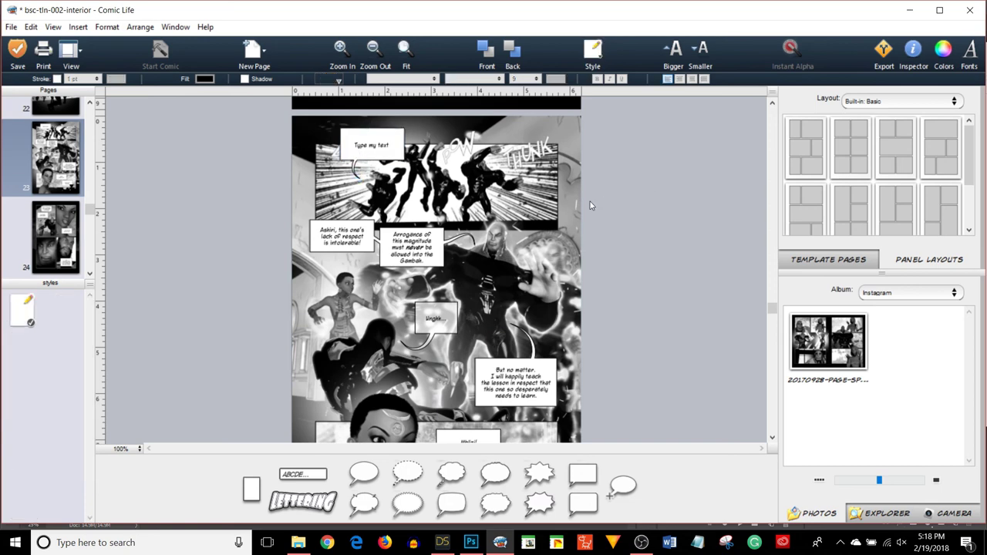
scroll(594, 203, down, 3)
scroll(600, 201, up, 4)
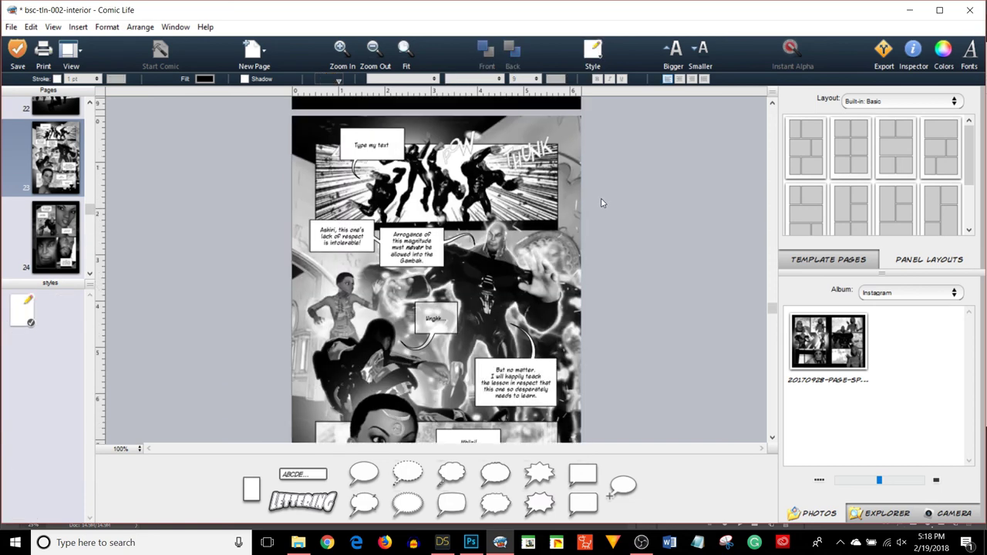
click(377, 164)
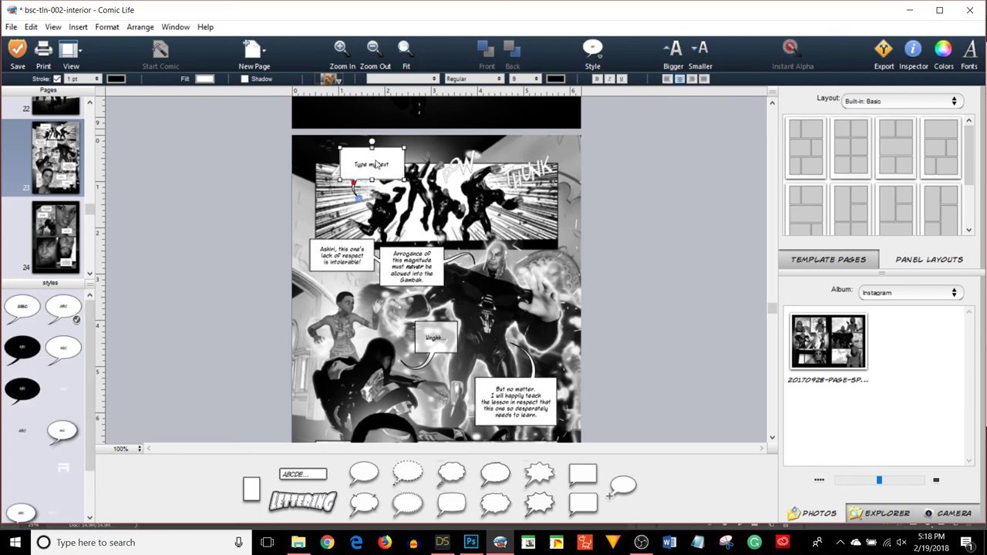
key(Delete)
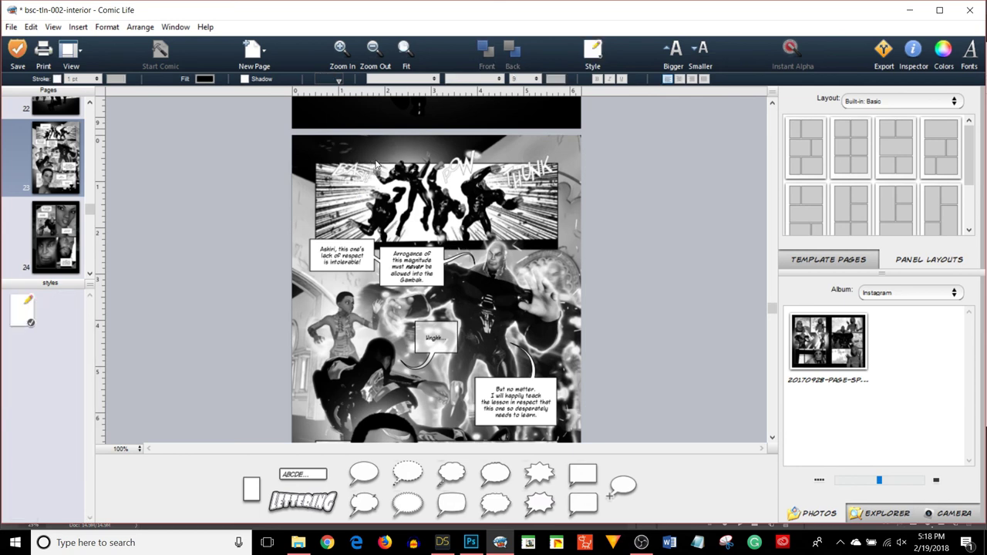
scroll(630, 162, down, 4)
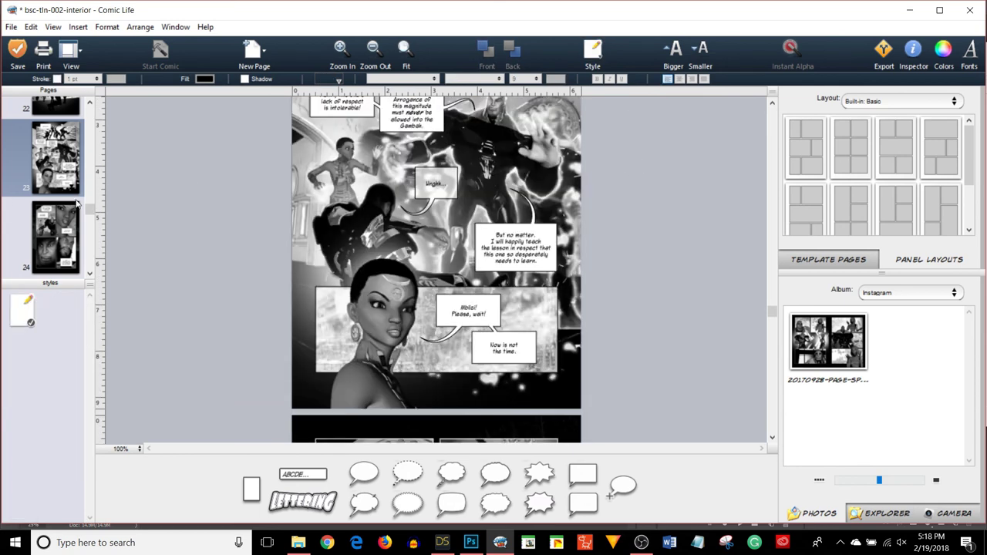
scroll(76, 202, down, 1)
scroll(75, 202, up, 2)
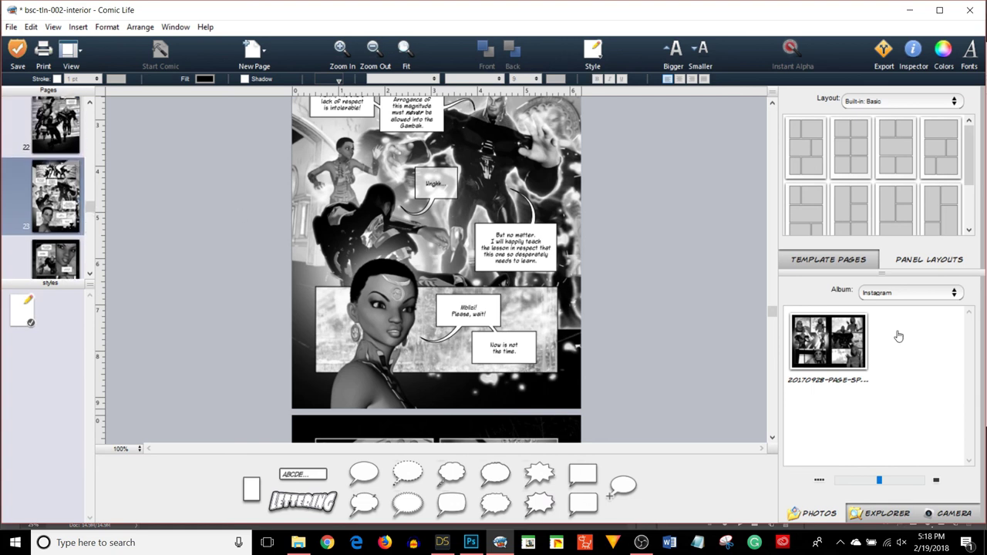
scroll(717, 309, up, 3)
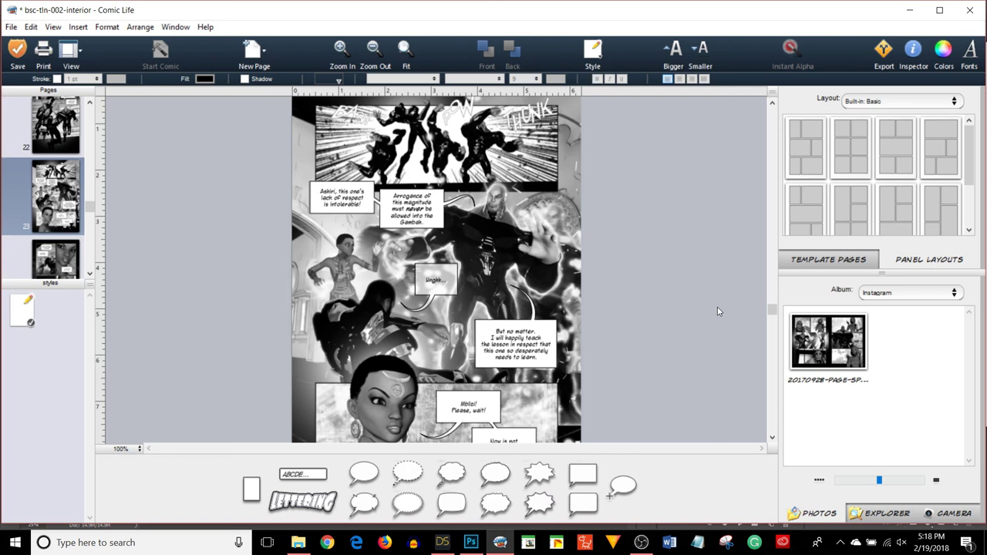
click(882, 54)
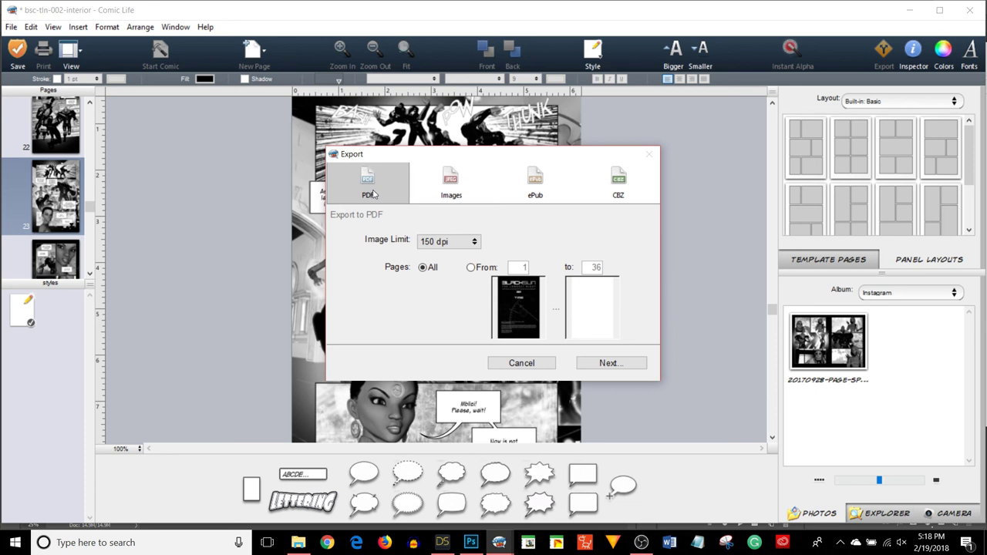
click(449, 242)
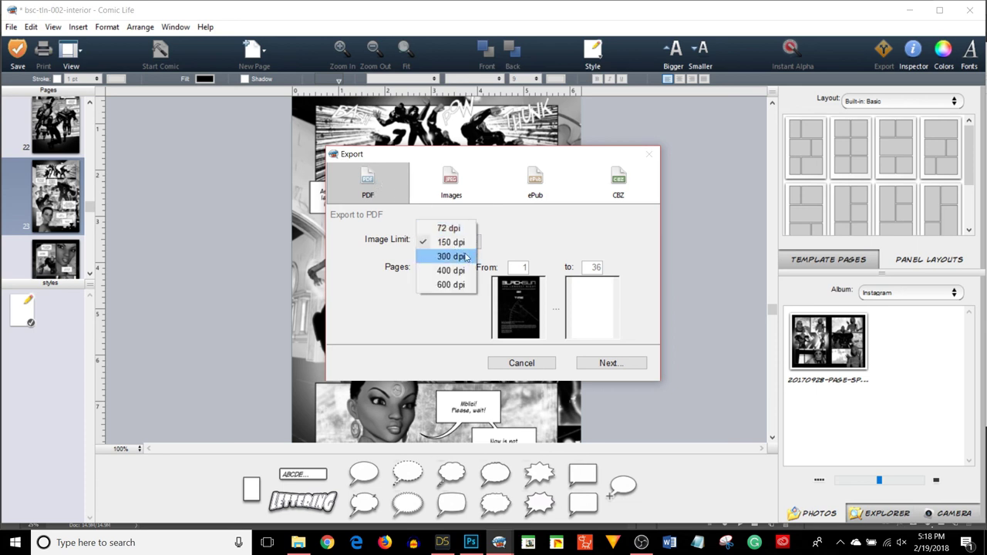
click(449, 254)
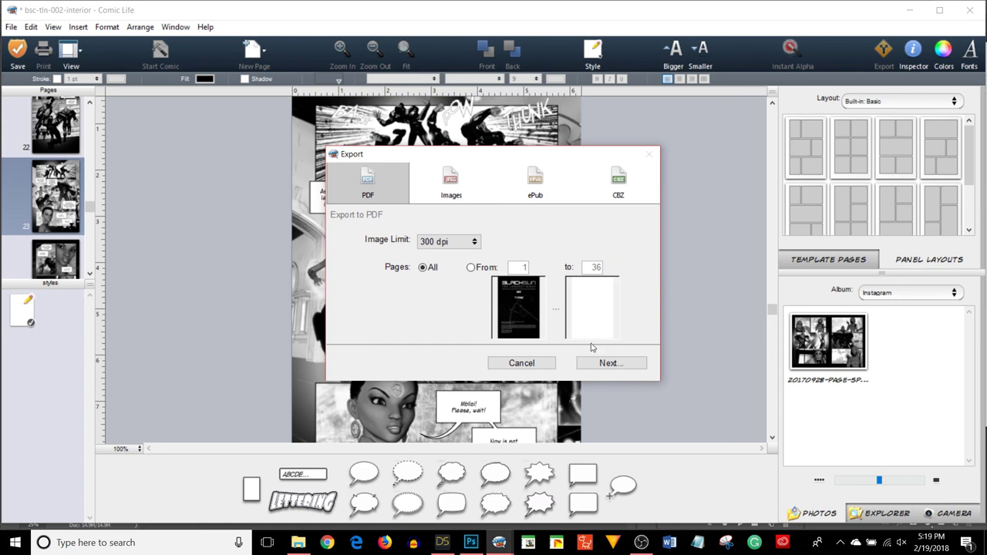
click(538, 364)
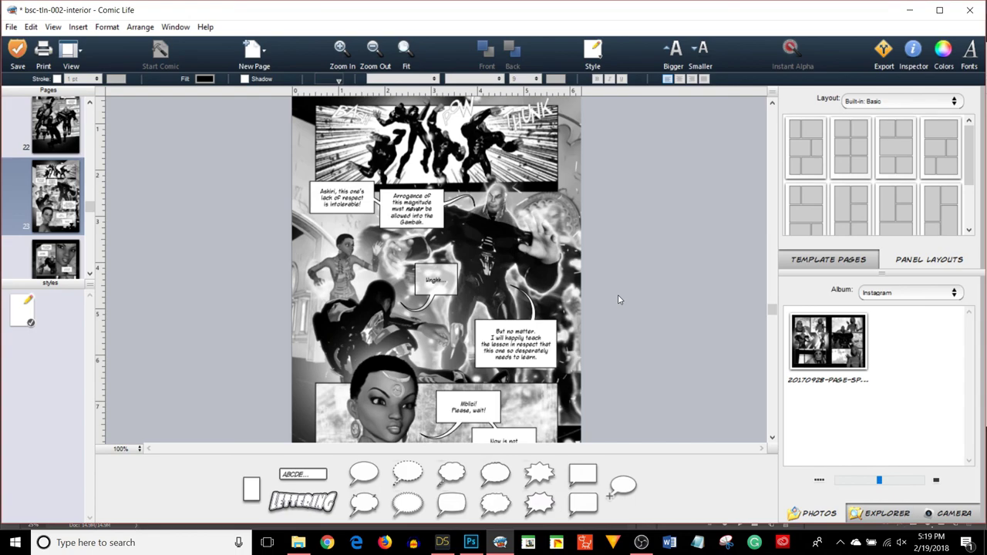